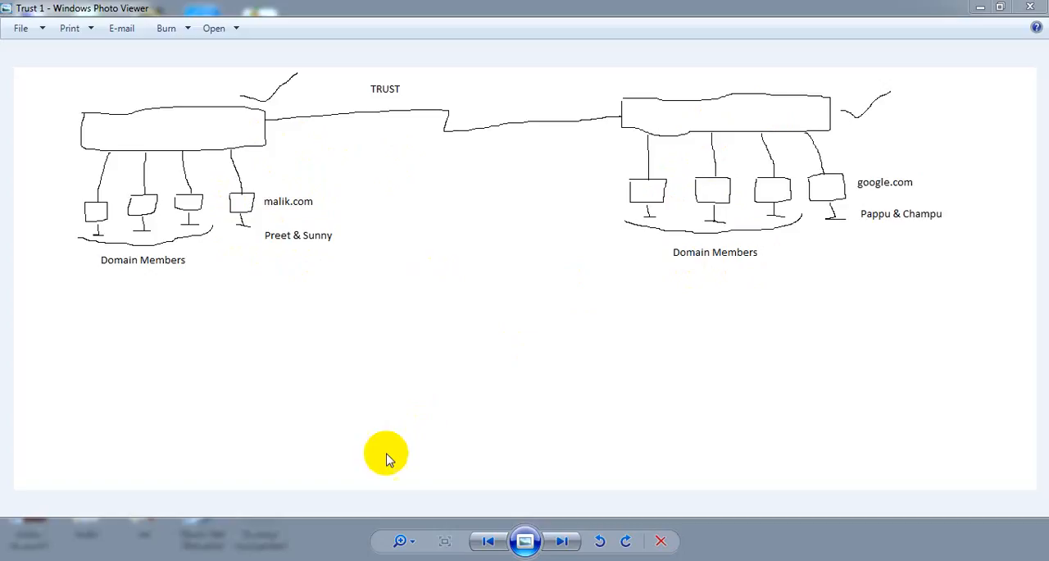
- Switch to the Trust document in Word and review the trust definition and the one-way, two-way, incoming and outgoing trust types
left_click(283, 559)
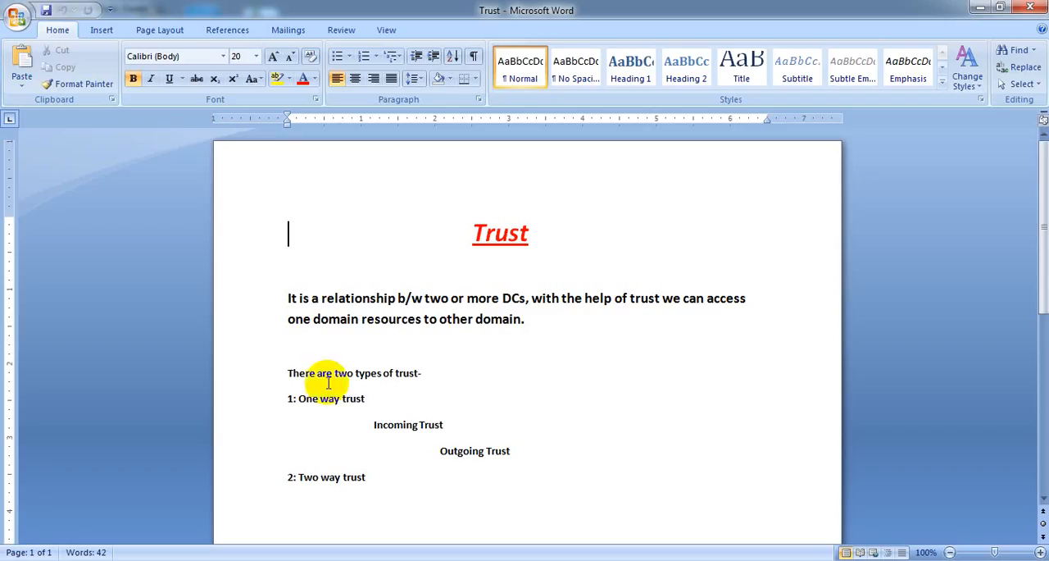
left_click_drag(457, 225, 527, 225)
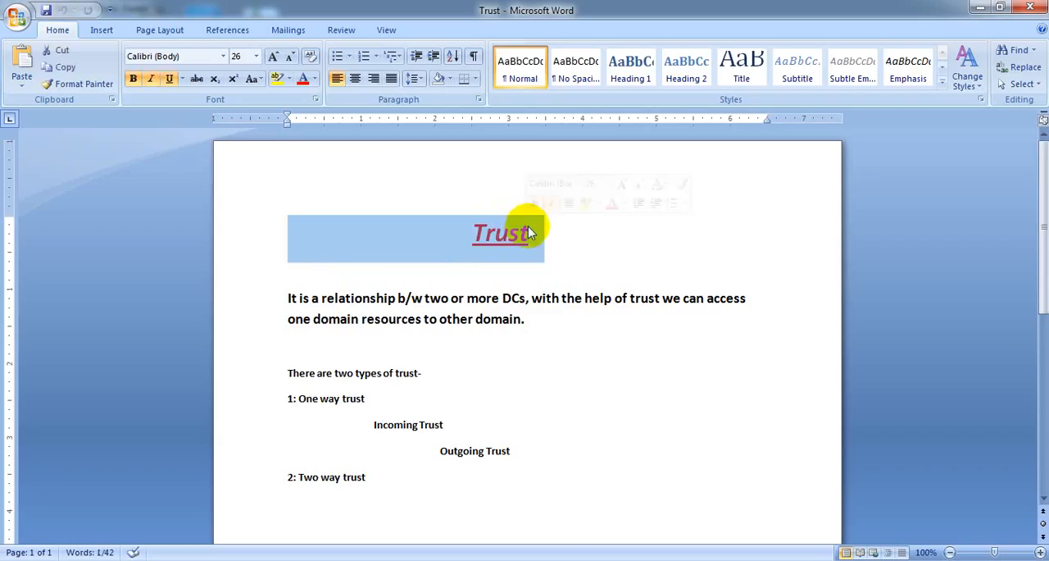
left_click(568, 257)
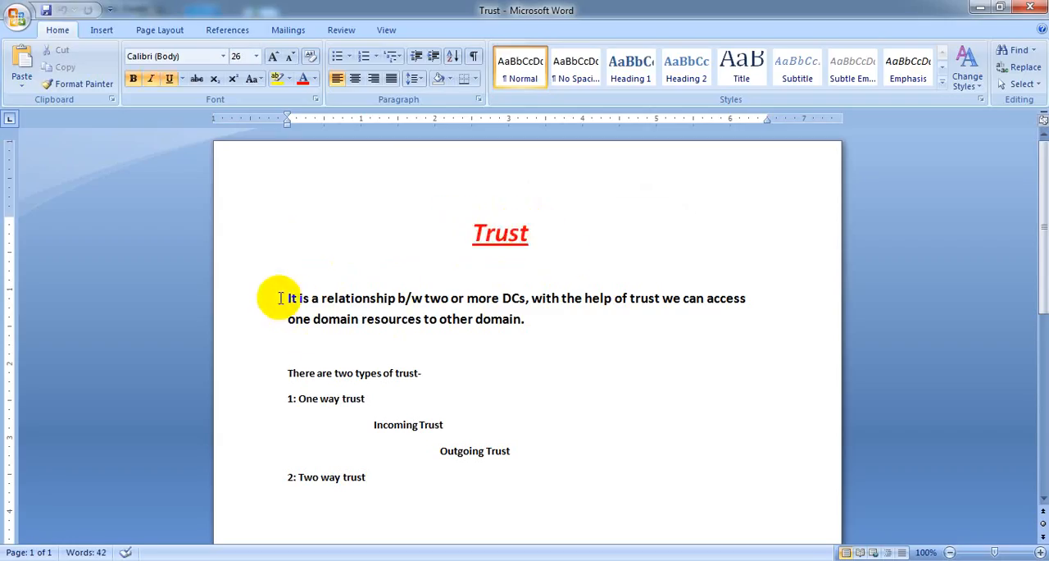
mouse_move(288, 298)
left_mouse_down()
mouse_move(609, 307)
mouse_move(748, 291)
mouse_move(757, 321)
left_mouse_up()
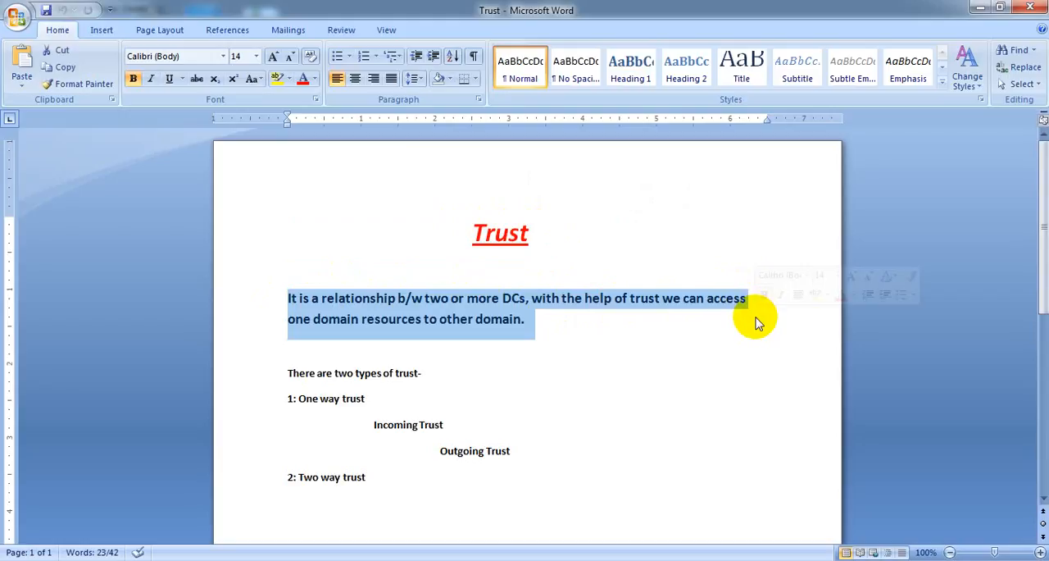
left_click(555, 341)
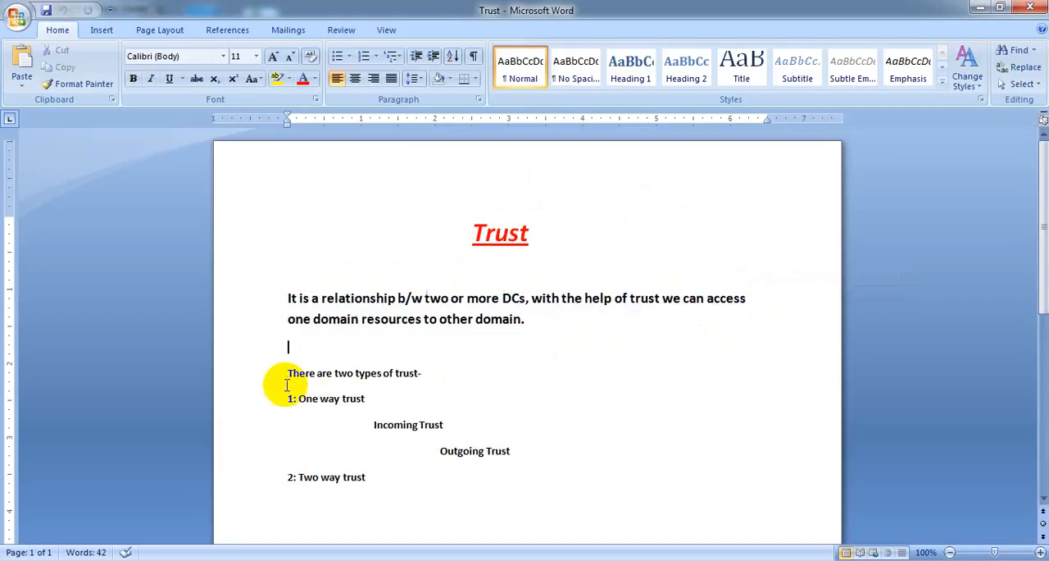
left_click_drag(282, 375, 435, 368)
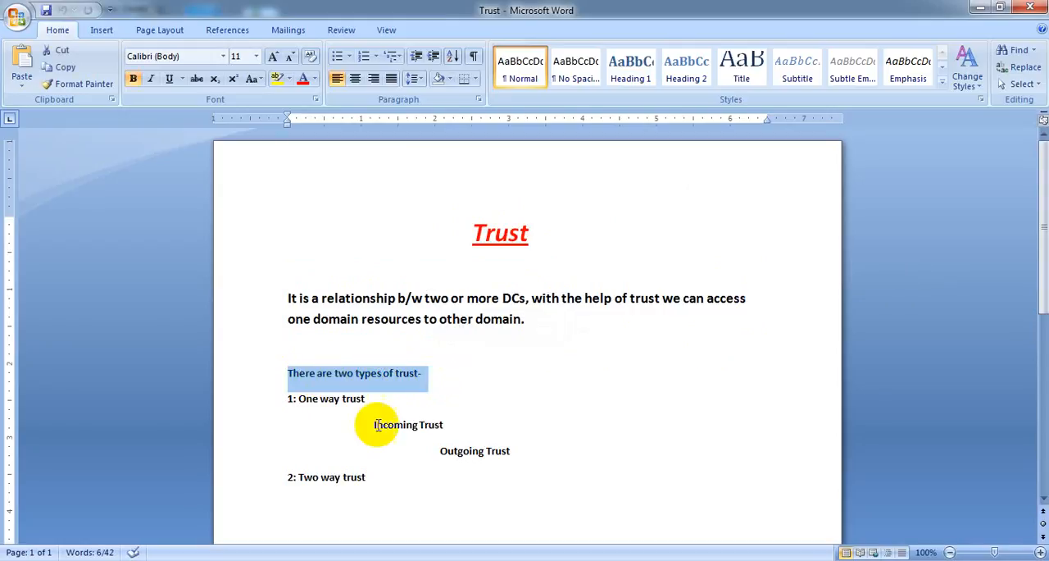
left_click_drag(301, 399, 364, 399)
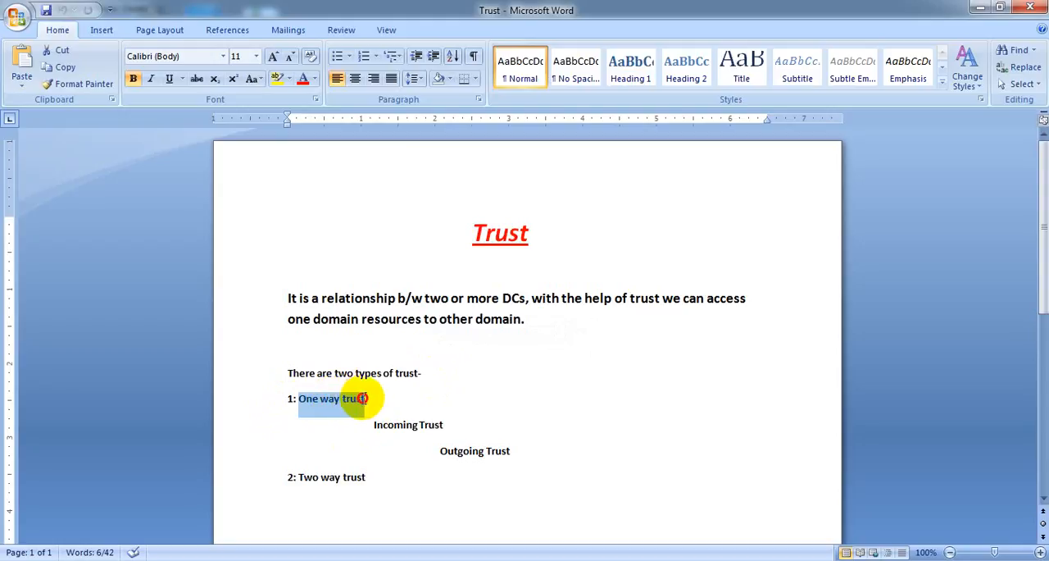
left_click_drag(300, 477, 371, 478)
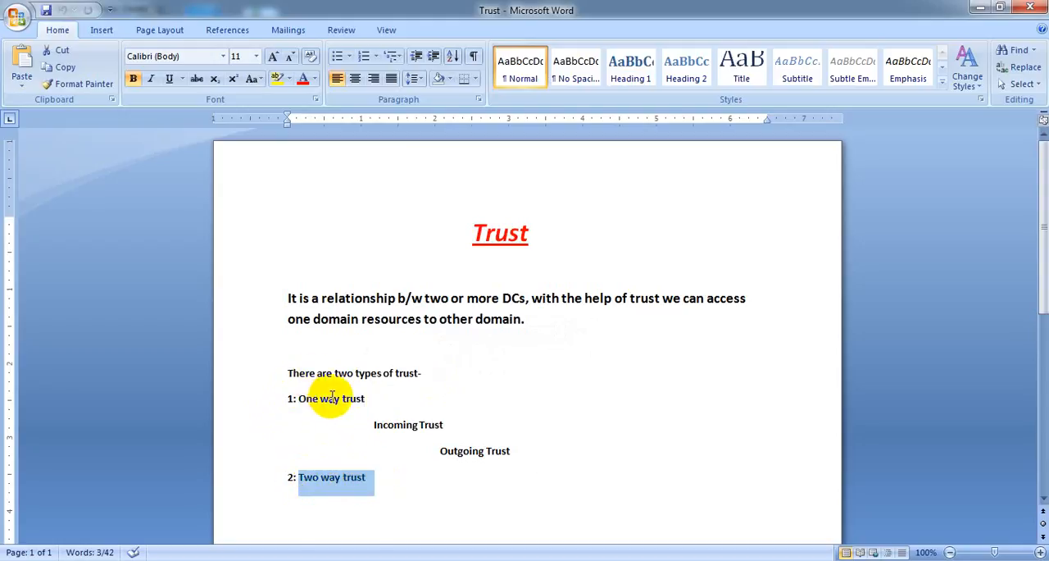
left_click_drag(368, 423, 445, 425)
left_click_drag(501, 454, 516, 455)
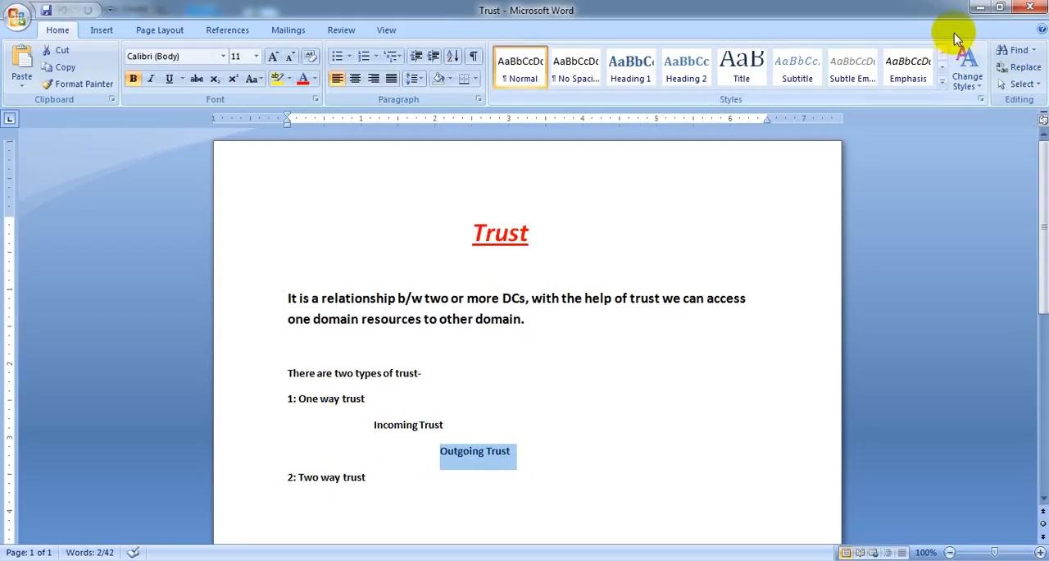
- Compare the Outgoing Trust and Two way trust entries in the Word document with the Trust 1 domain diagram in Windows Photo Viewer
left_click(336, 560)
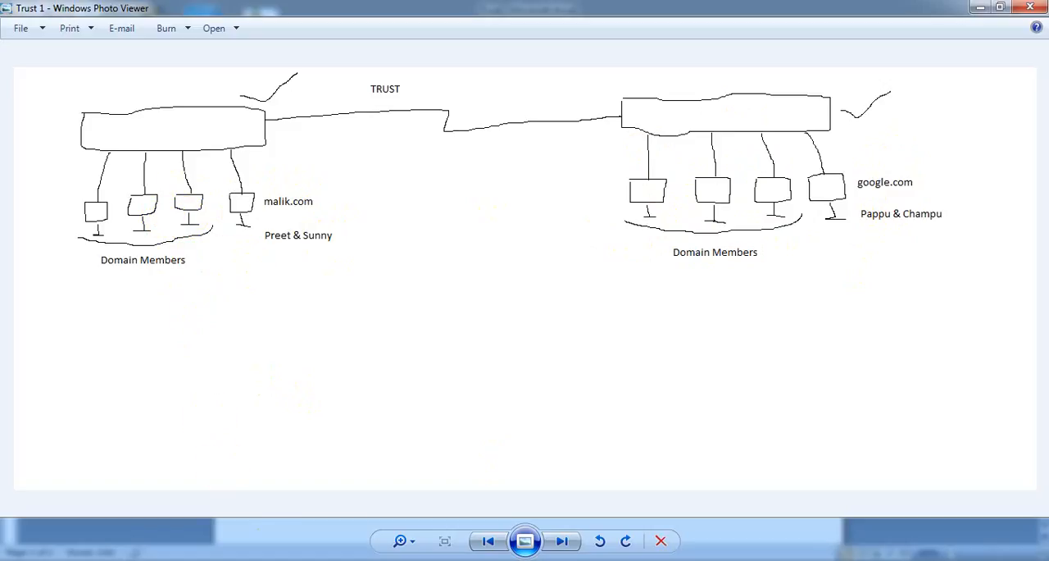
left_click(233, 560)
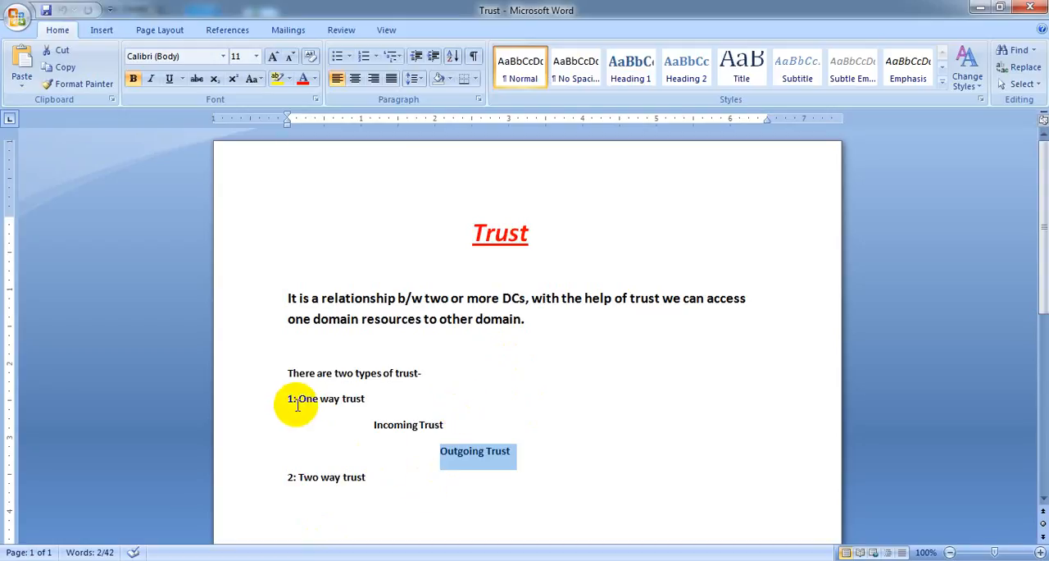
left_click(434, 451)
left_click_drag(435, 451, 520, 453)
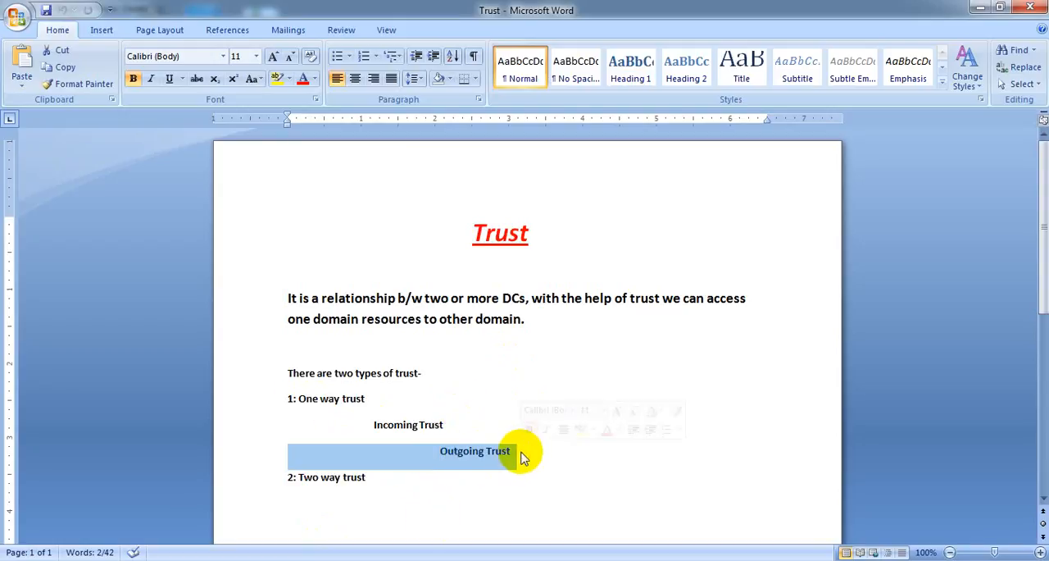
left_click(353, 560)
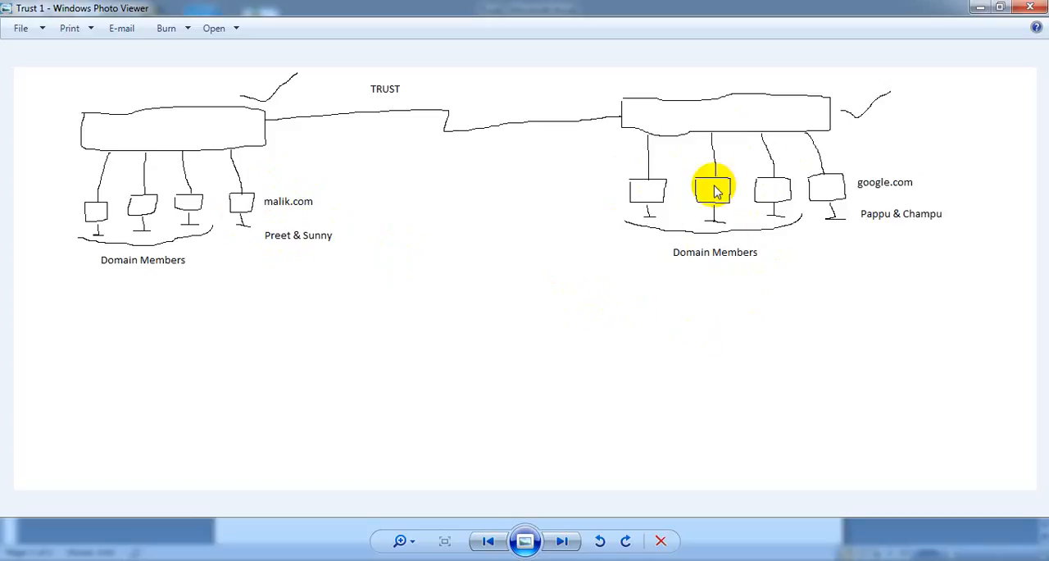
left_click(271, 560)
left_click(312, 501)
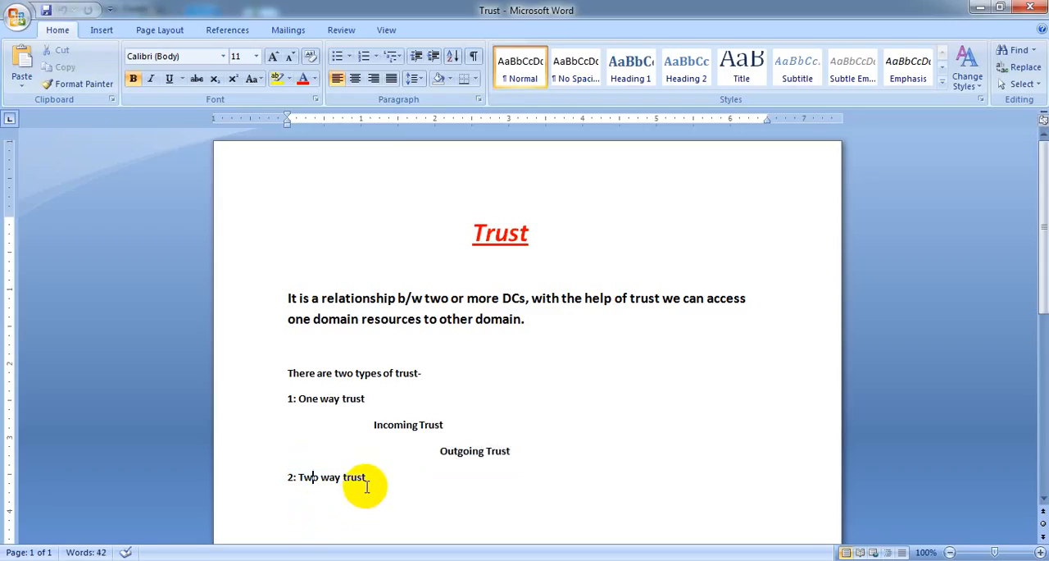
left_click_drag(366, 478, 281, 478)
left_click(287, 559)
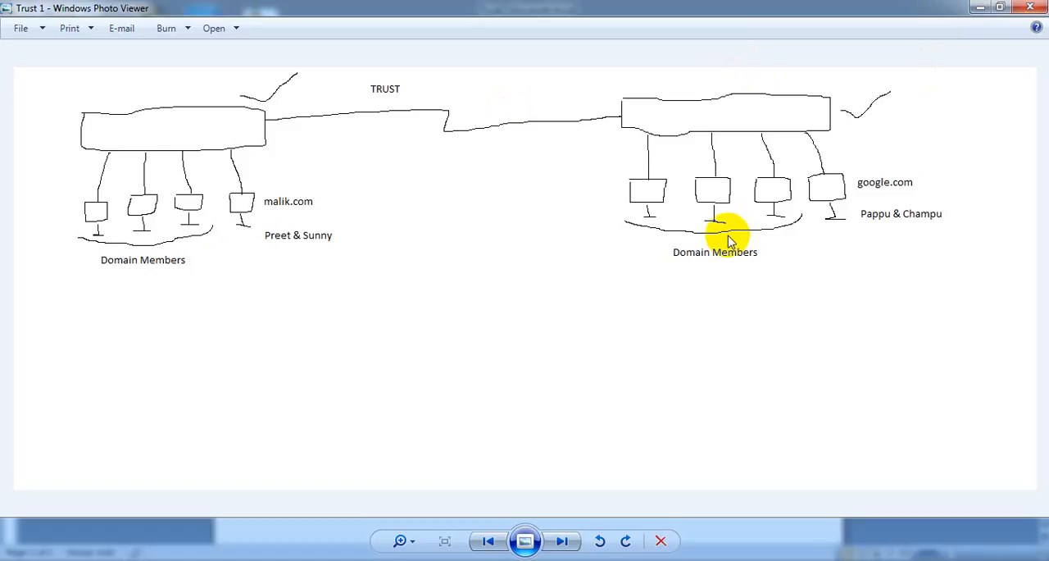
- Minimise the diagram and the Trust document, and bring up the two Server 2012 virtual machines in Oracle VM VirtualBox
left_click(976, 7)
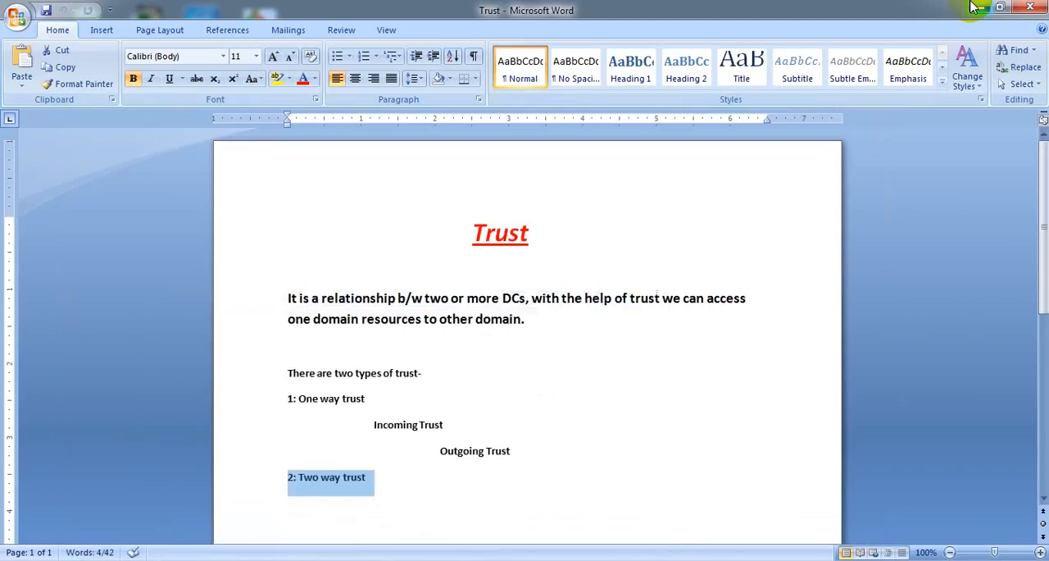
left_click(976, 7)
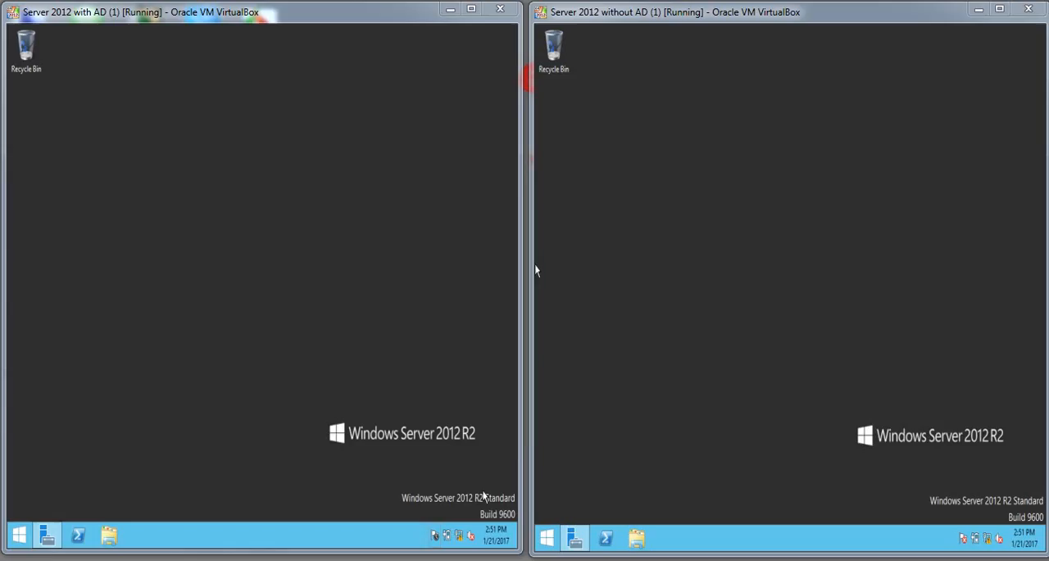
left_click(596, 402)
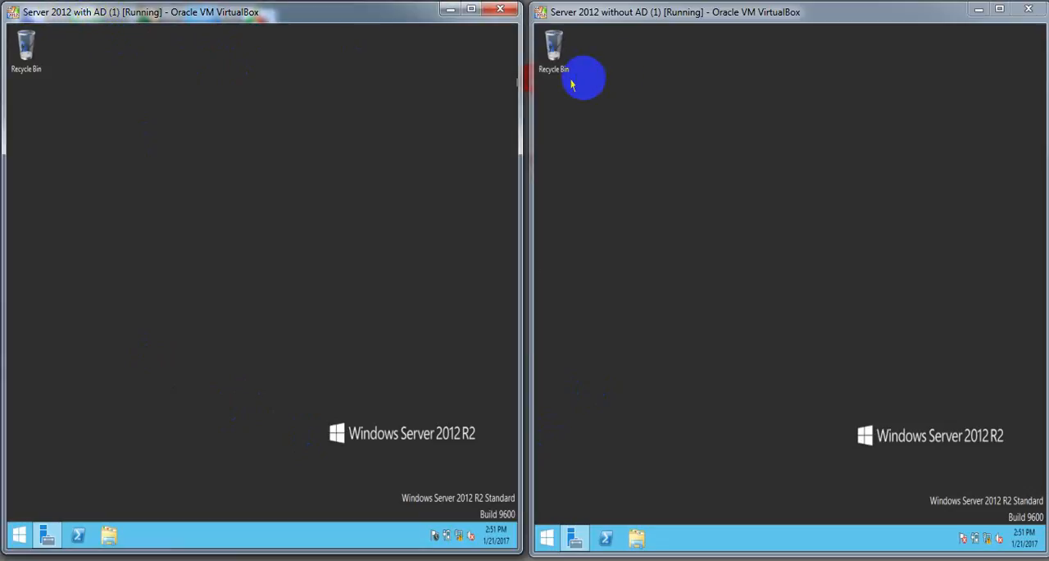
- Open Server Manager in both virtual machines and refresh the Local Server page of Server 2012 with AD
left_click(570, 25)
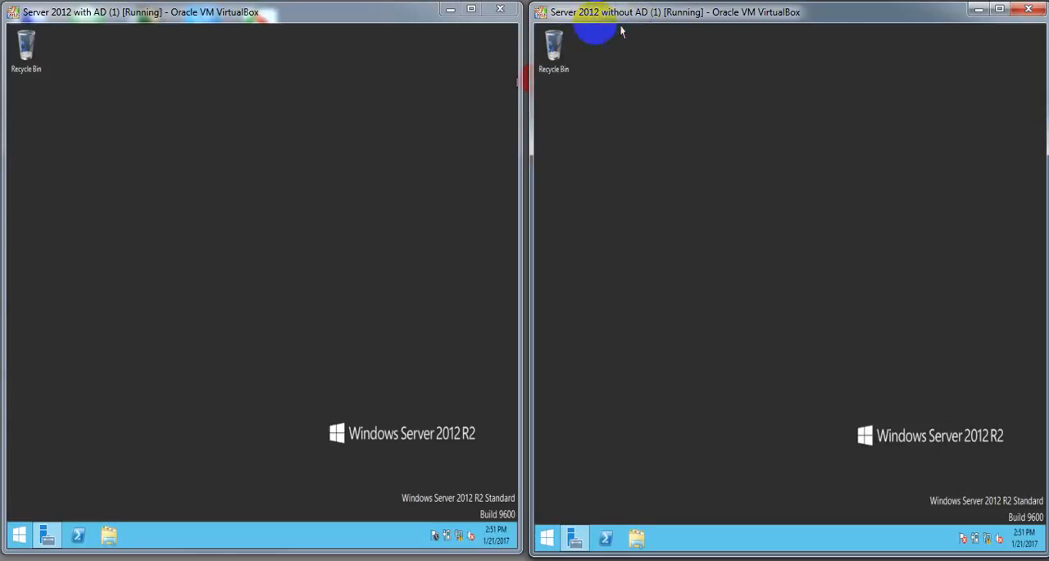
left_click(46, 537)
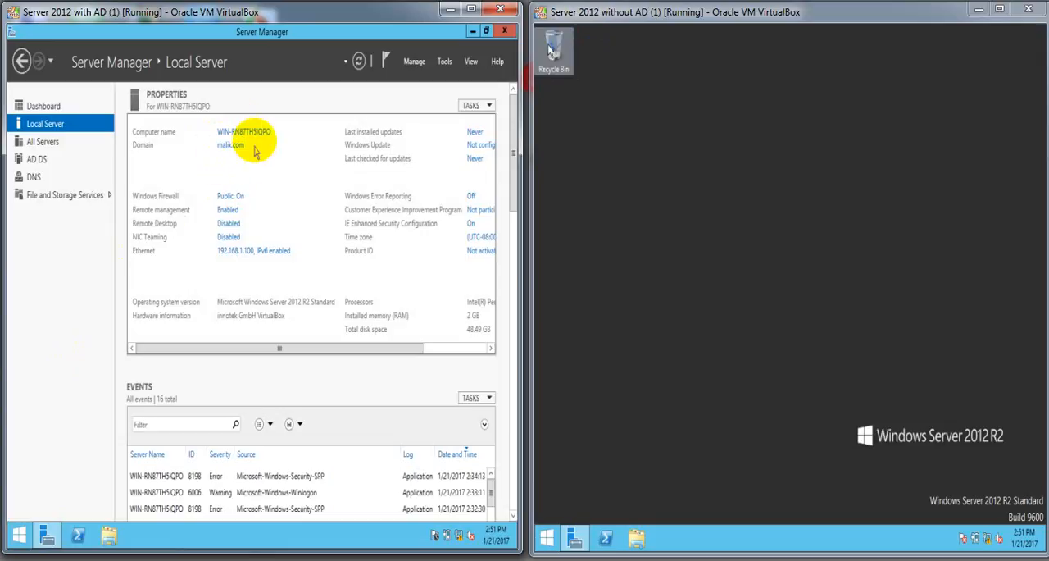
left_click(473, 10)
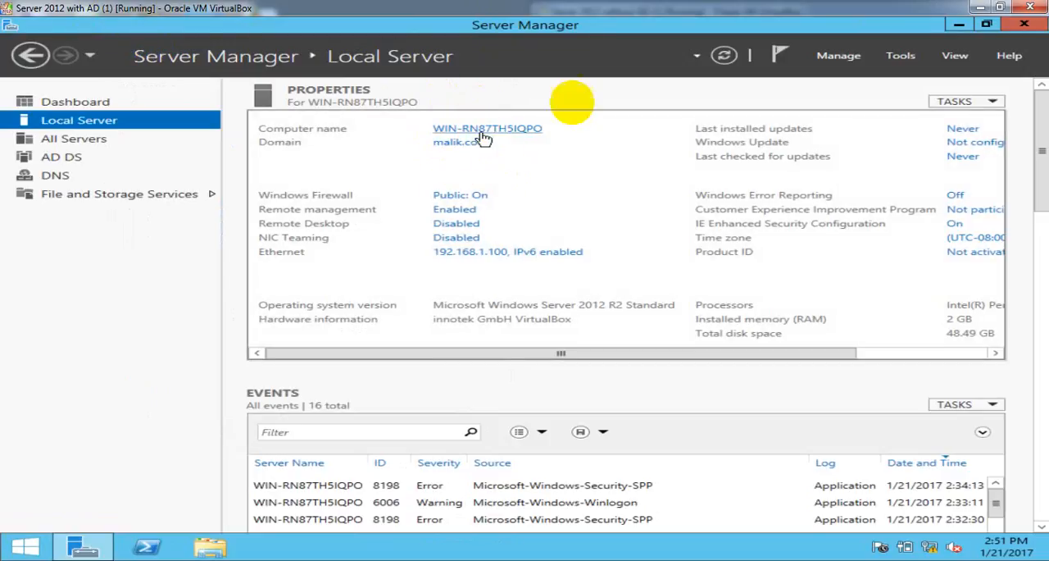
left_click(998, 8)
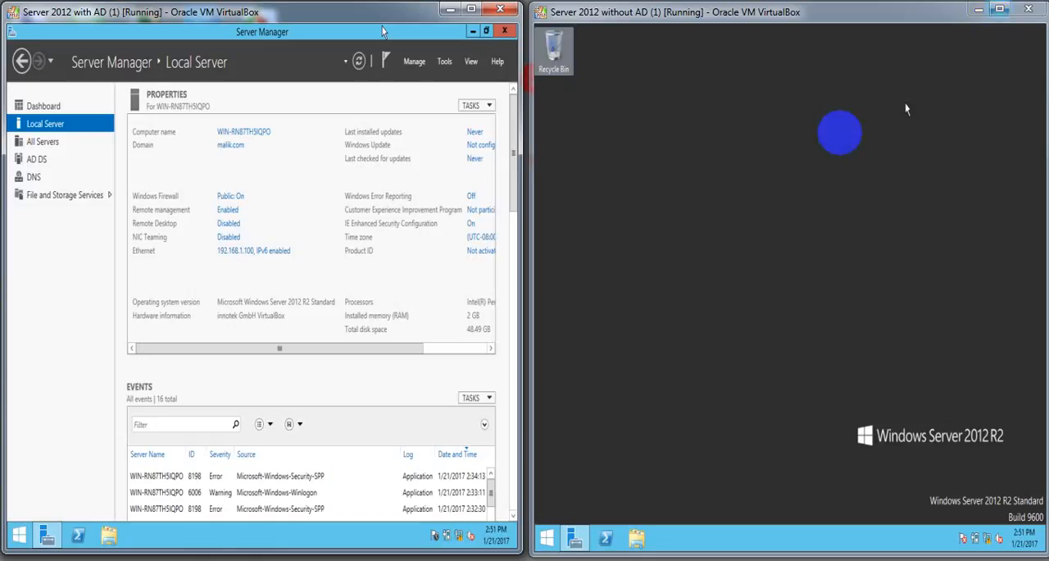
left_click(574, 535)
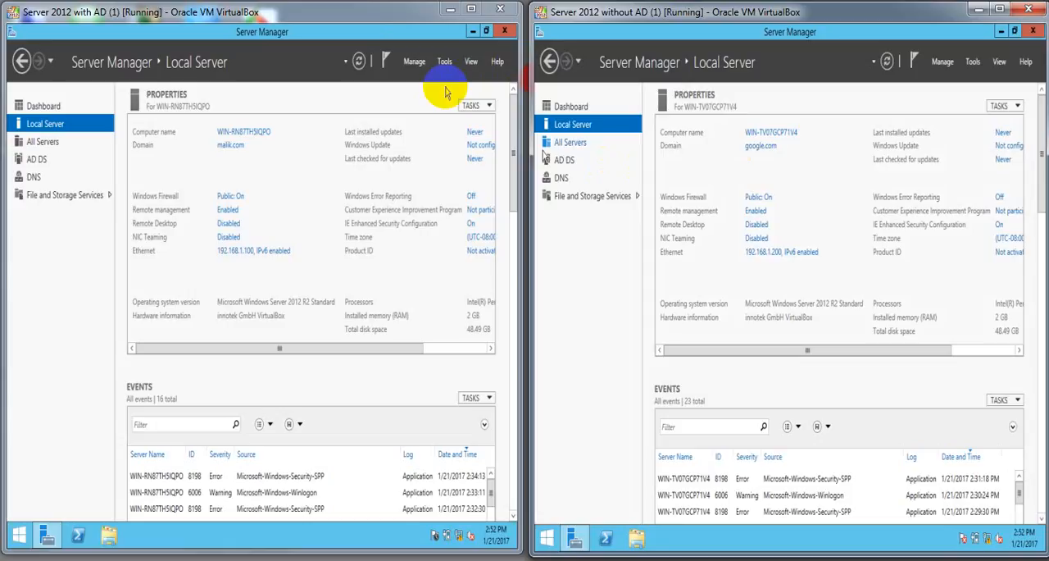
left_click(357, 62)
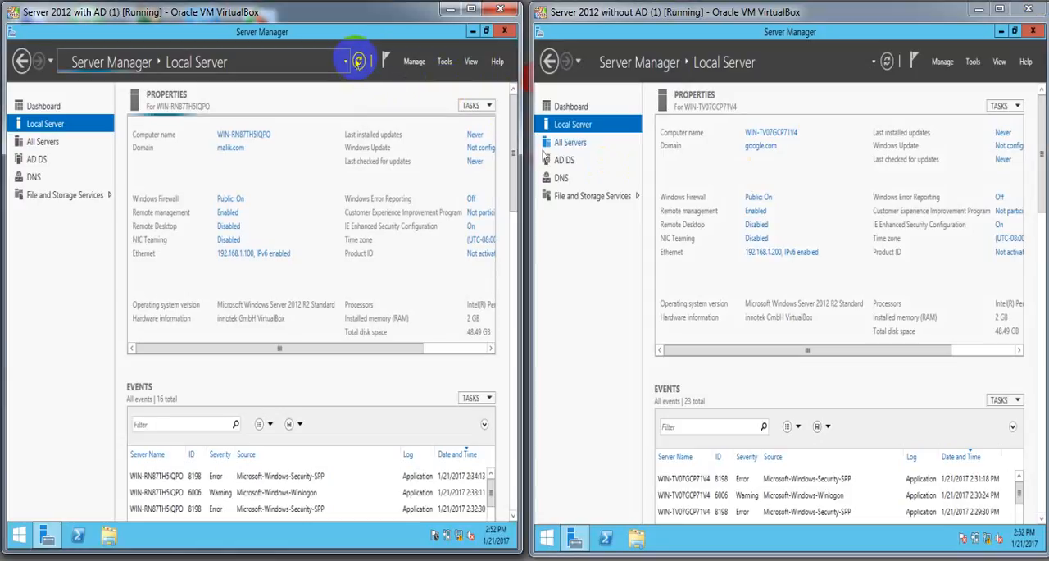
- Turn off Windows Firewall for the domain, private and public networks on the Server 2012 with AD machine
left_click(472, 9)
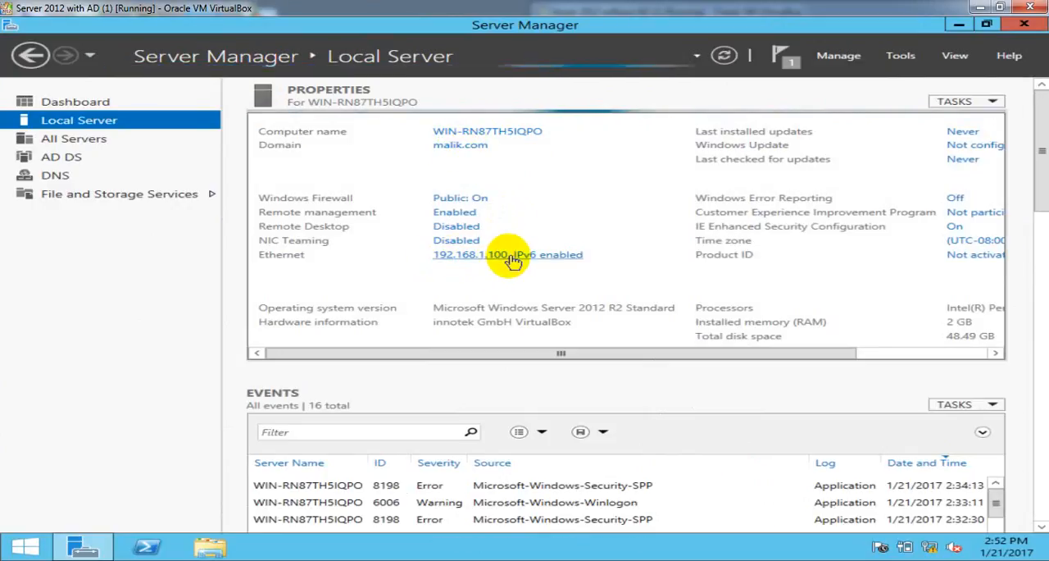
left_click(478, 196)
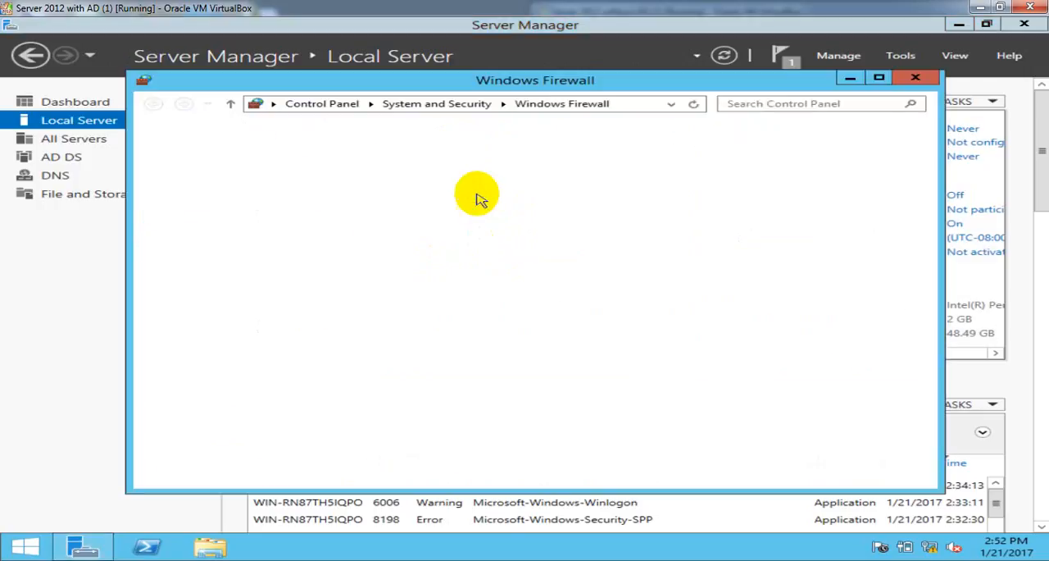
left_click(305, 208)
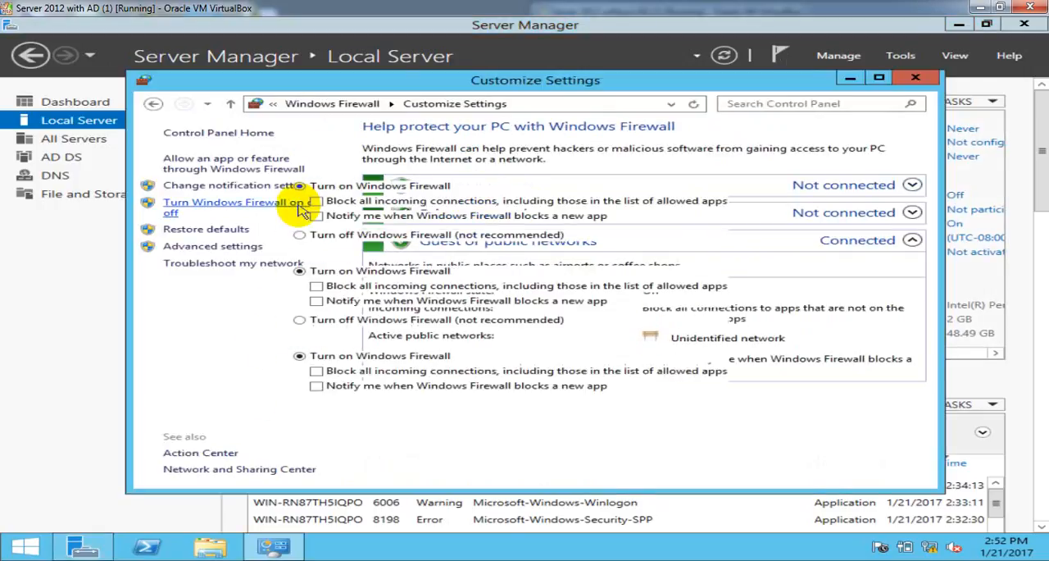
left_click(341, 238)
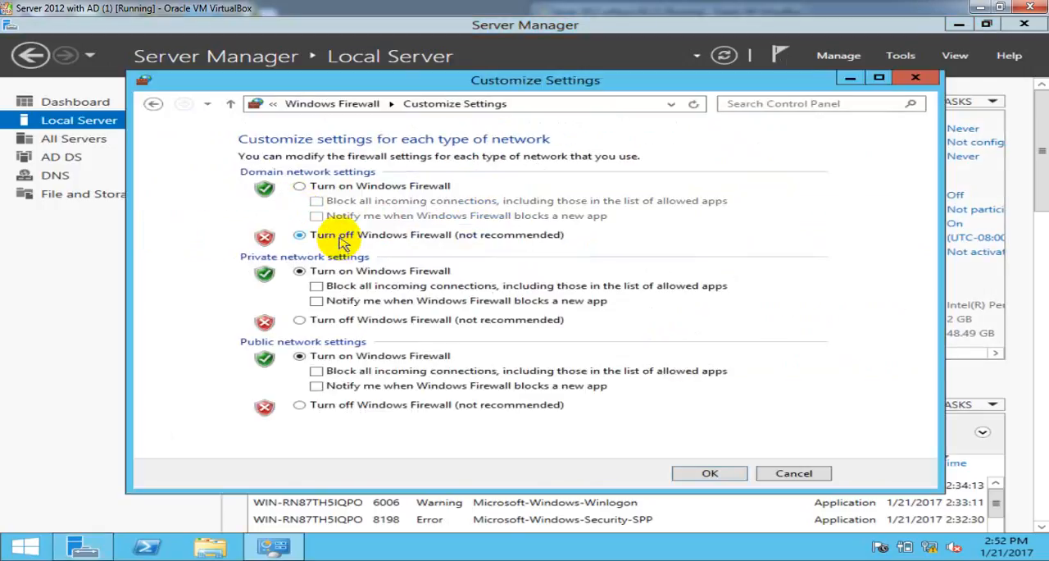
left_click(366, 324)
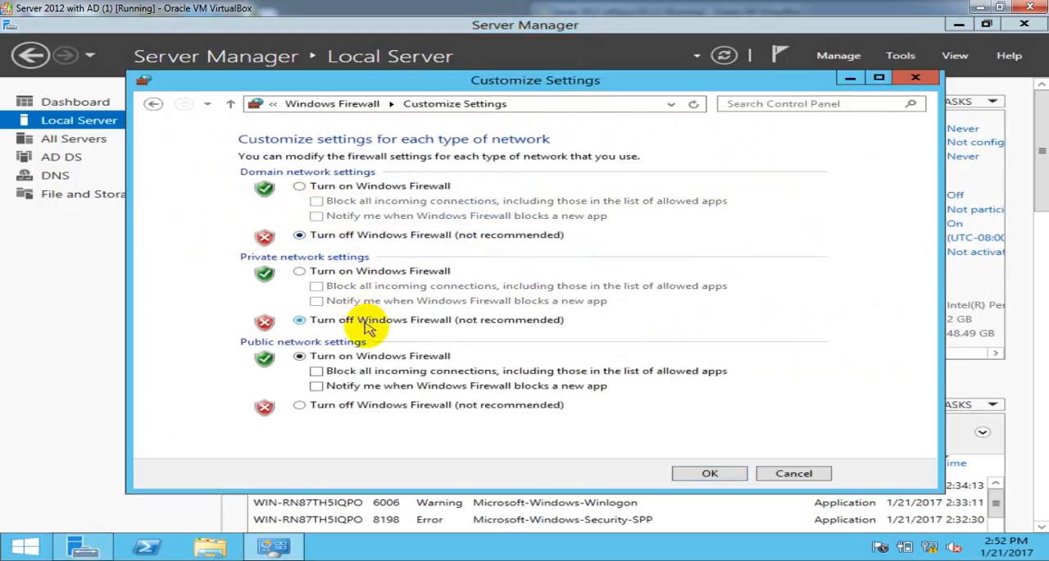
left_click(370, 405)
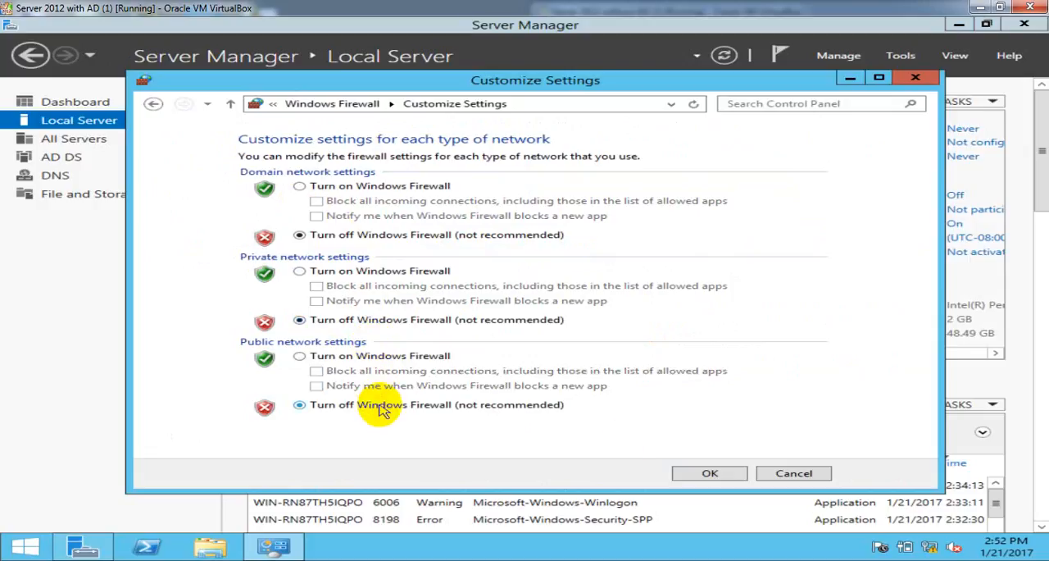
left_click(703, 475)
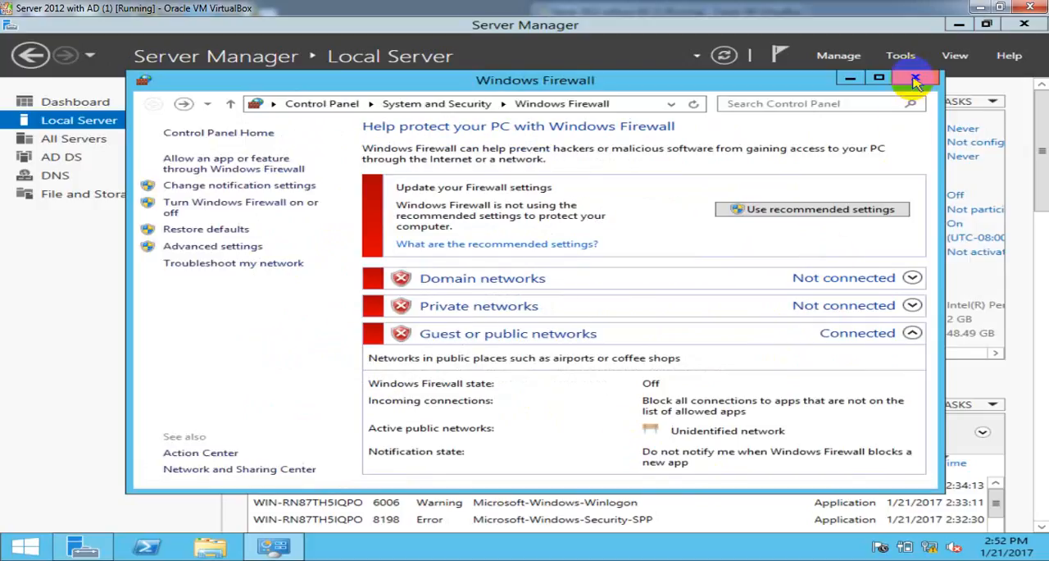
left_click(915, 79)
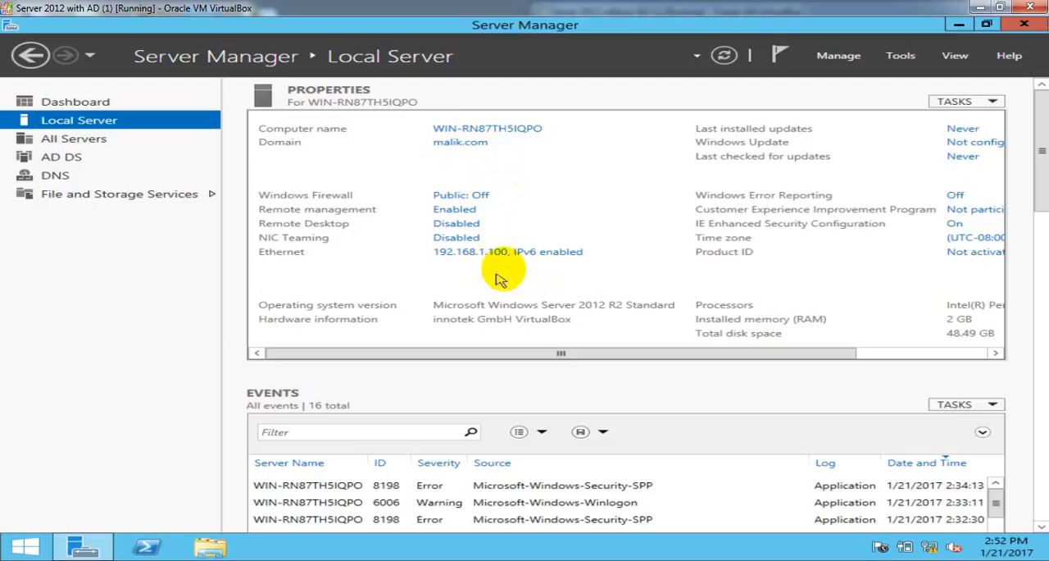
- Set the Ethernet IPv4 DNS servers on Server 2012 with AD to 192.168.1.100 preferred and 192.168.1.200 alternate, and refresh its Local Server page
left_click(1001, 8)
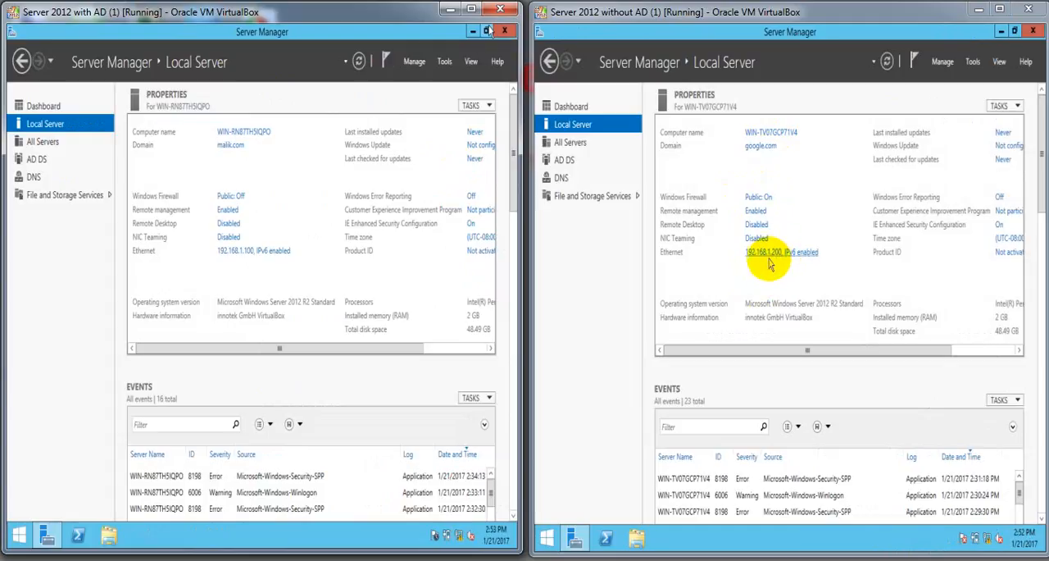
left_click(471, 9)
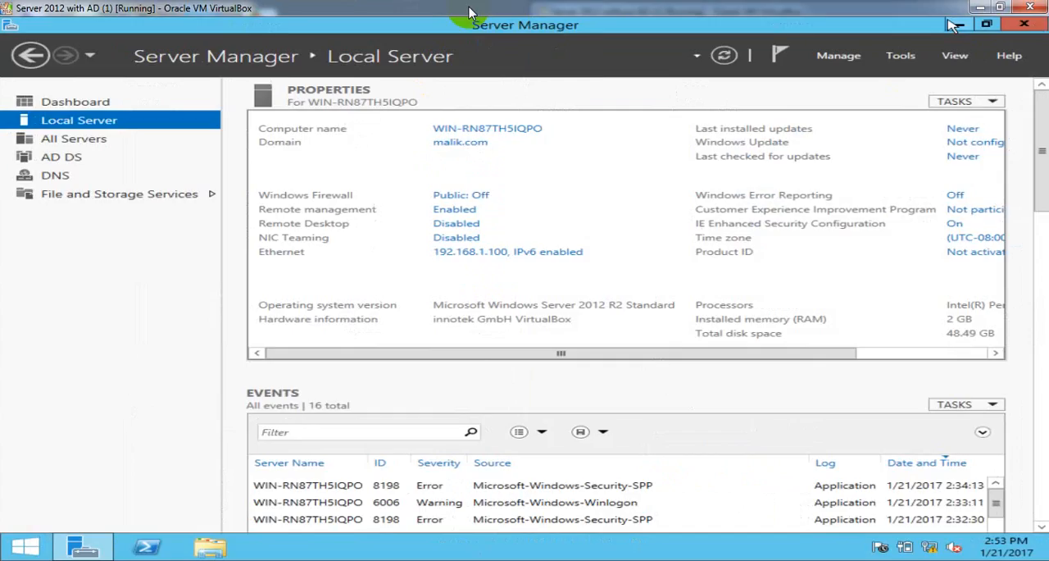
left_click(504, 252)
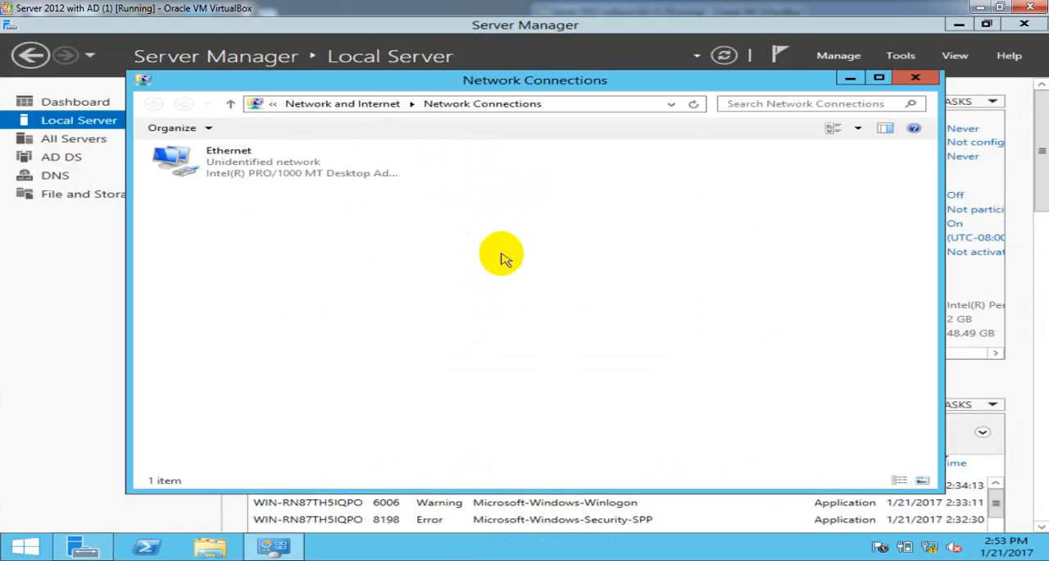
left_click(233, 164)
right_click(232, 157)
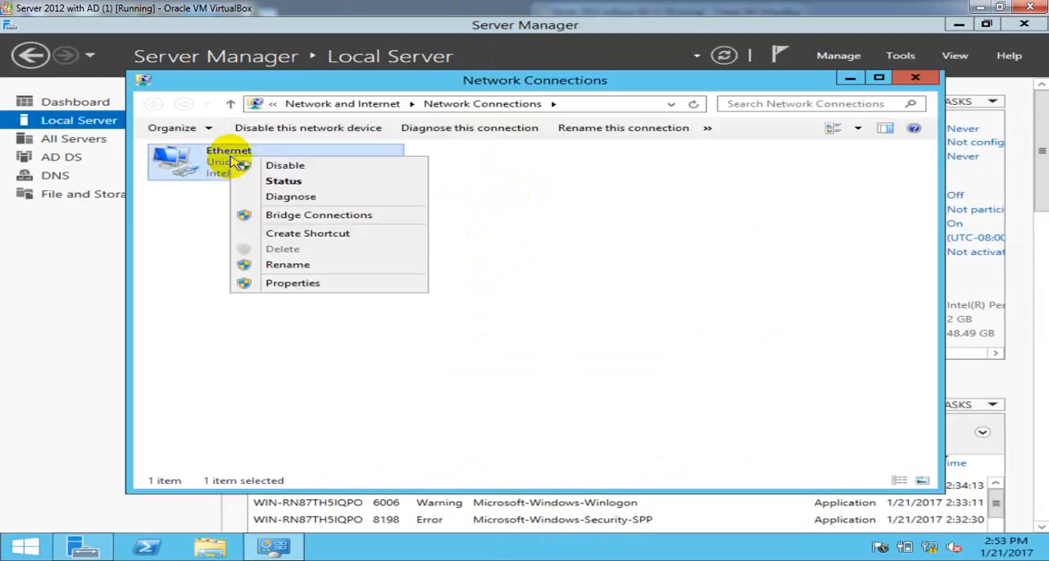
left_click(310, 284)
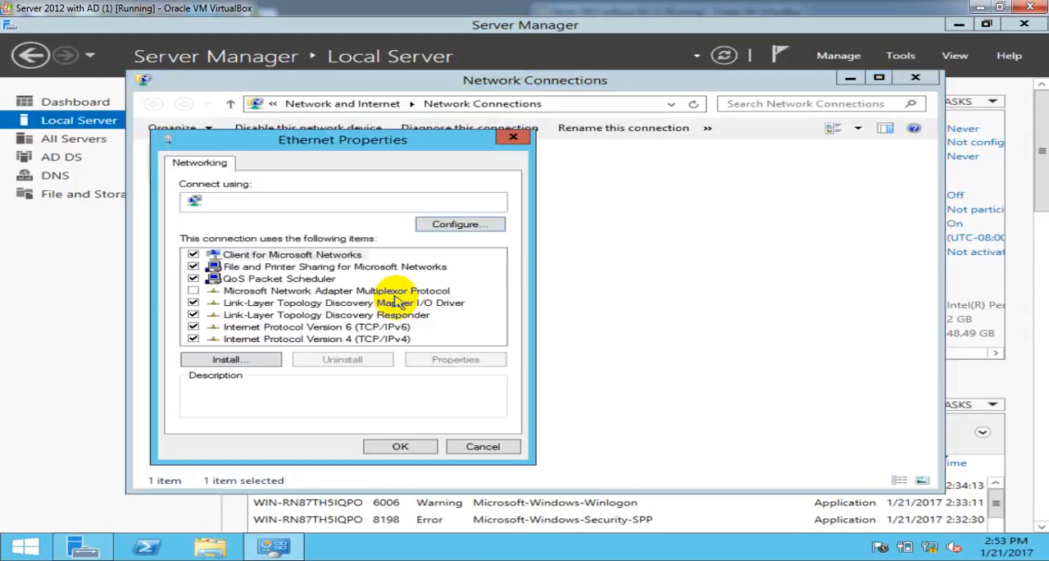
left_click(396, 338)
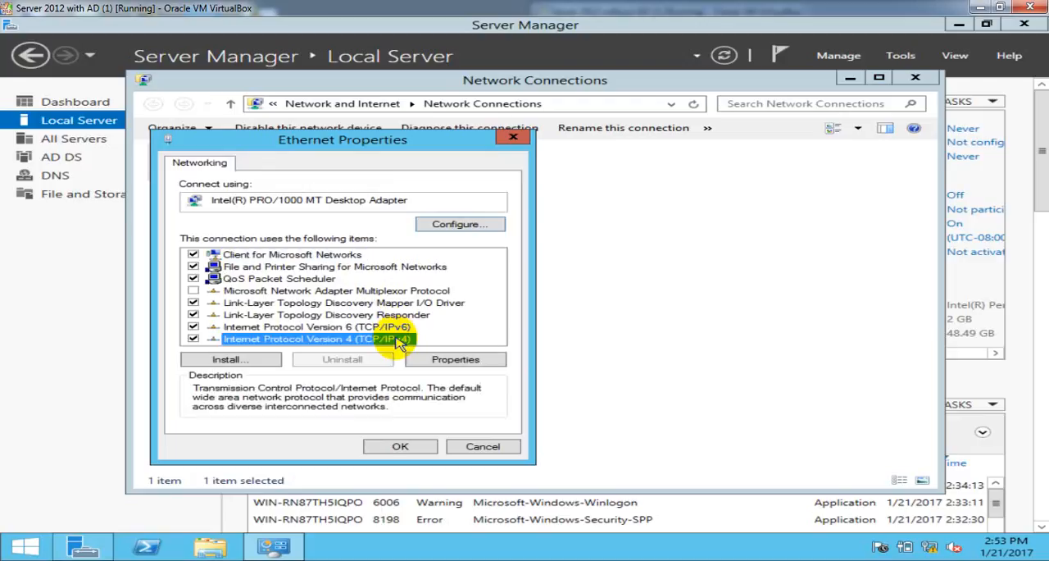
left_click(455, 362)
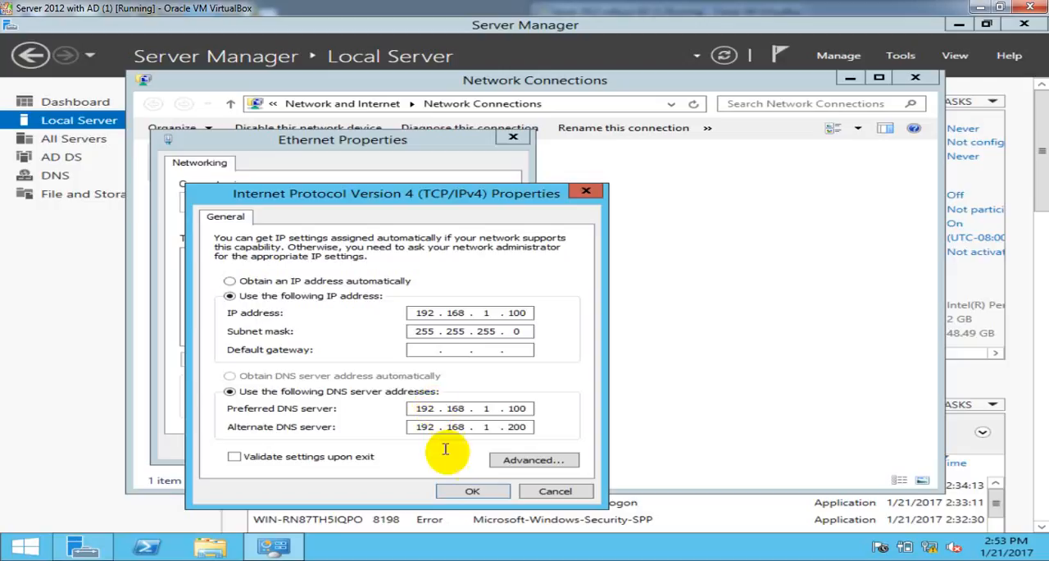
left_click(470, 490)
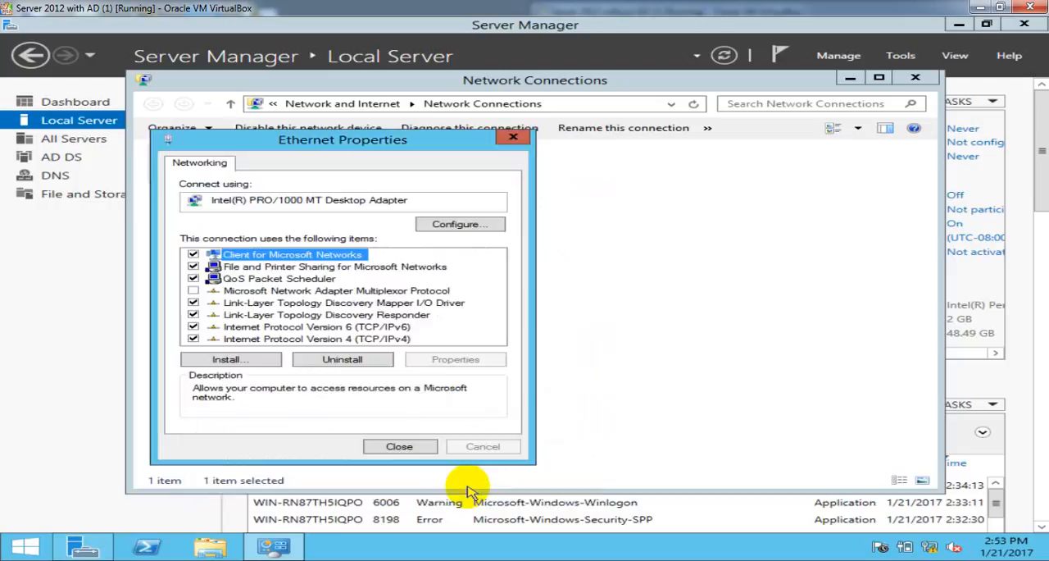
left_click(406, 447)
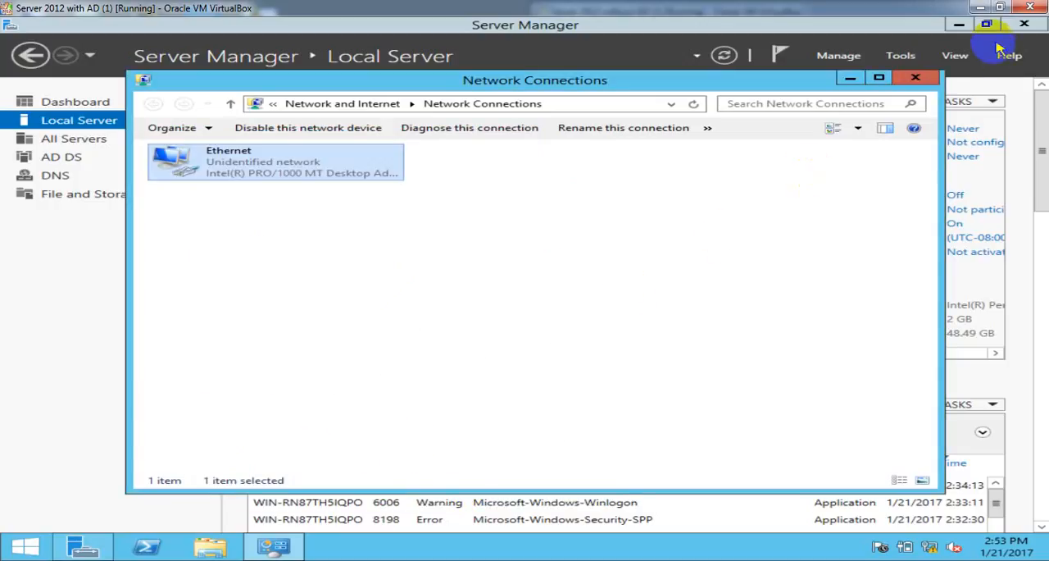
left_click(916, 80)
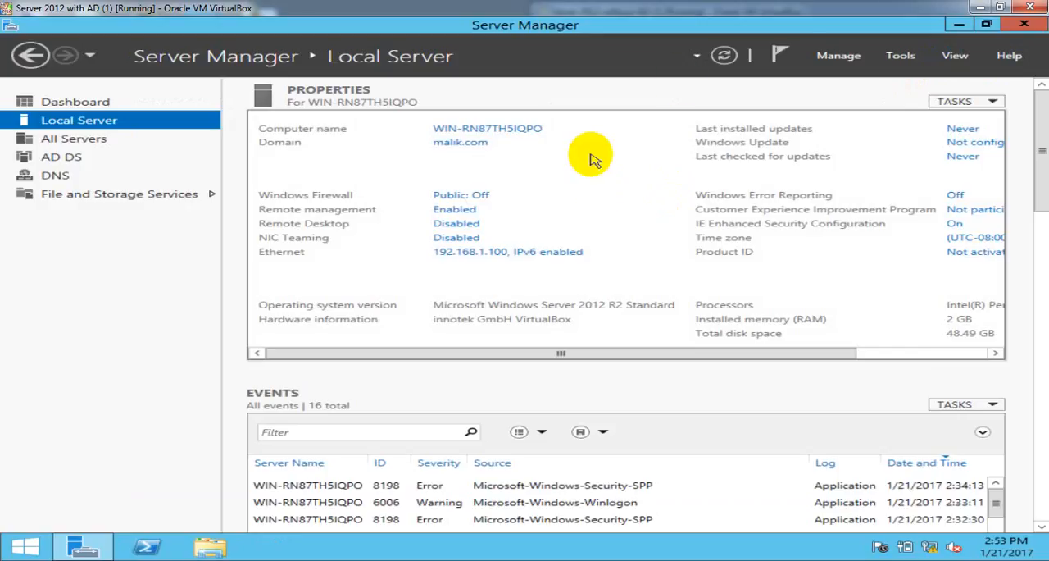
left_click(725, 56)
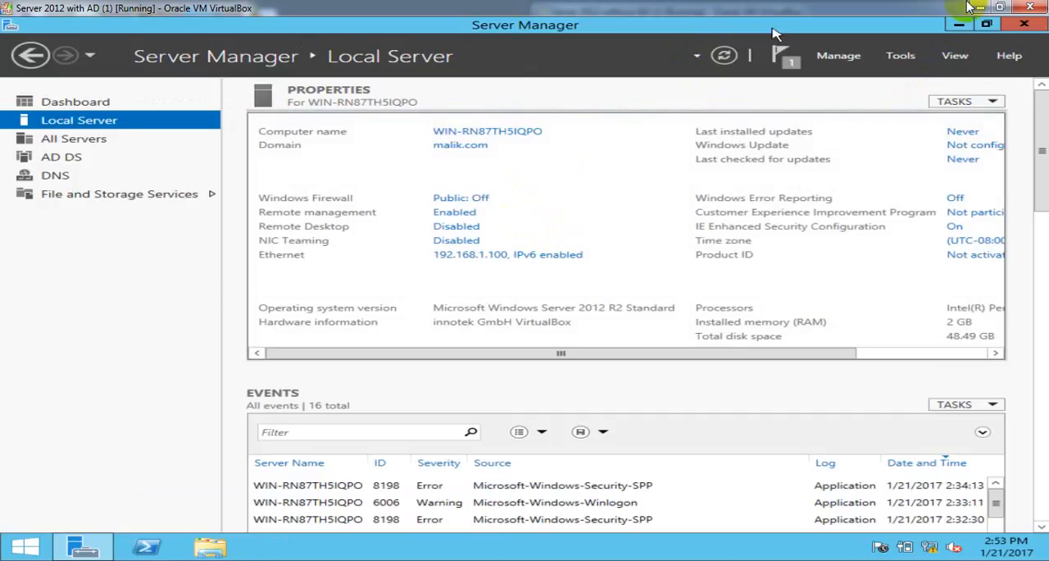
- Turn off Windows Firewall for the domain, private and public networks on the Server 2012 without AD machine
left_click(1001, 7)
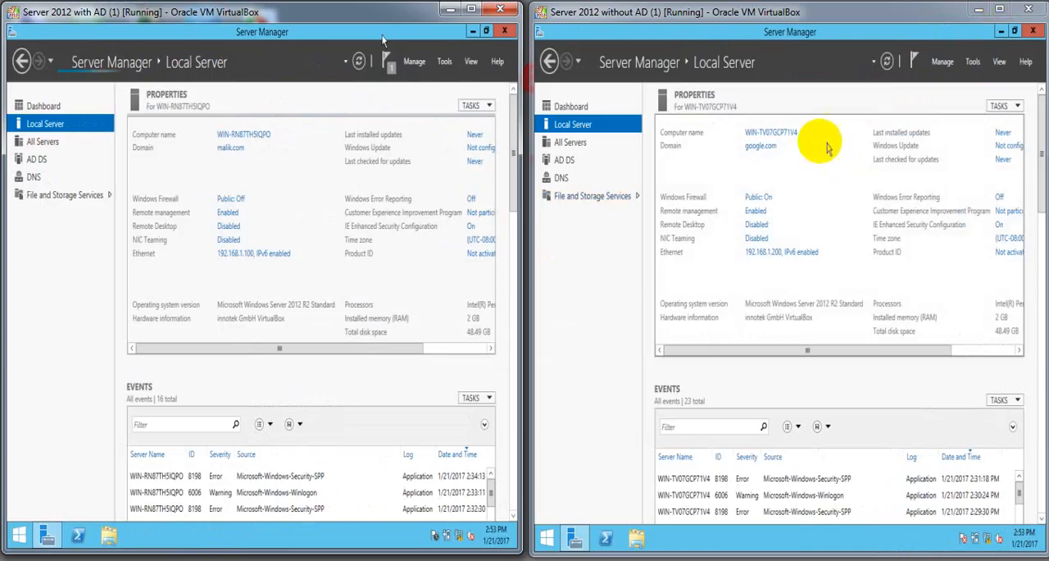
left_click(1000, 8)
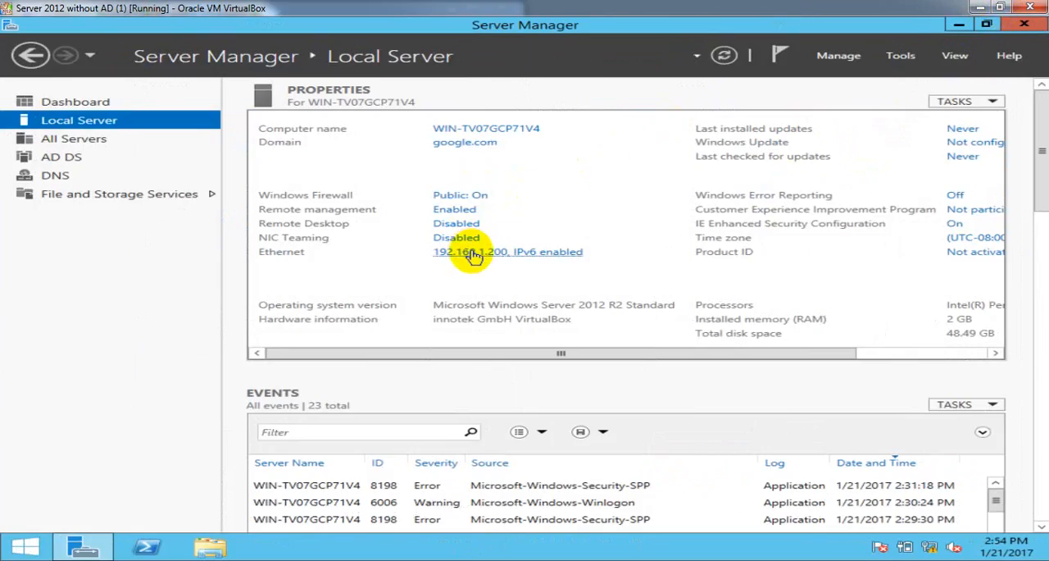
left_click(461, 196)
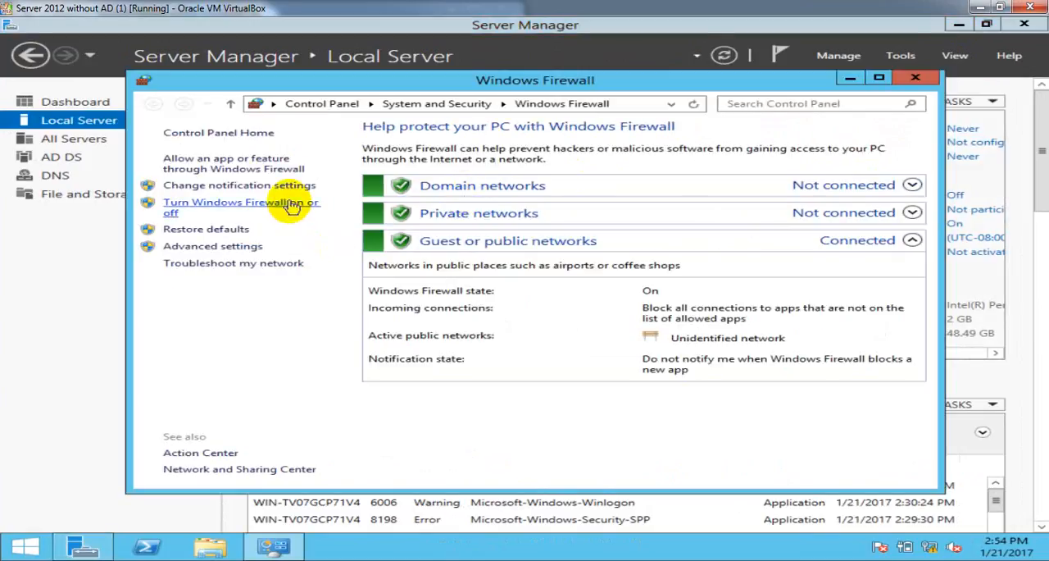
left_click(301, 206)
left_click(324, 236)
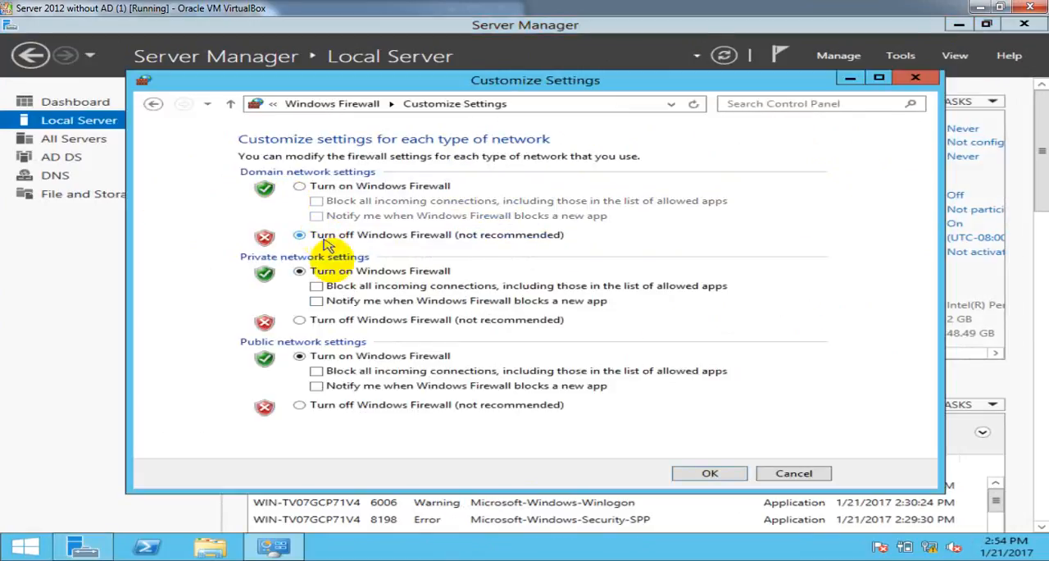
left_click(329, 321)
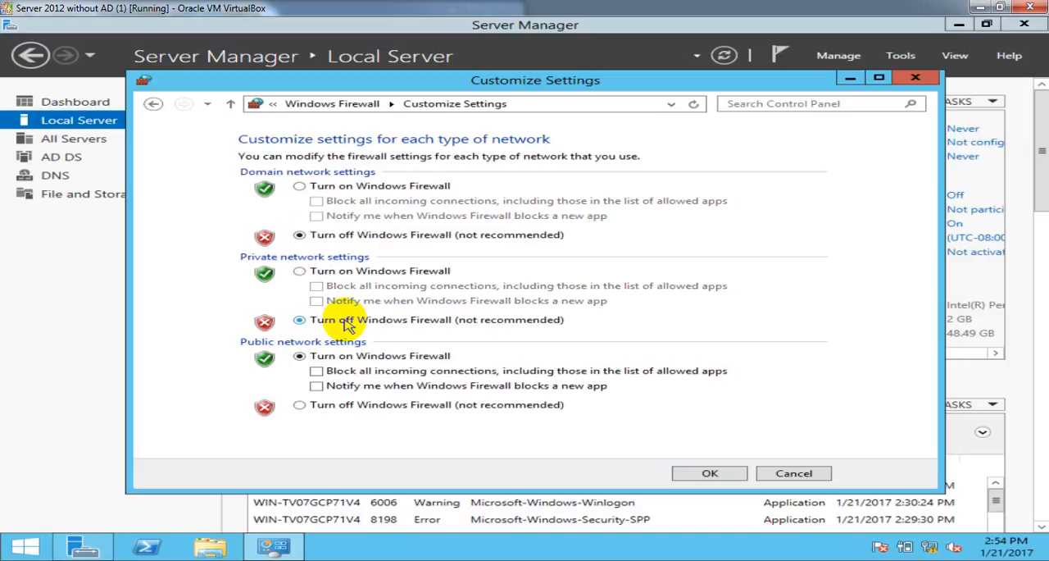
left_click(382, 404)
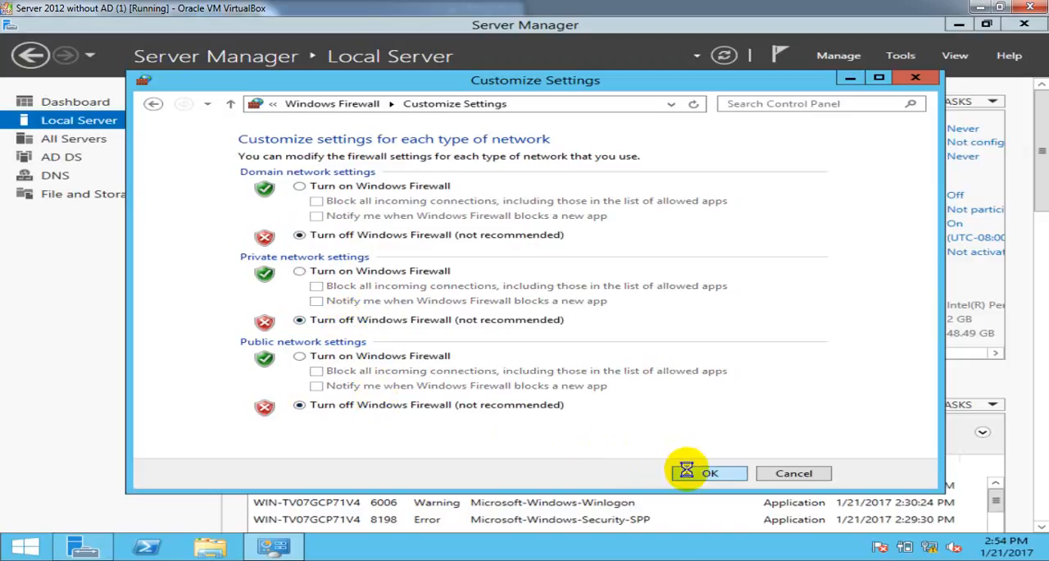
left_click(918, 80)
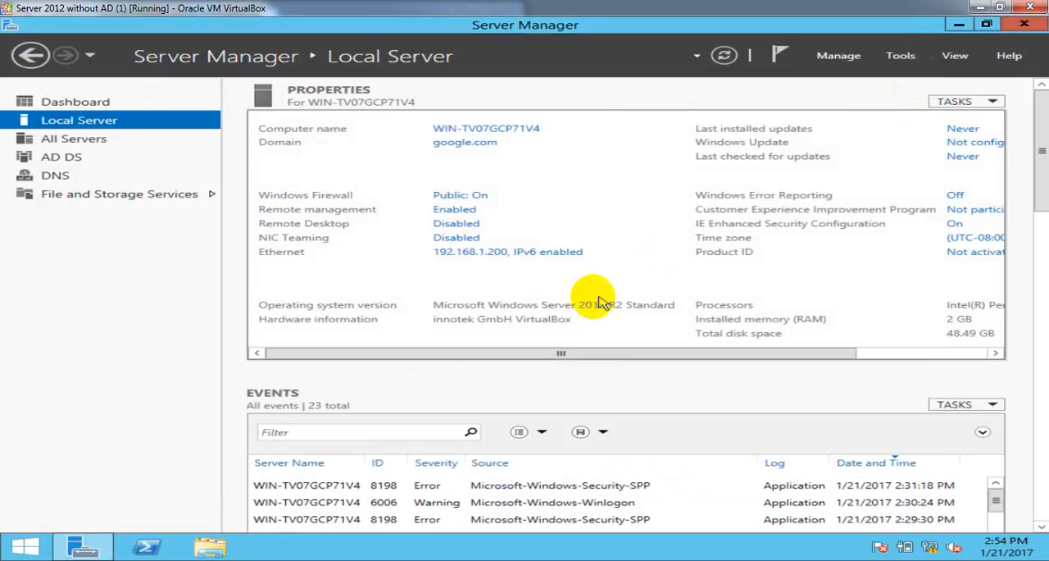
- Set the Ethernet adapter's IPv4 DNS servers on Server 2012 without AD to 192.168.1.200 preferred and 192.168.1.100 alternate
left_click(540, 260)
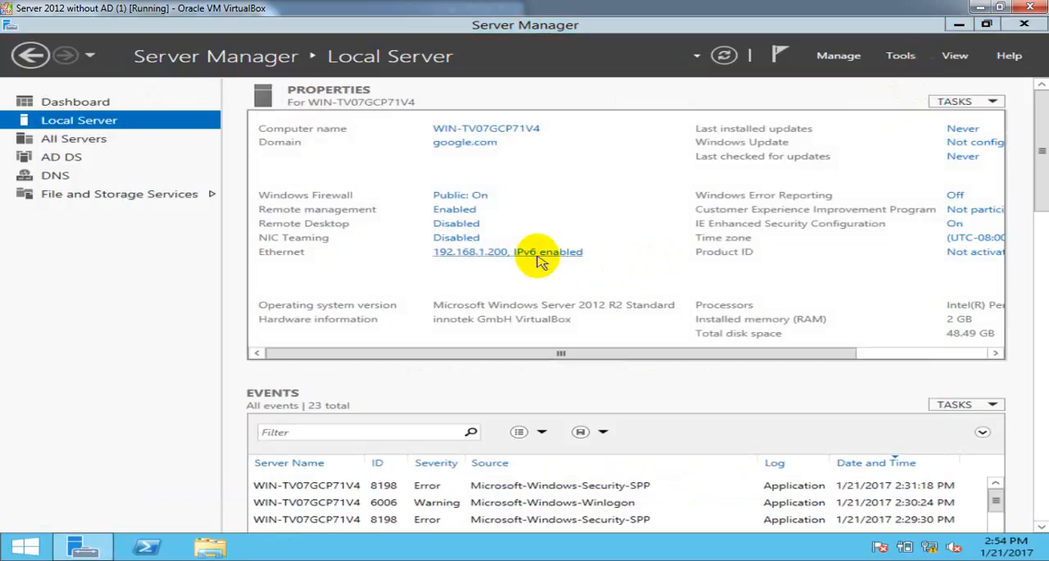
left_click(243, 169)
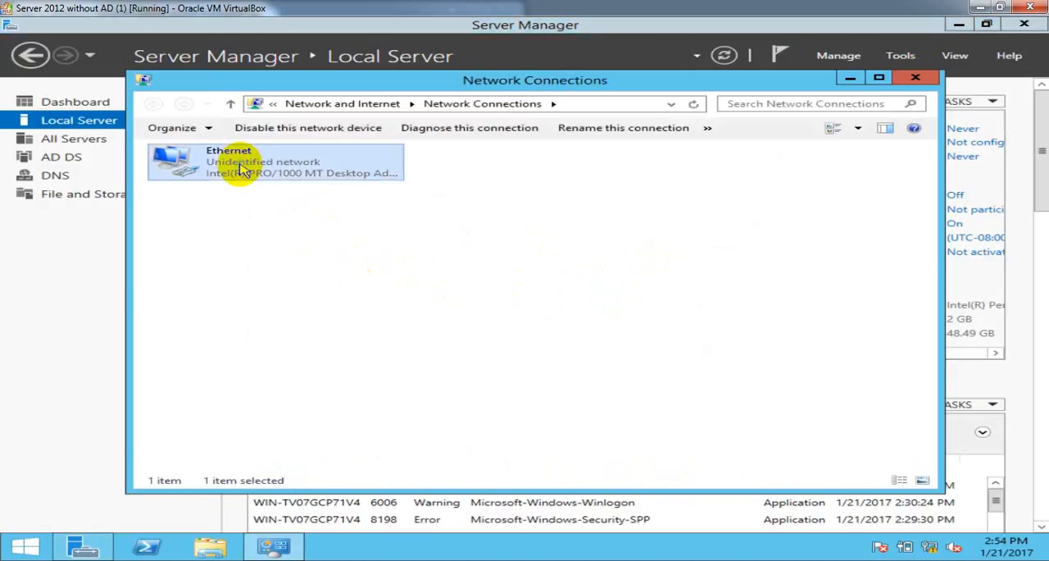
right_click(246, 174)
left_click(291, 295)
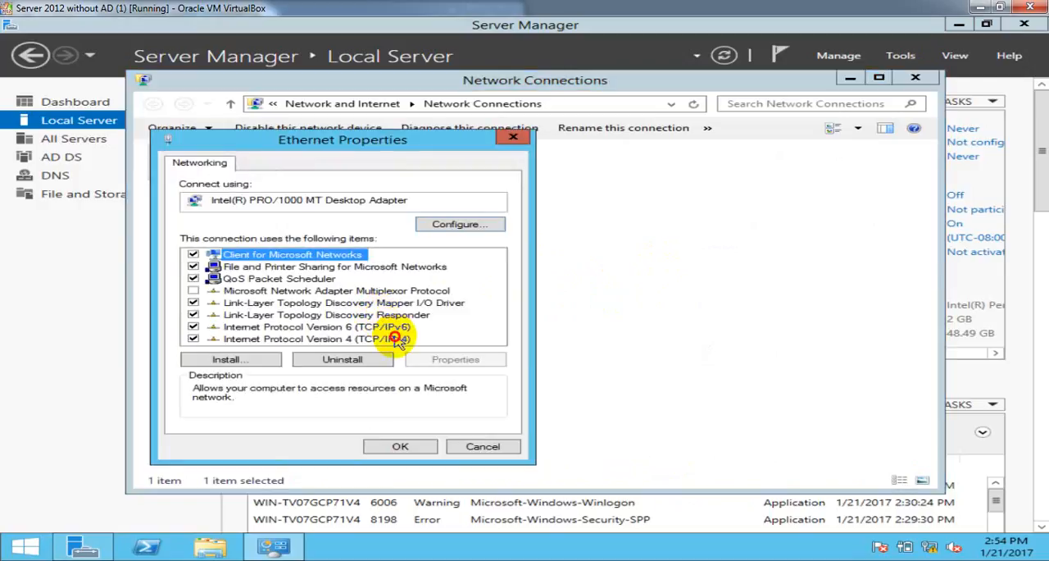
left_click(398, 339)
left_click(454, 362)
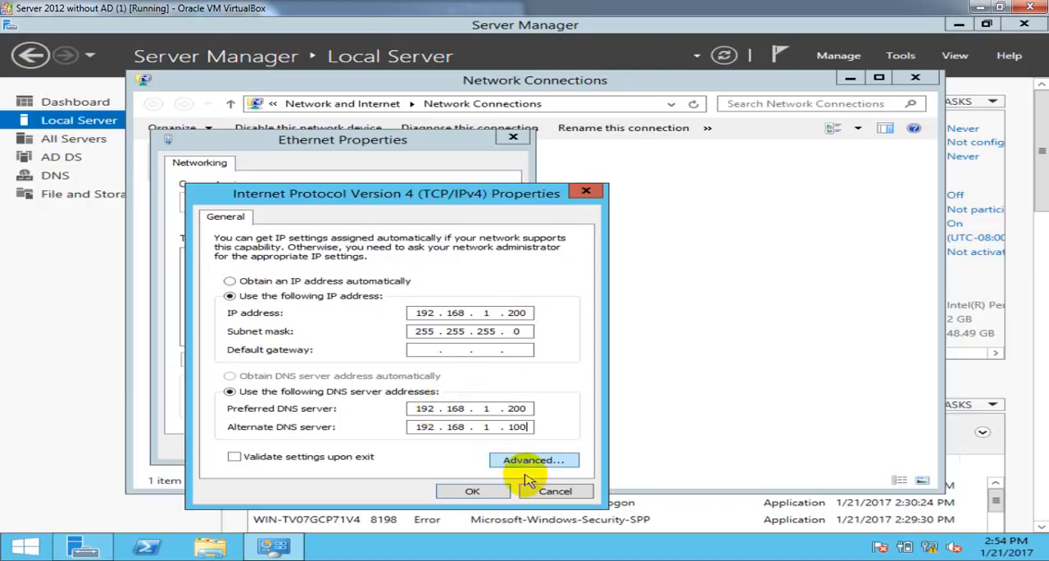
left_click(531, 428)
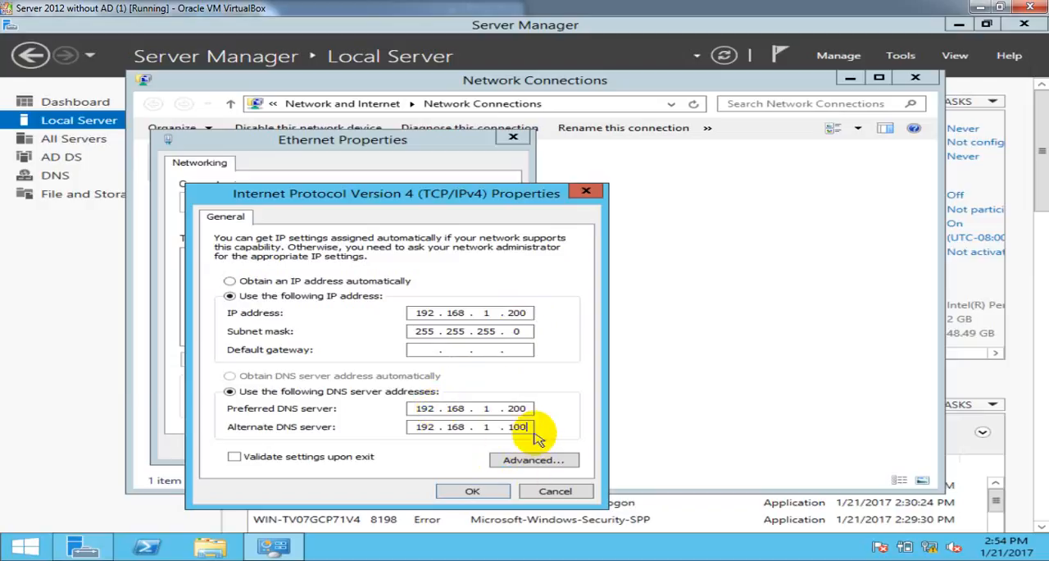
left_click(483, 490)
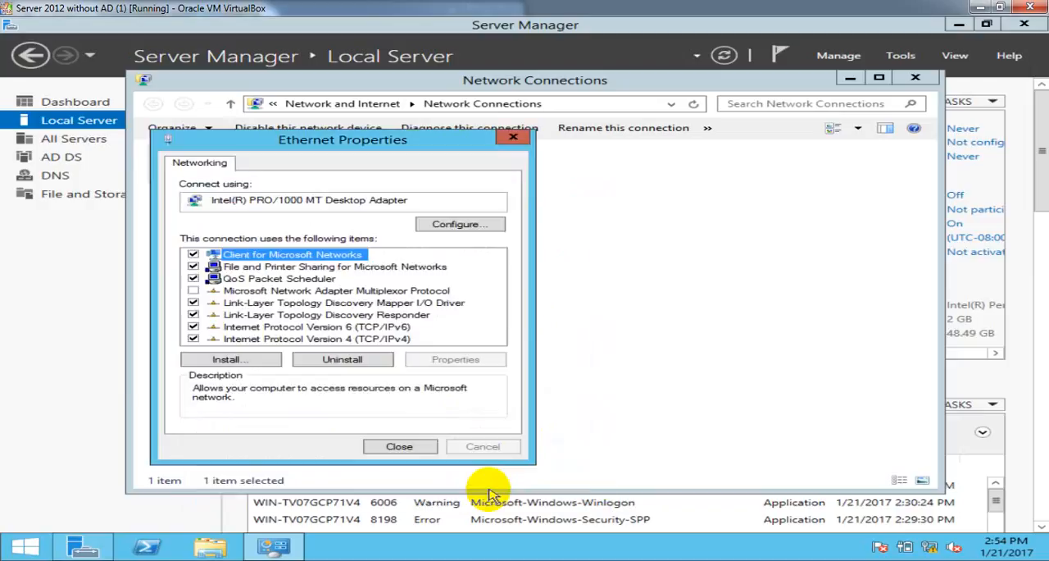
left_click(400, 447)
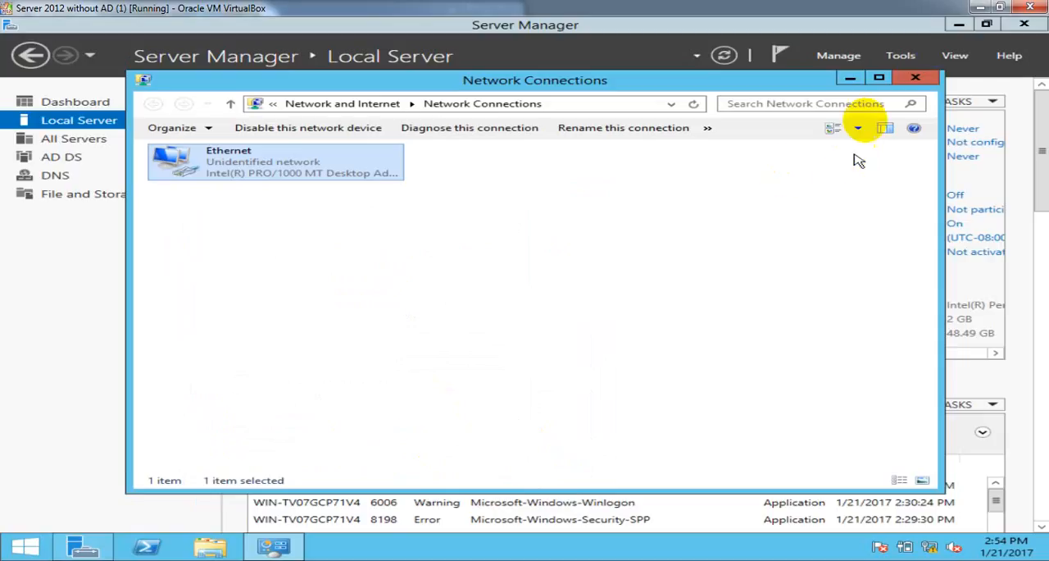
left_click(915, 78)
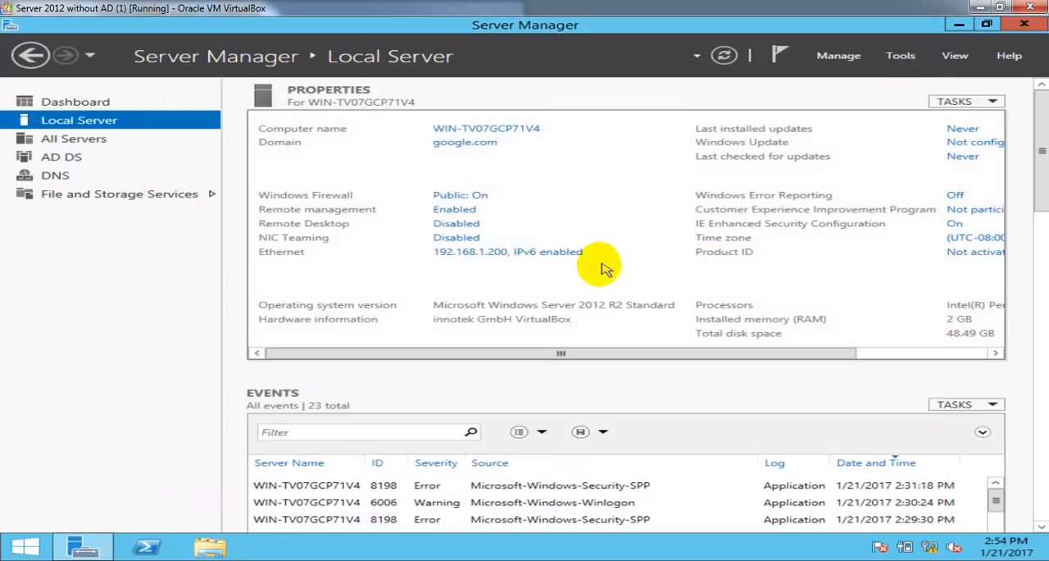
- Refresh the Local Server pages of both virtual machines and show the two machines side by side
left_click(726, 55)
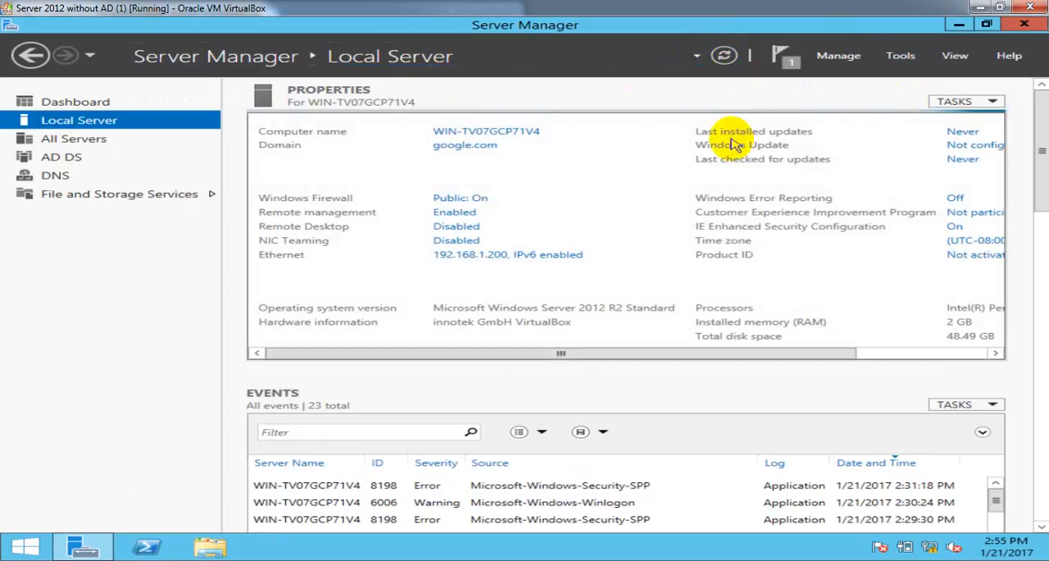
left_click(1000, 7)
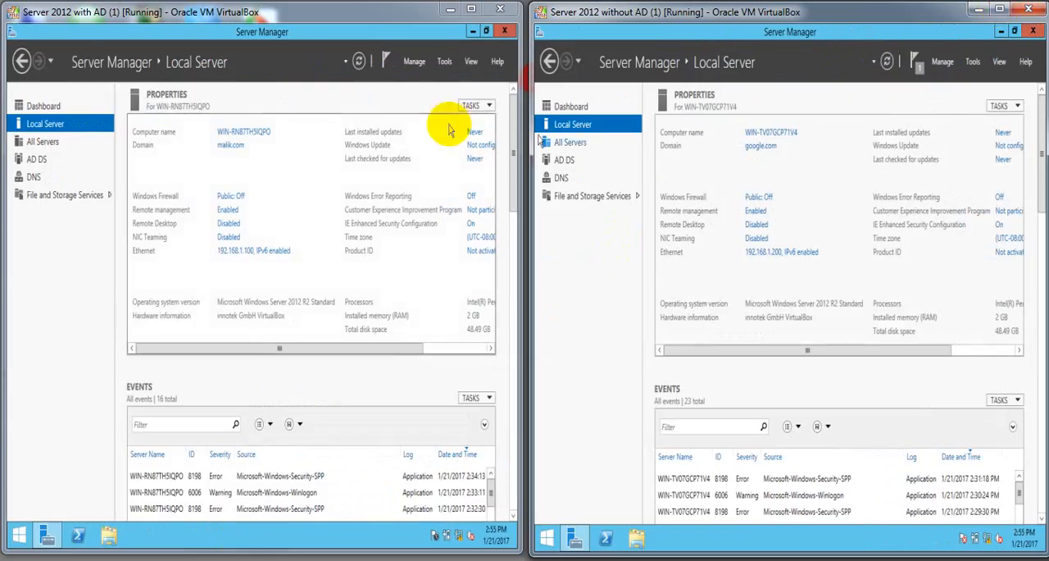
left_click(358, 62)
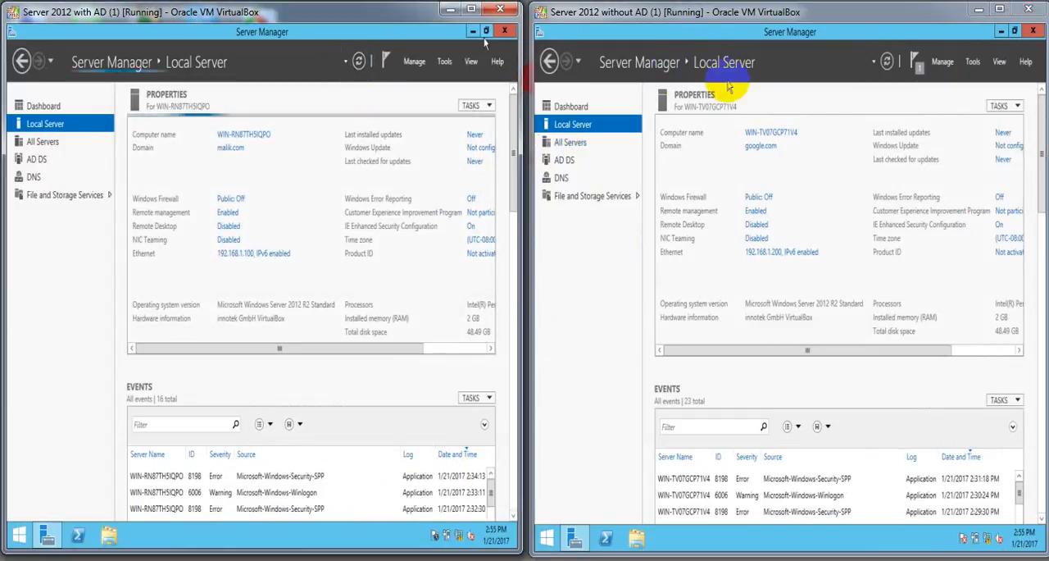
left_click(887, 62)
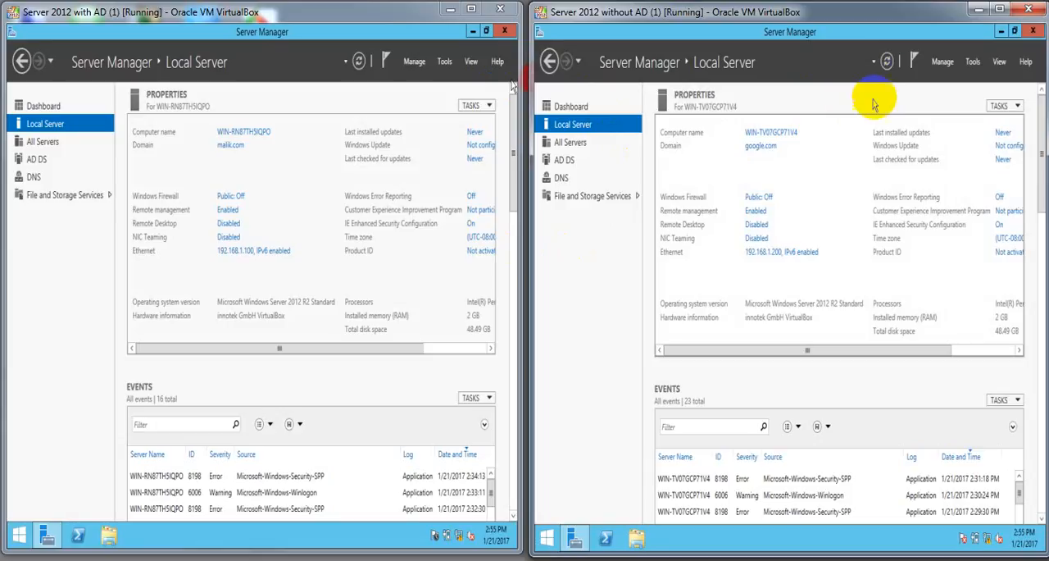
- Maximise the Server 2012 without AD machine and open Active Directory Domains and Trusts for google.com
left_click(1000, 9)
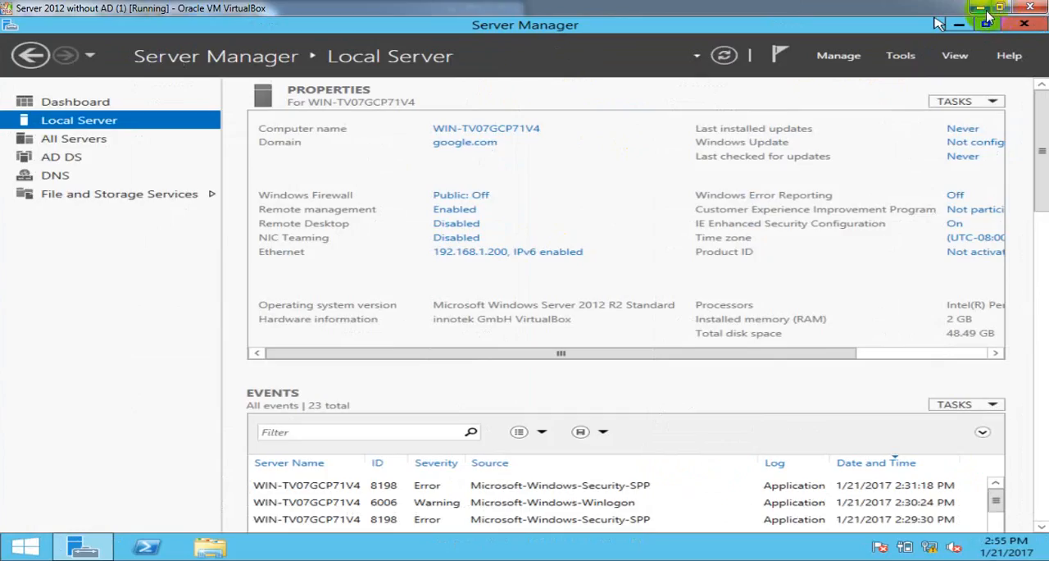
left_click(1000, 9)
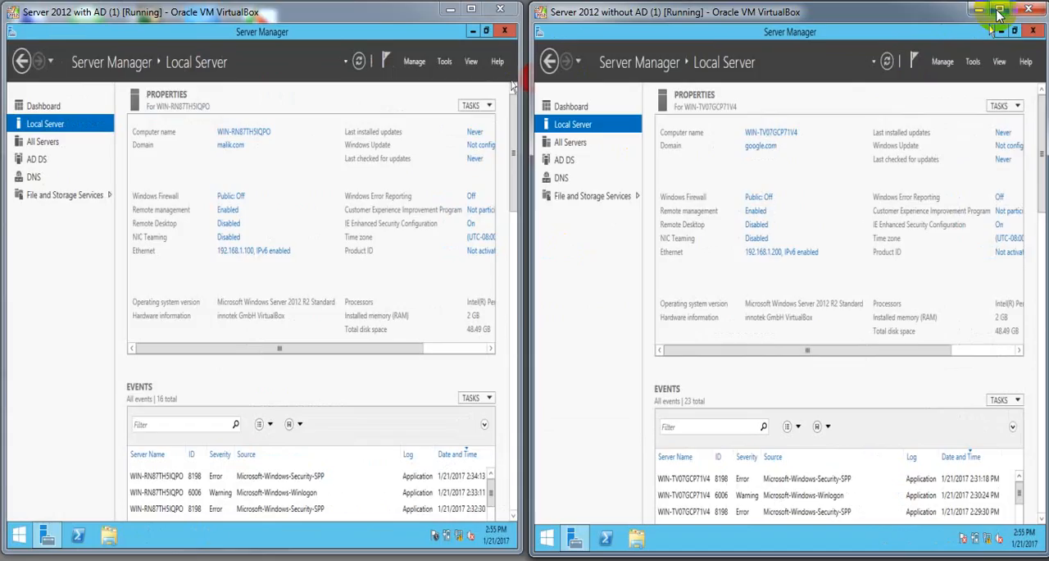
left_click(973, 62)
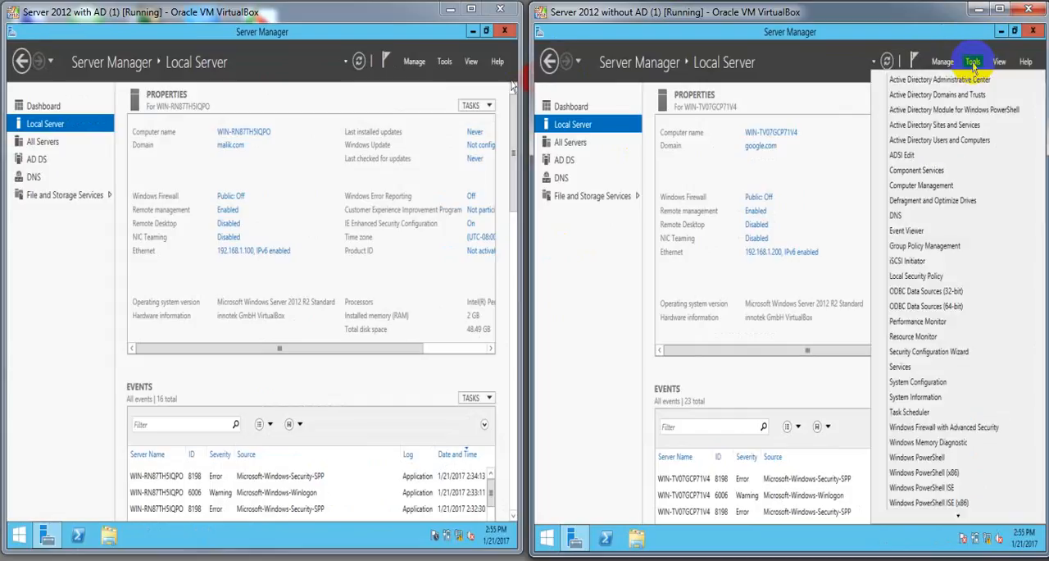
left_click(1000, 9)
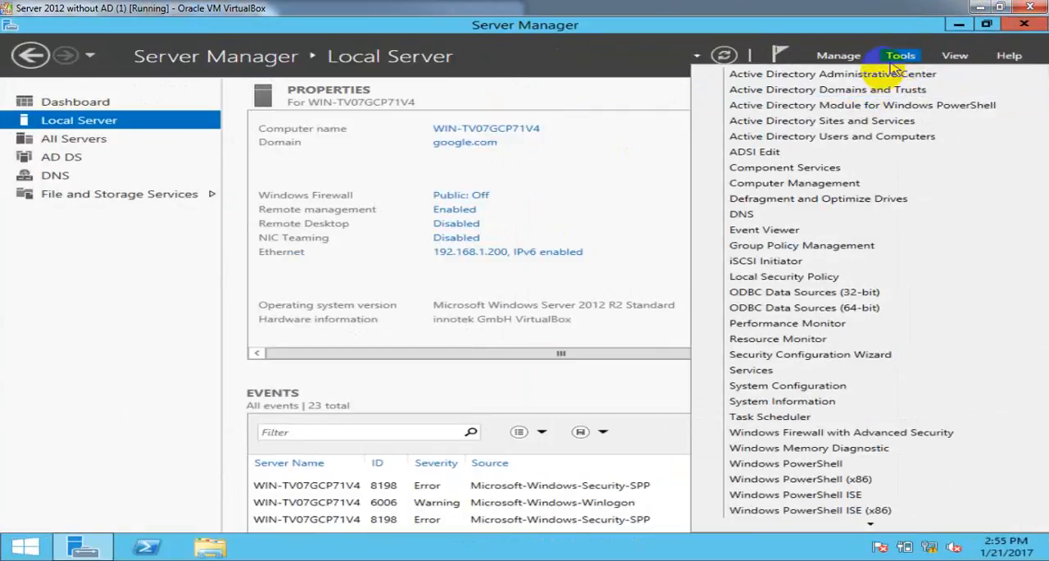
left_click(913, 92)
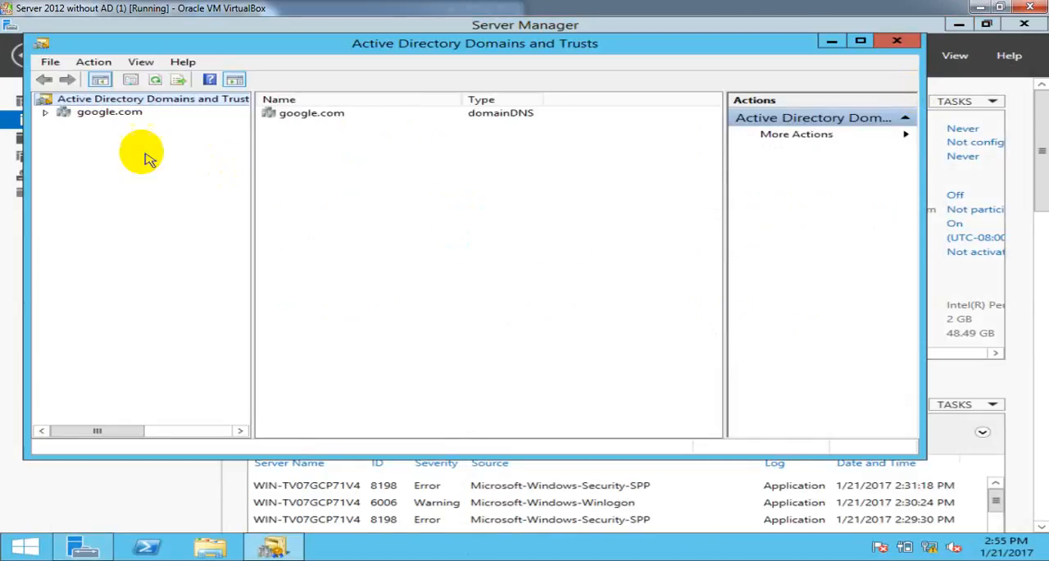
- Open the properties of the google.com domain and show its outgoing and incoming trusts
left_click(104, 114)
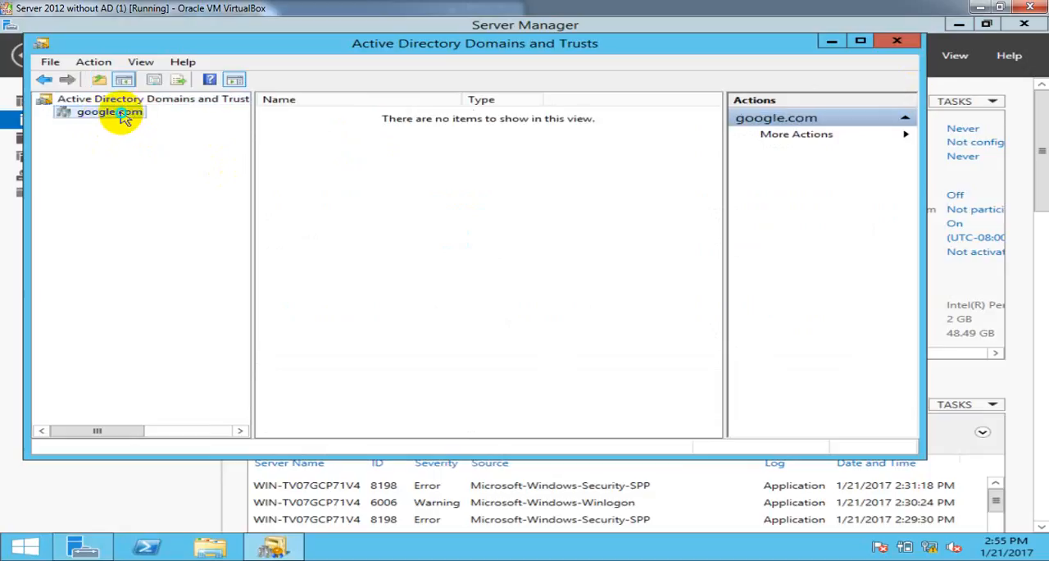
right_click(123, 117)
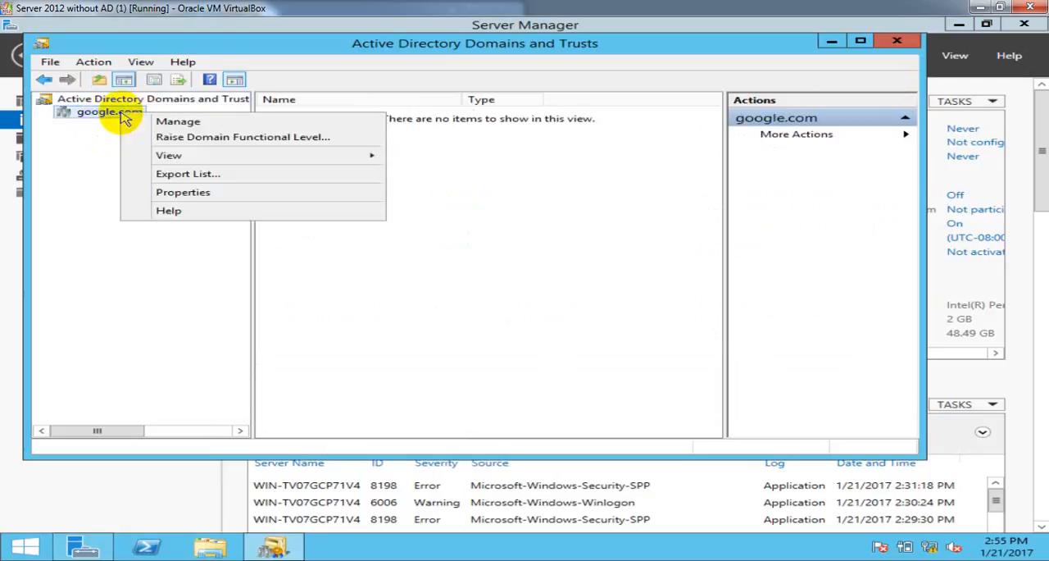
left_click(168, 193)
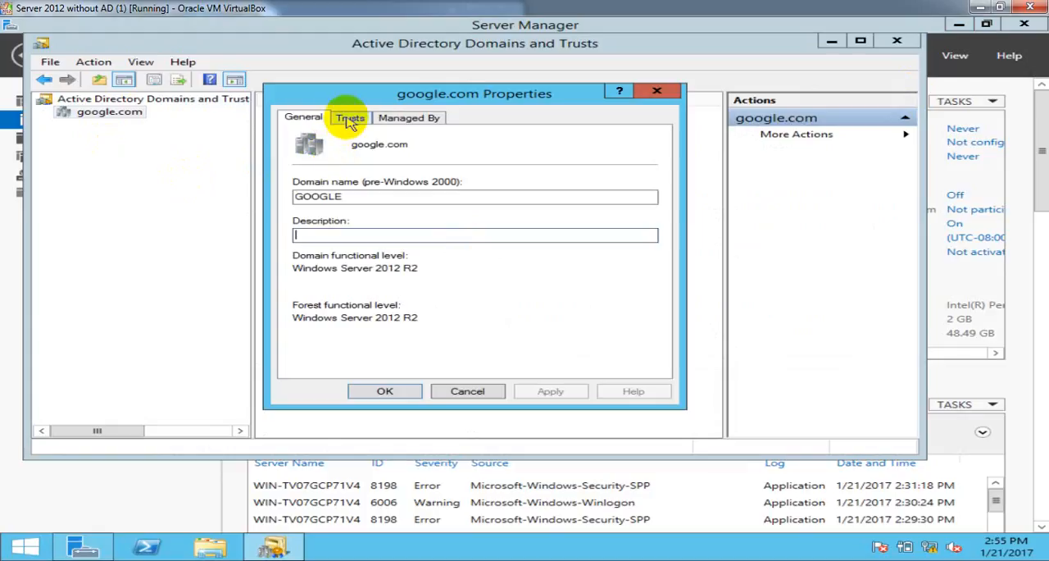
left_click(350, 119)
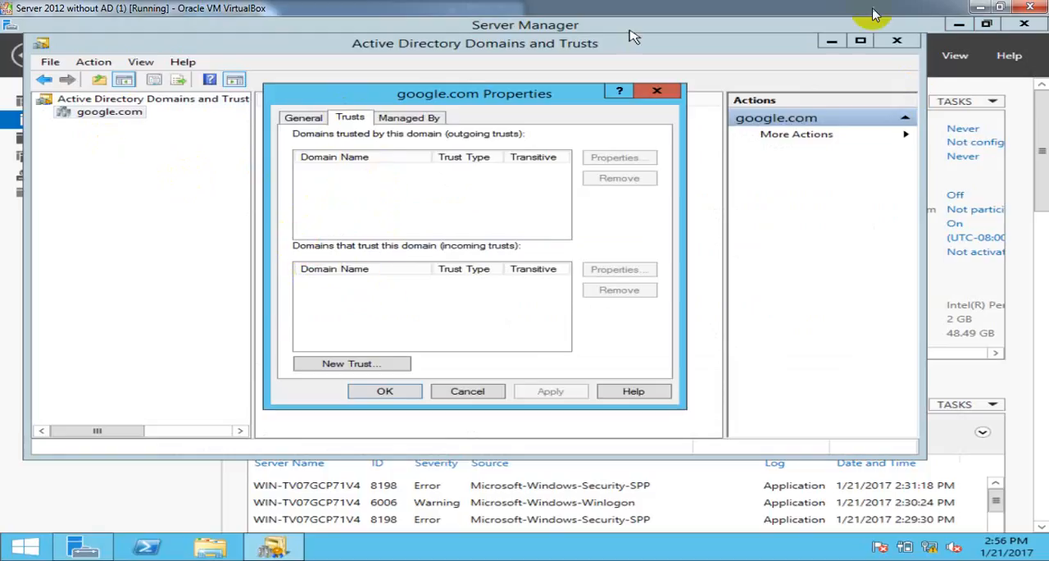
- Switch to the Server 2012 with AD machine, maximise it and open Active Directory Domains and Trusts
left_click(1000, 6)
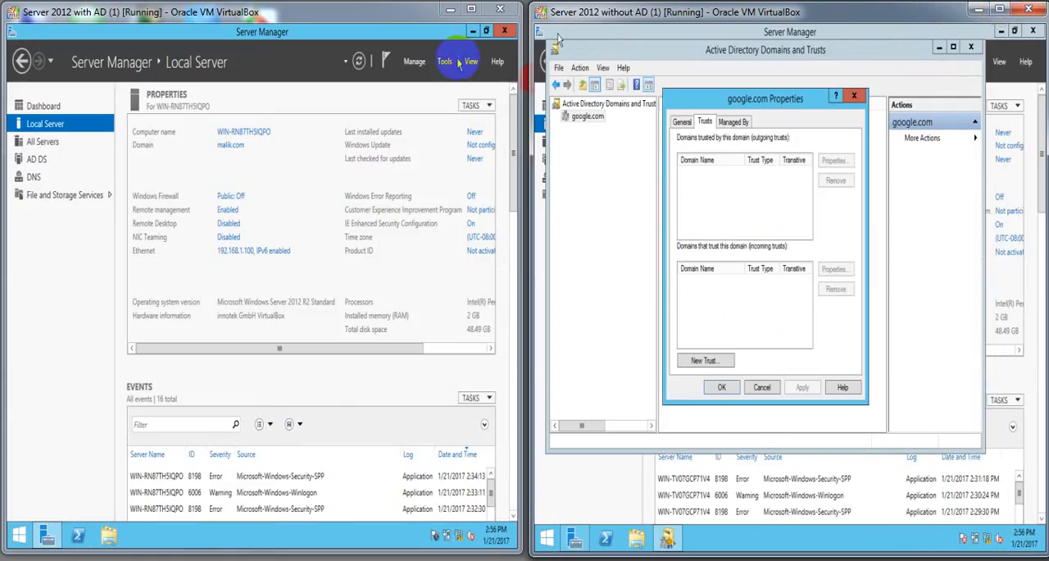
left_click(471, 9)
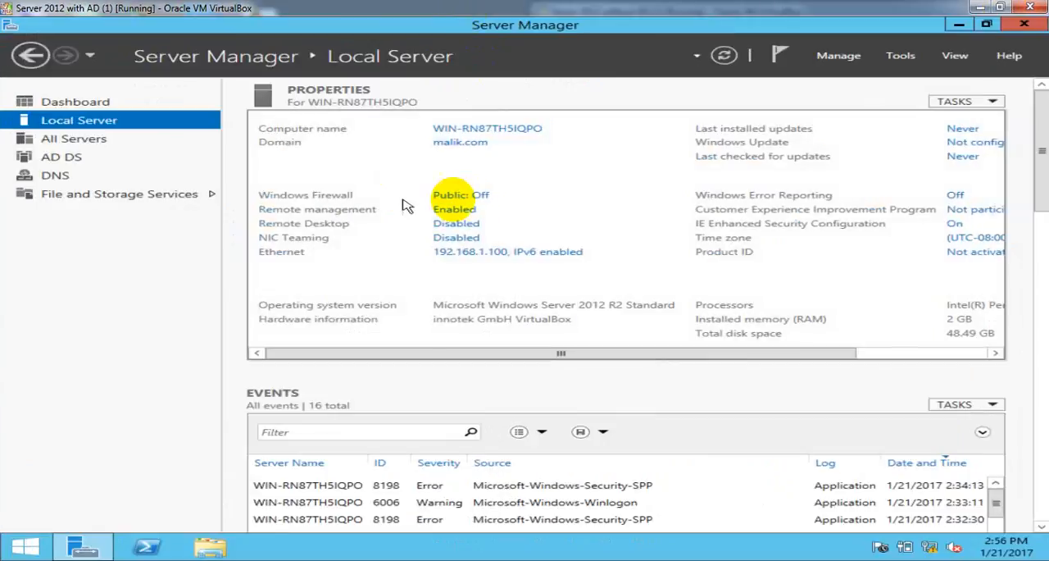
left_click(902, 57)
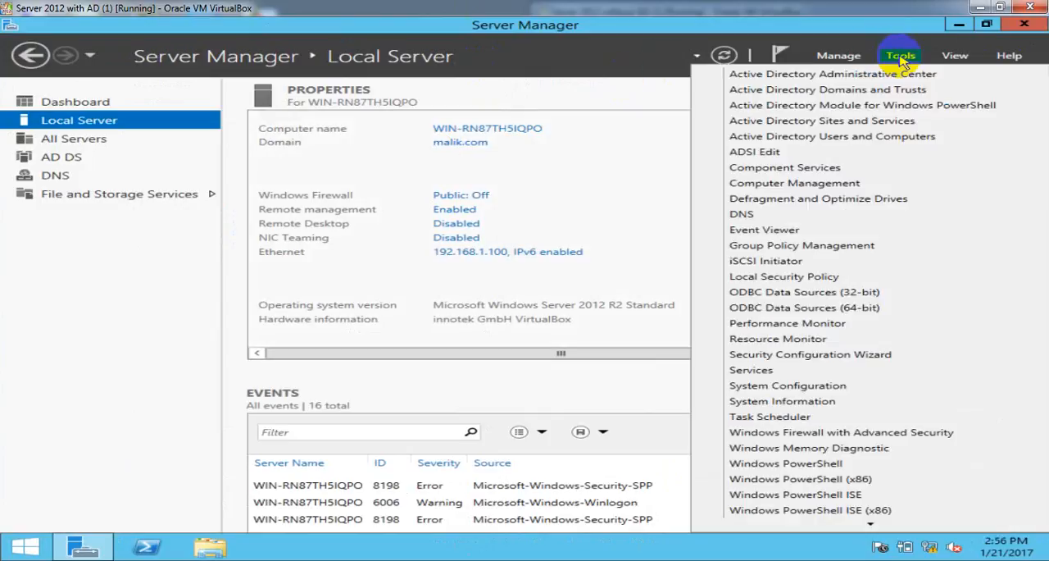
left_click(860, 92)
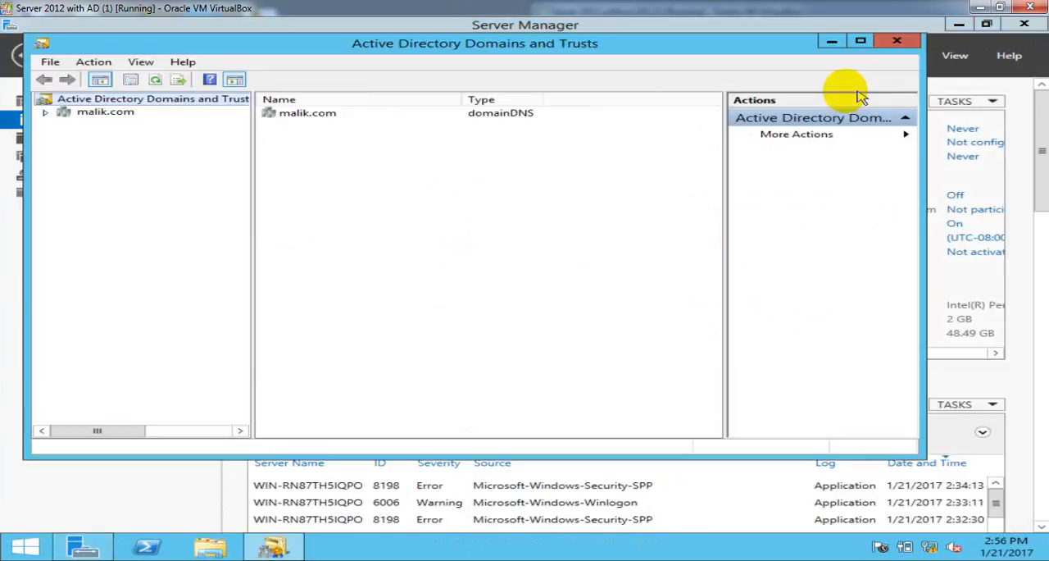
- Open the properties of the malik.com domain and show its trusts
left_click(85, 115)
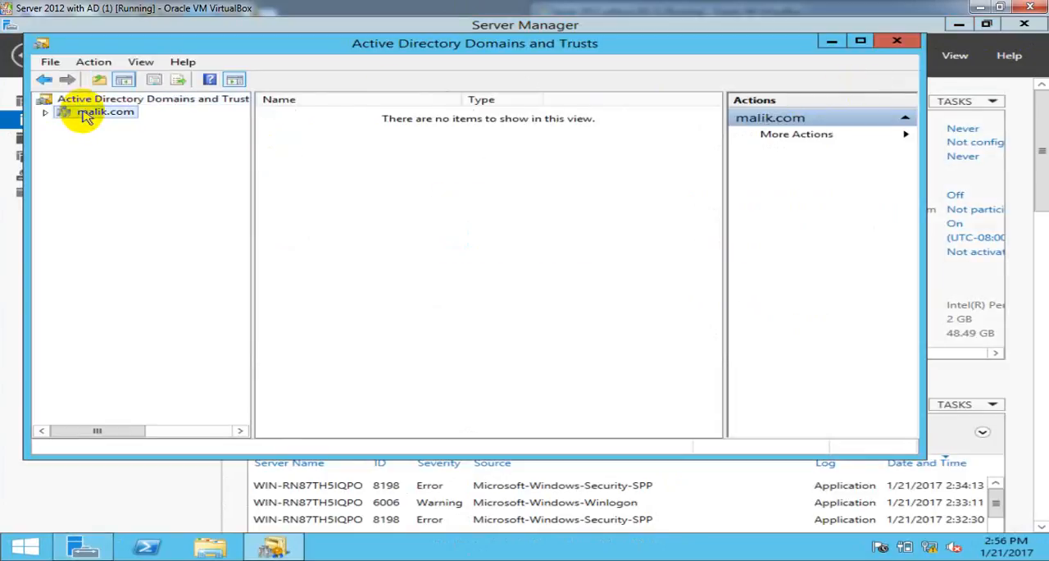
right_click(85, 115)
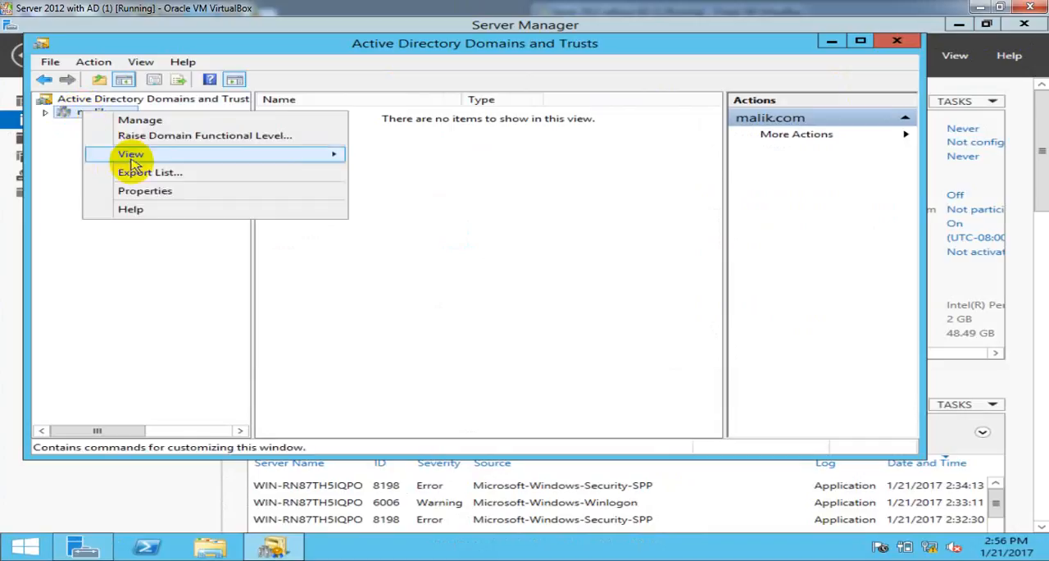
left_click(145, 192)
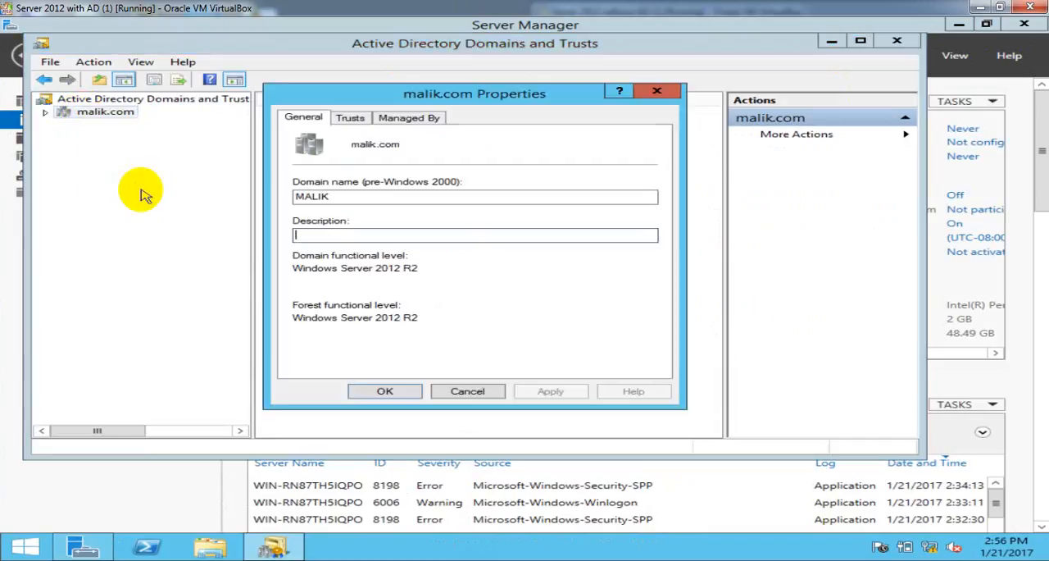
left_click(355, 120)
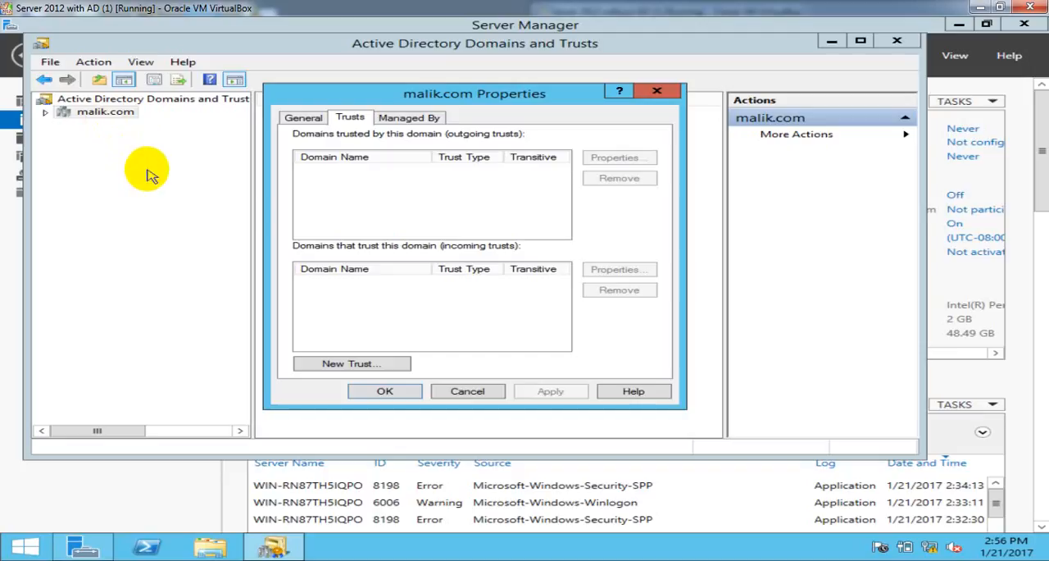
- Start a new trust from malik.com to google.com and choose Forest trust as the trust type
left_click(390, 366)
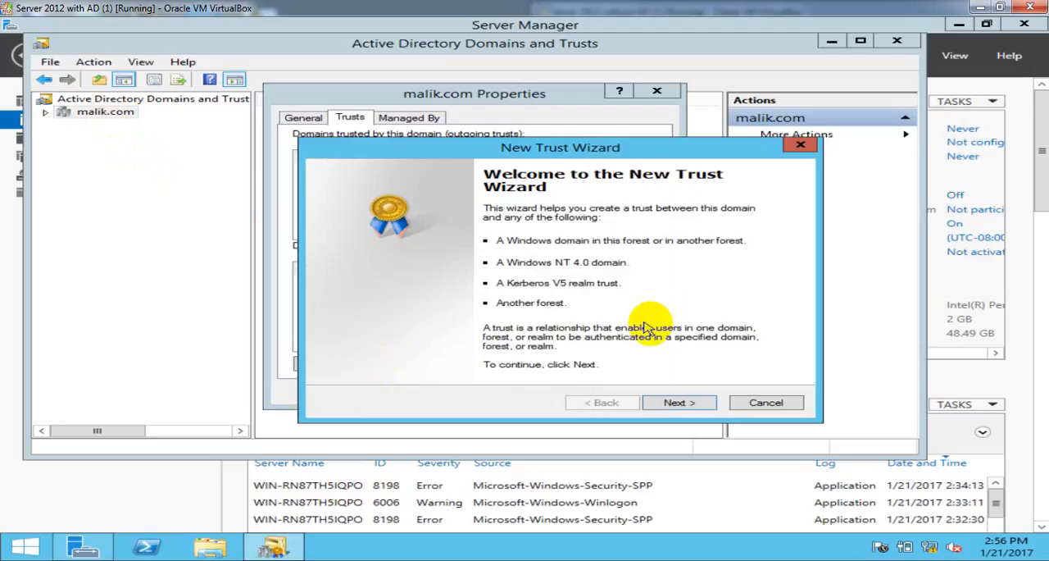
left_click(695, 403)
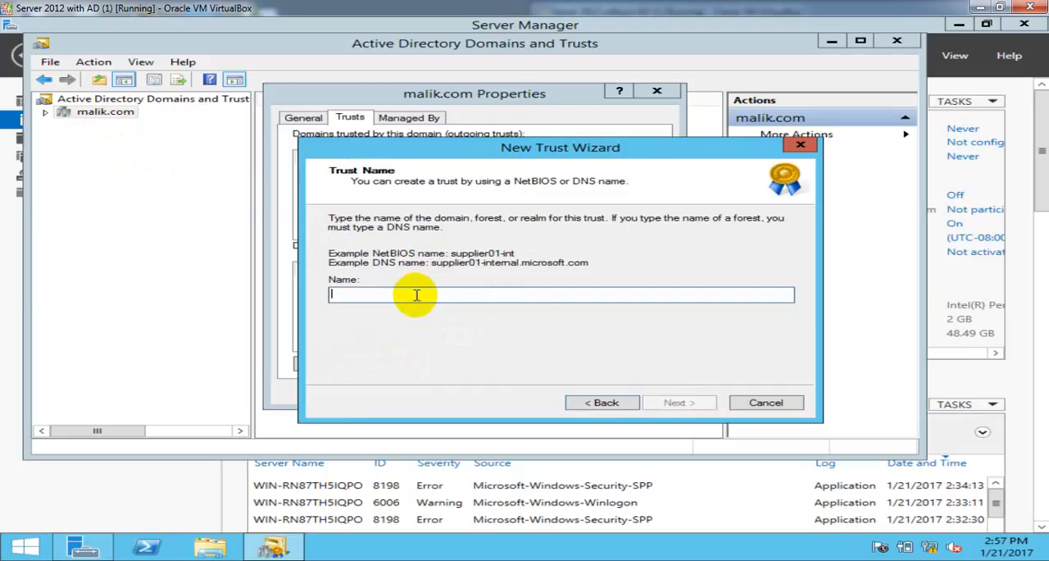
type("google.com")
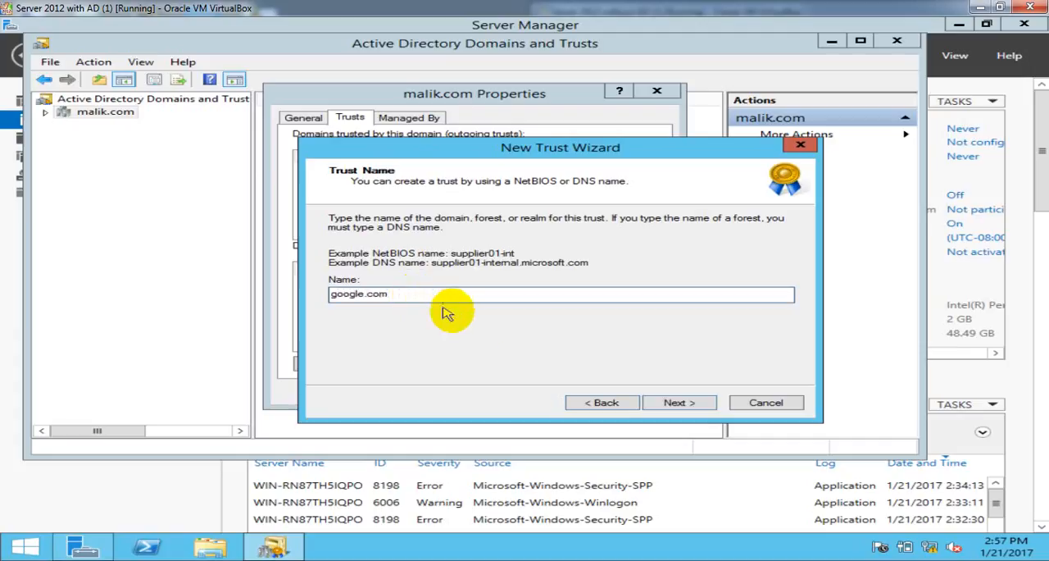
left_click(653, 404)
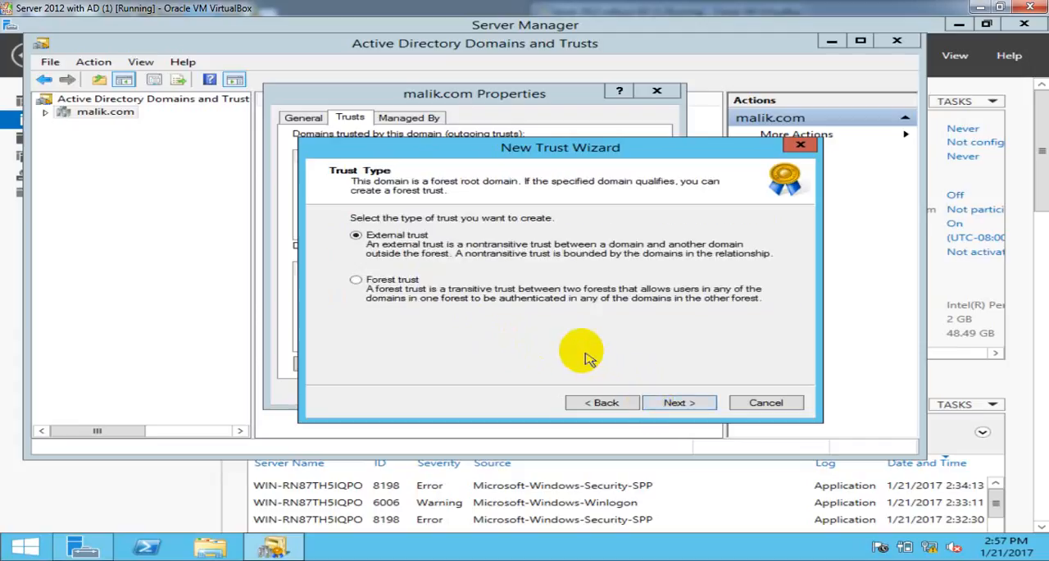
left_click(382, 289)
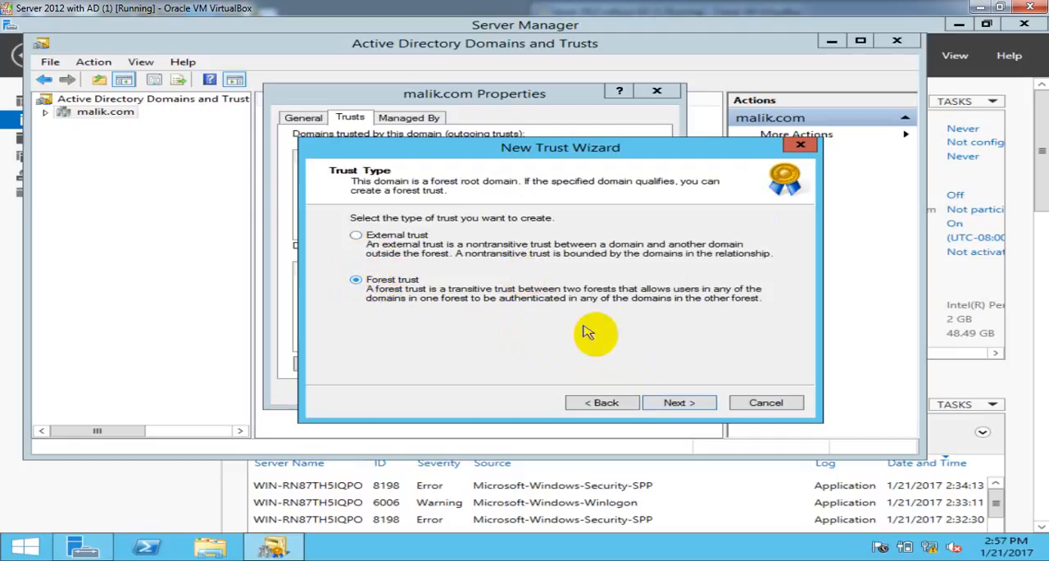
left_click(681, 403)
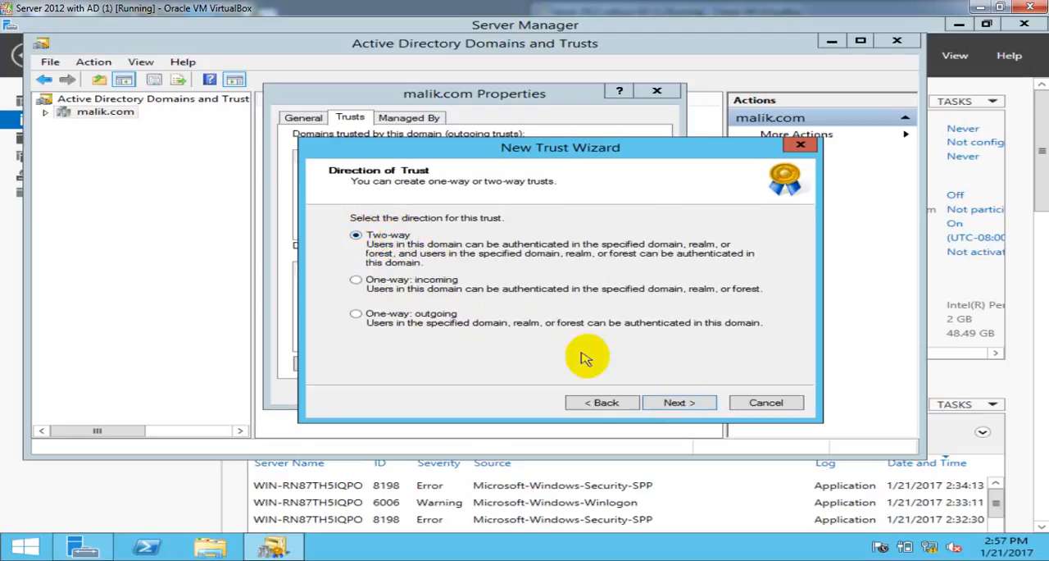
- Keep the trust direction Two-way and create the trust for both this domain and the specified domain
left_click(658, 402)
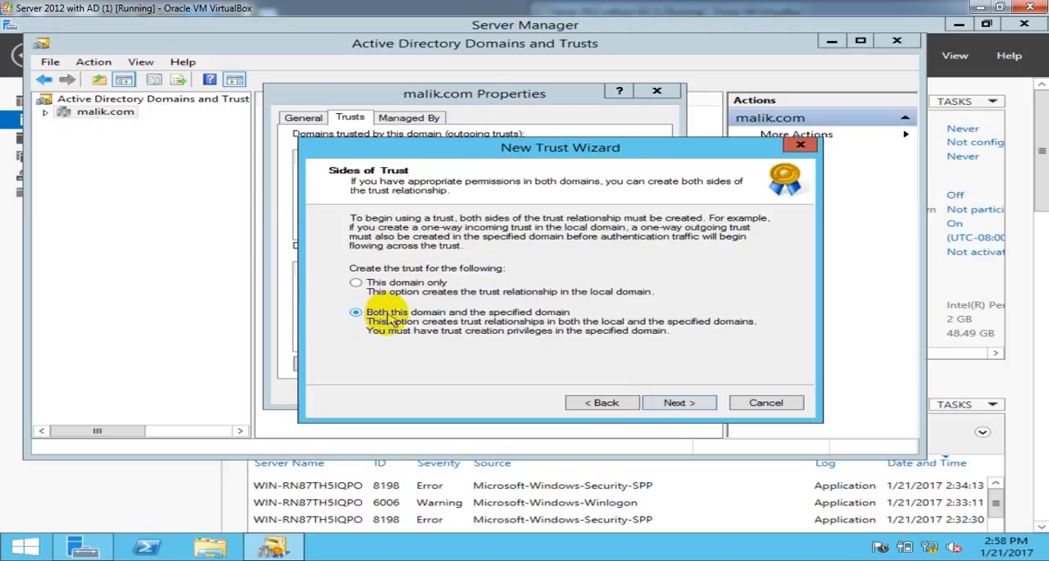
left_click(407, 287)
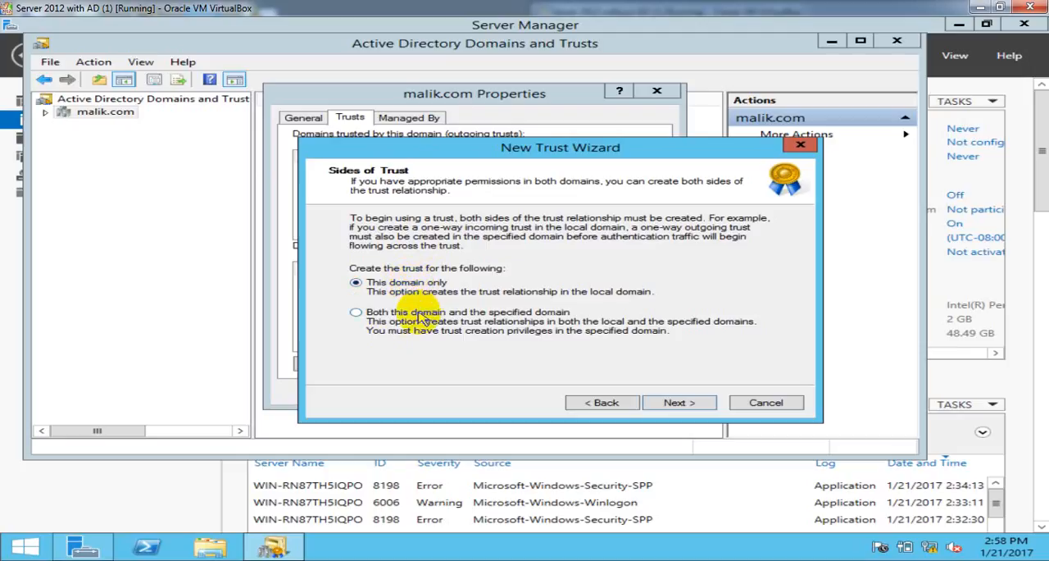
left_click(420, 315)
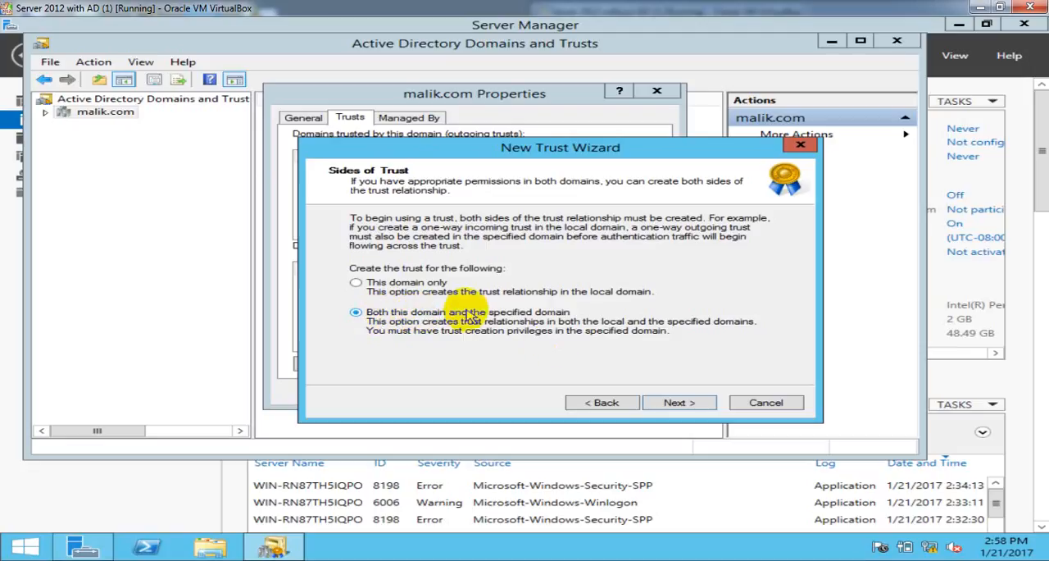
left_click(677, 403)
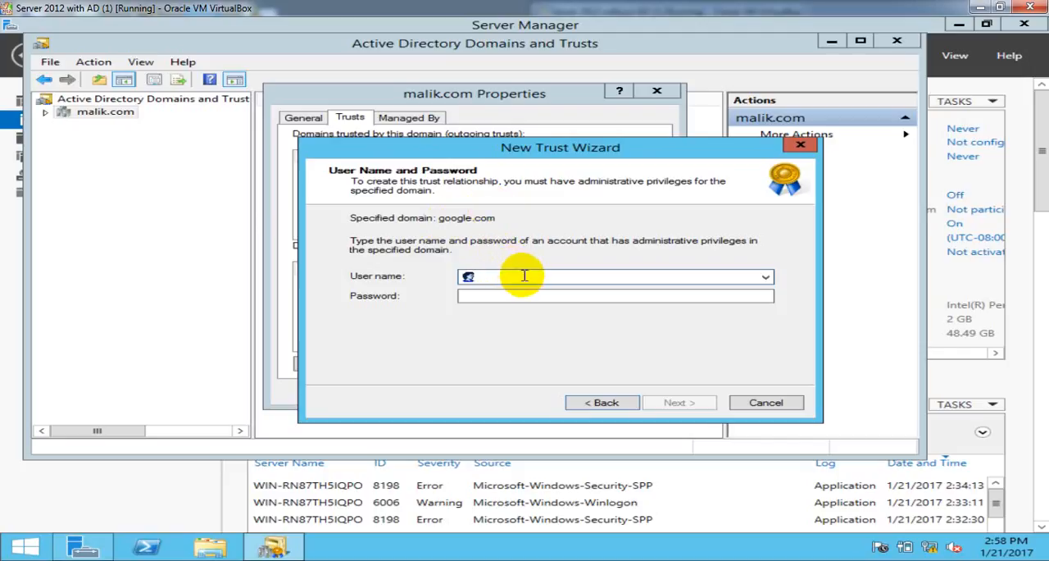
- Enter the administrator user name and account password for google.com, and keep forest-wide authentication for both the local and specified forests
type("administrator")
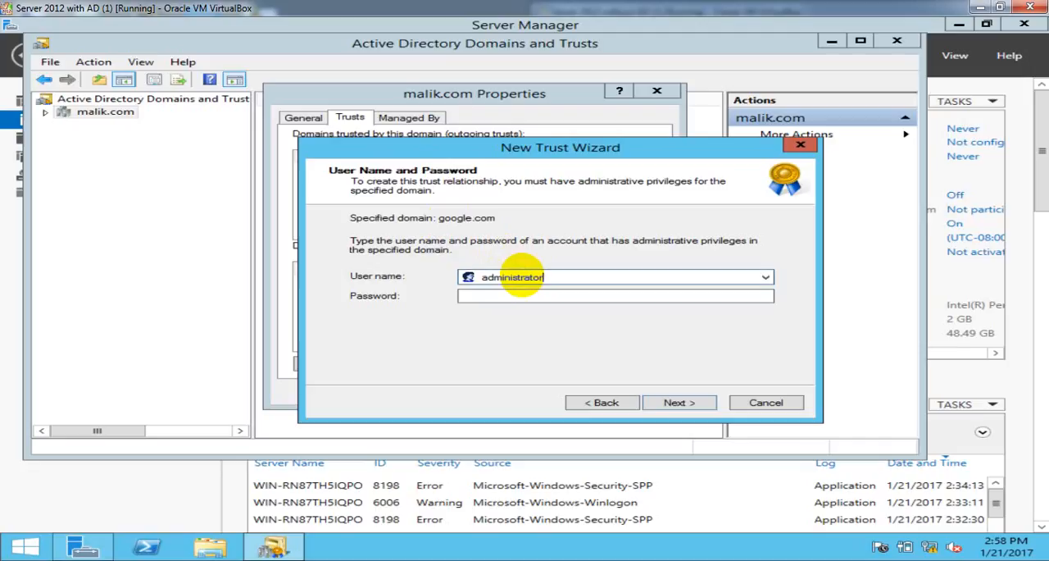
key("Tab")
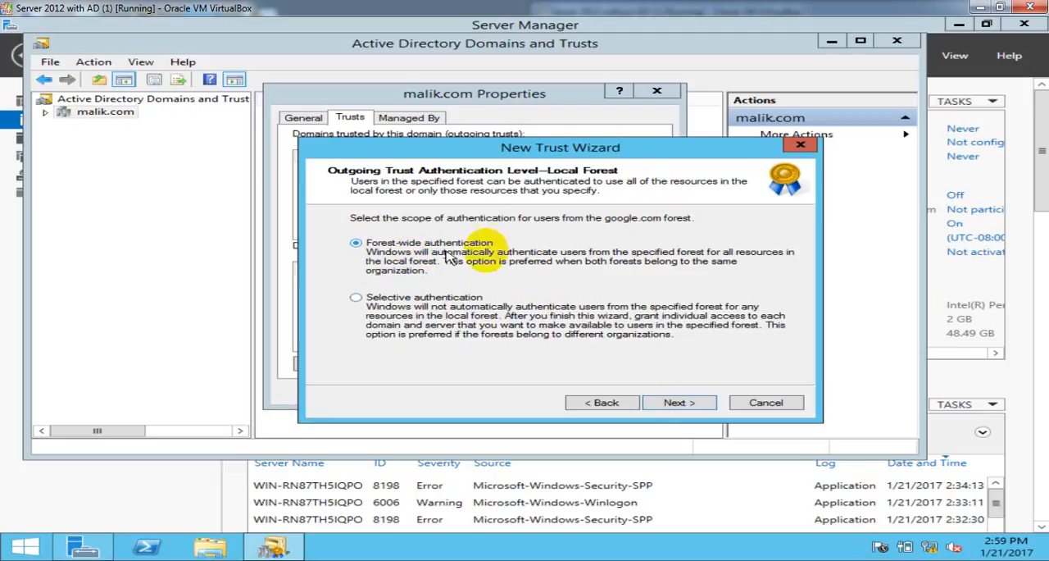
left_click(668, 404)
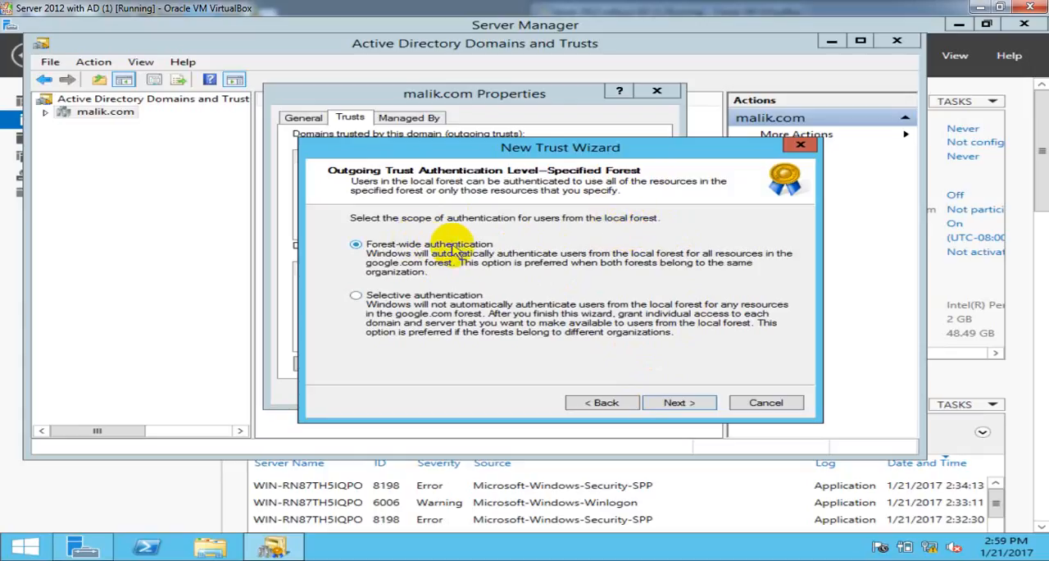
left_click(703, 411)
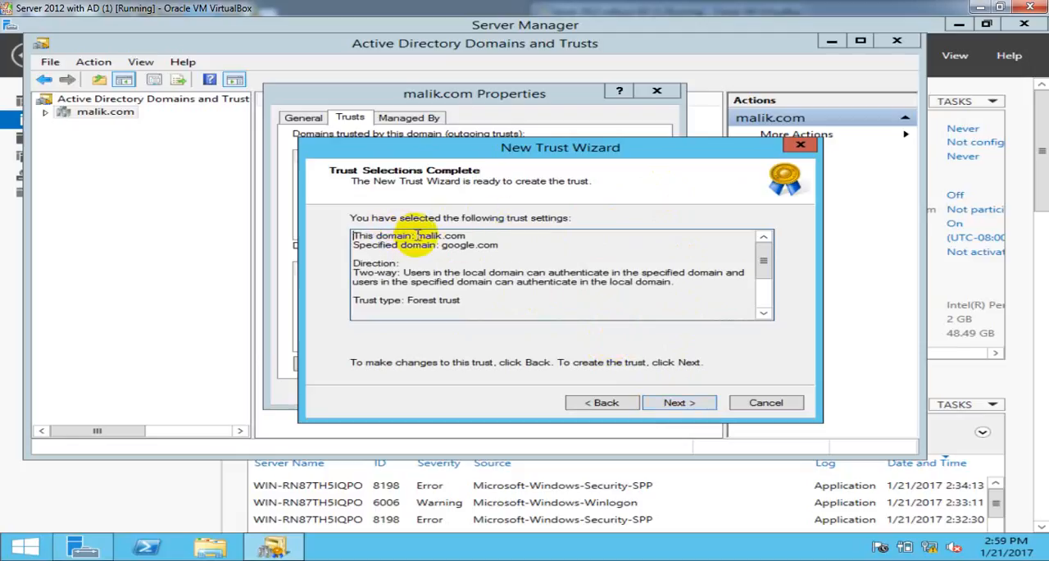
- Review the domains, direction and type in the trust settings summary and create the trust
mouse_move(417, 236)
left_mouse_down()
mouse_move(502, 244)
mouse_move(434, 245)
left_mouse_up()
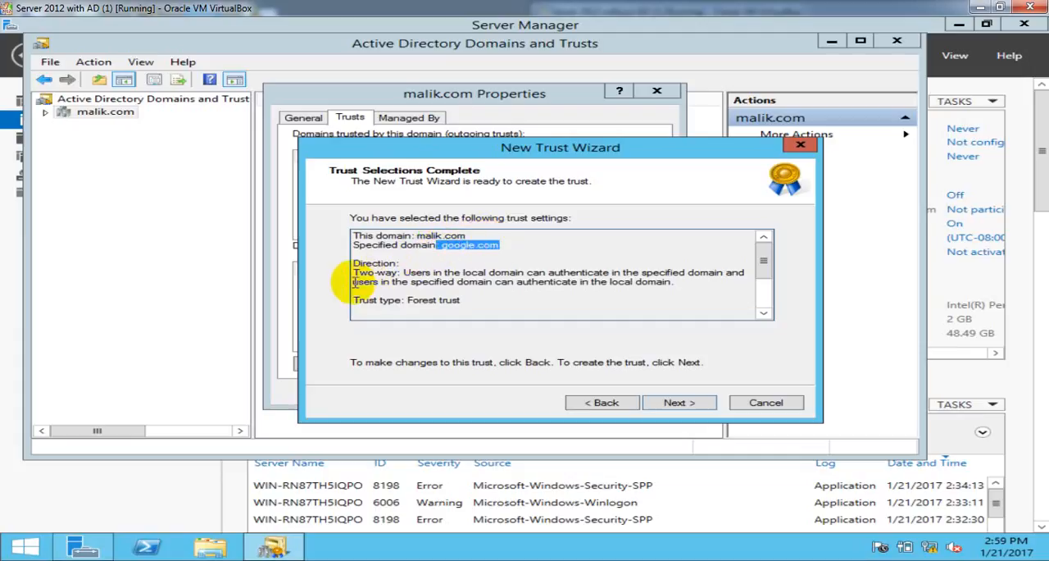
left_click_drag(355, 265, 381, 269)
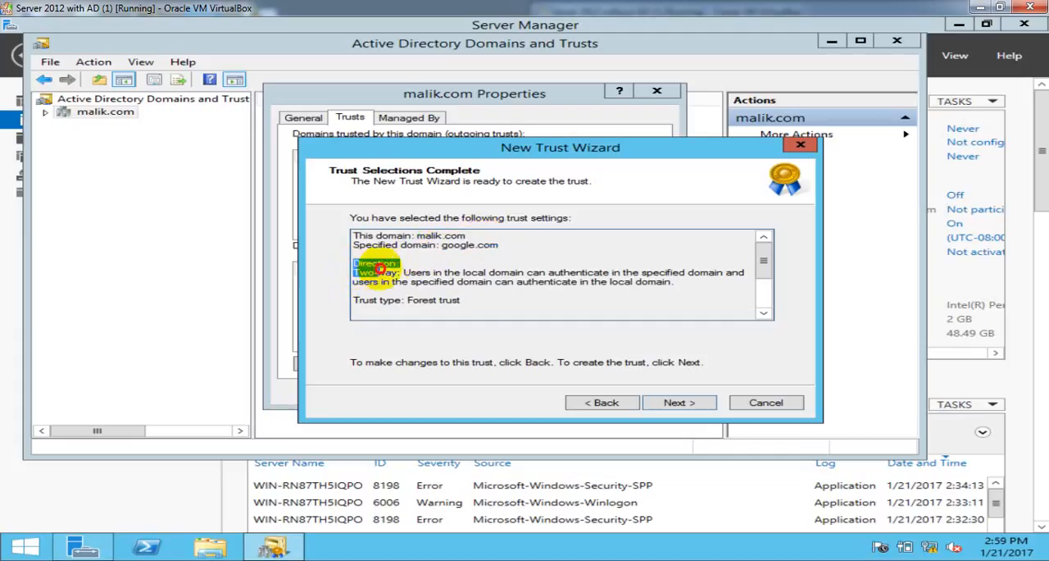
left_click_drag(407, 301, 460, 302)
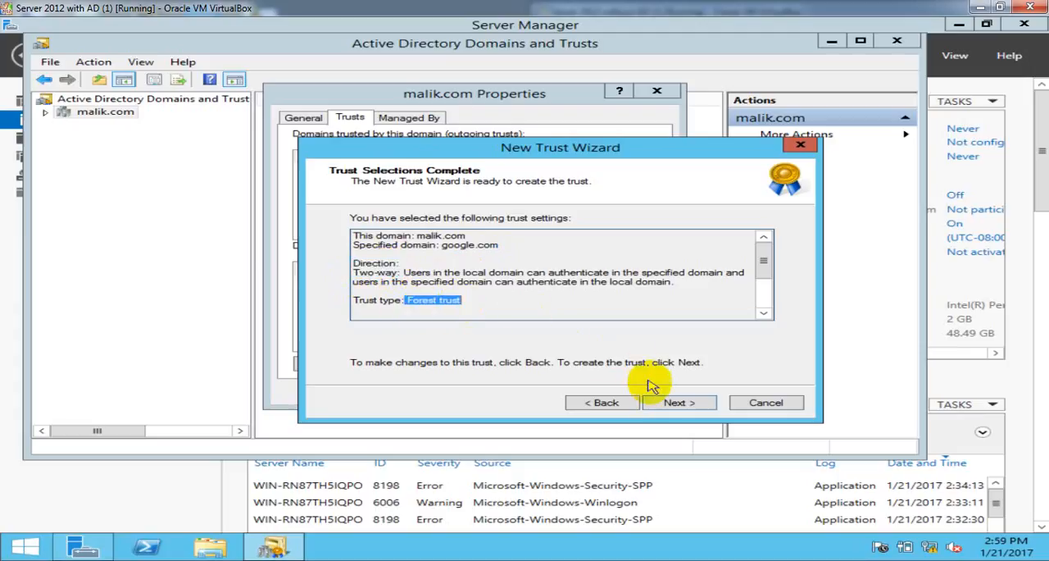
left_click(666, 406)
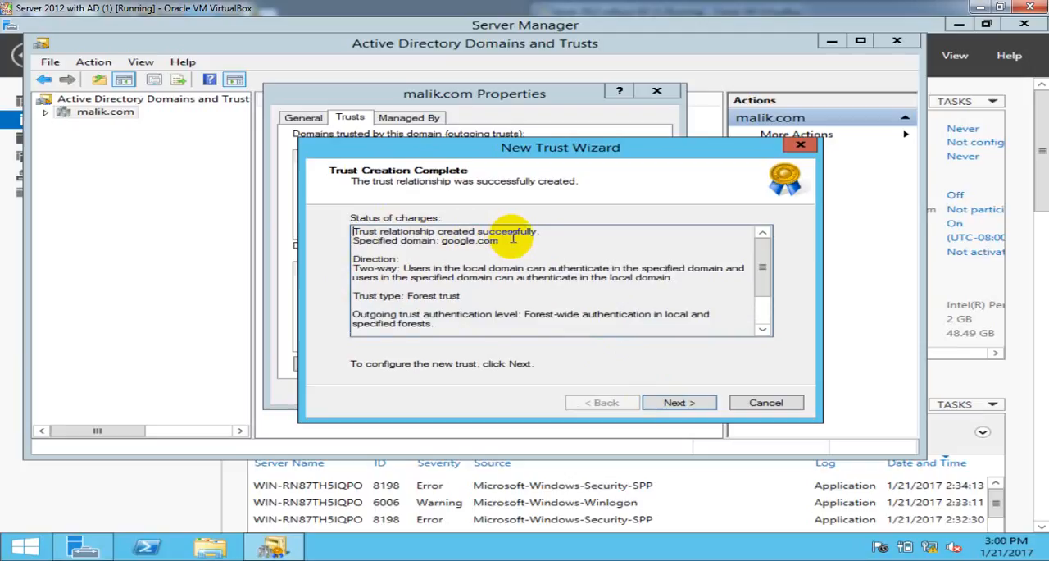
- Confirm both the outgoing and the incoming trust and finish the New Trust Wizard
left_click(679, 402)
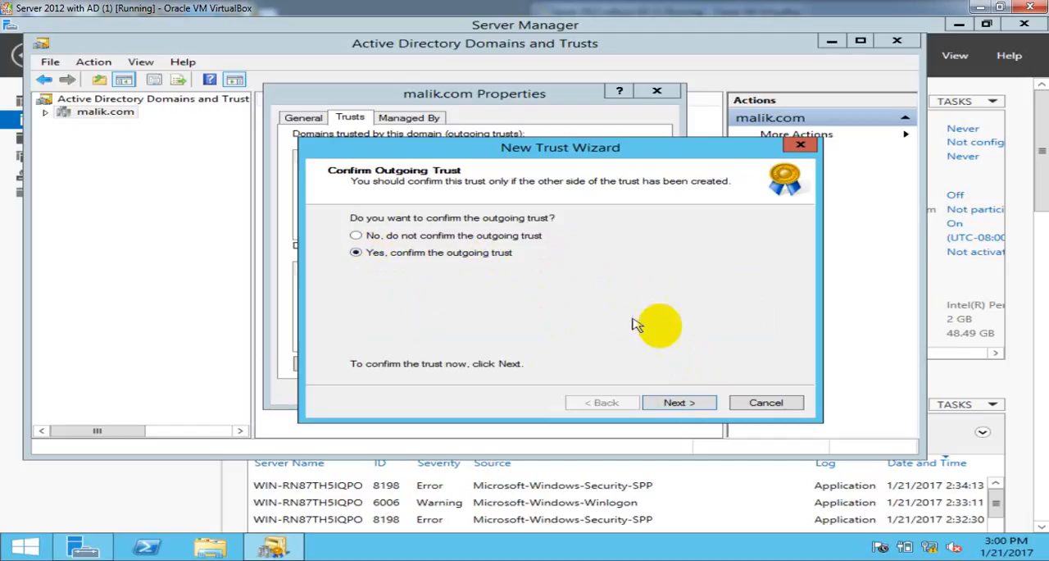
left_click(683, 403)
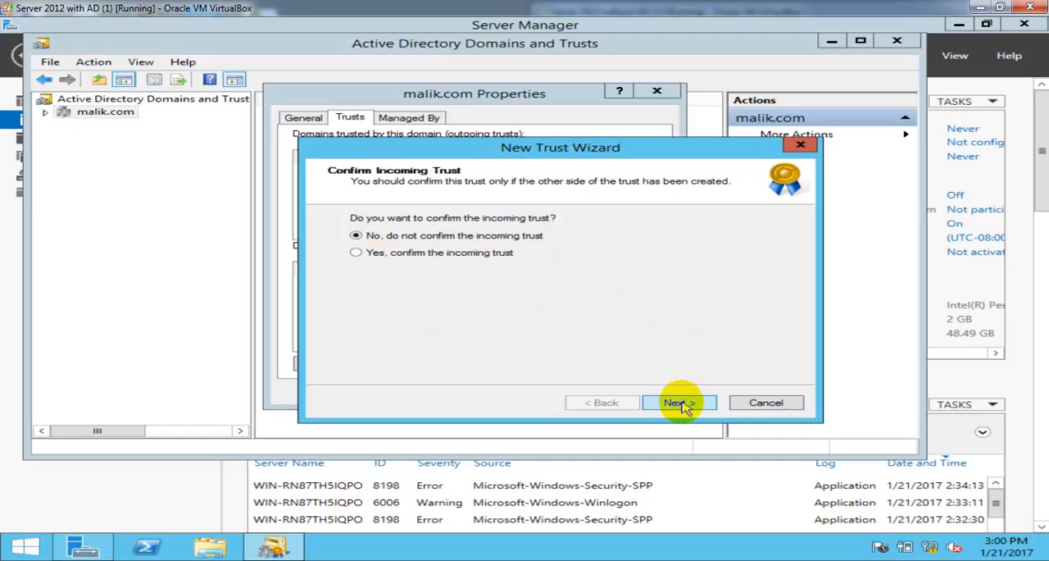
left_click(375, 254)
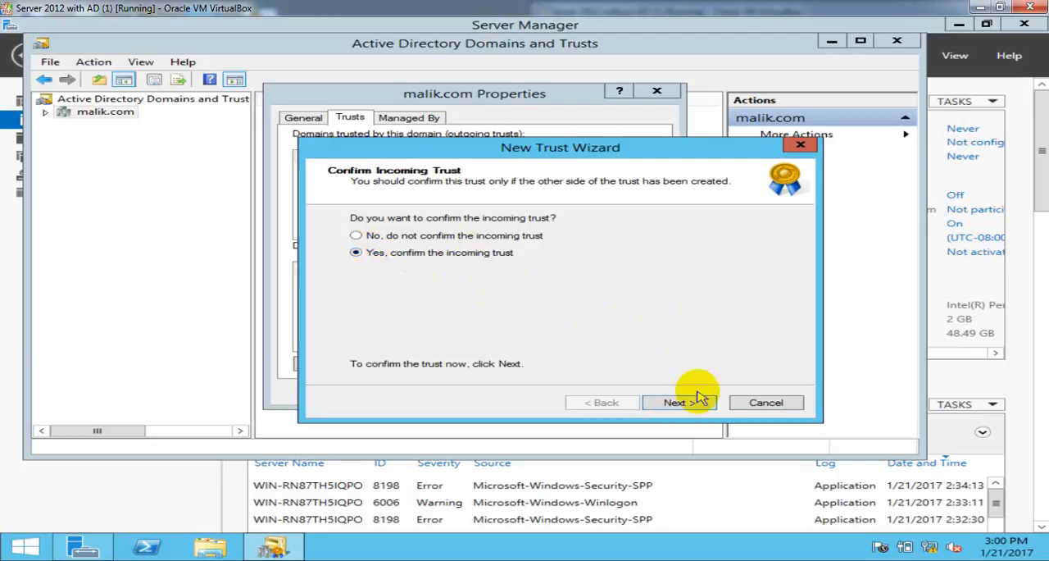
left_click(676, 402)
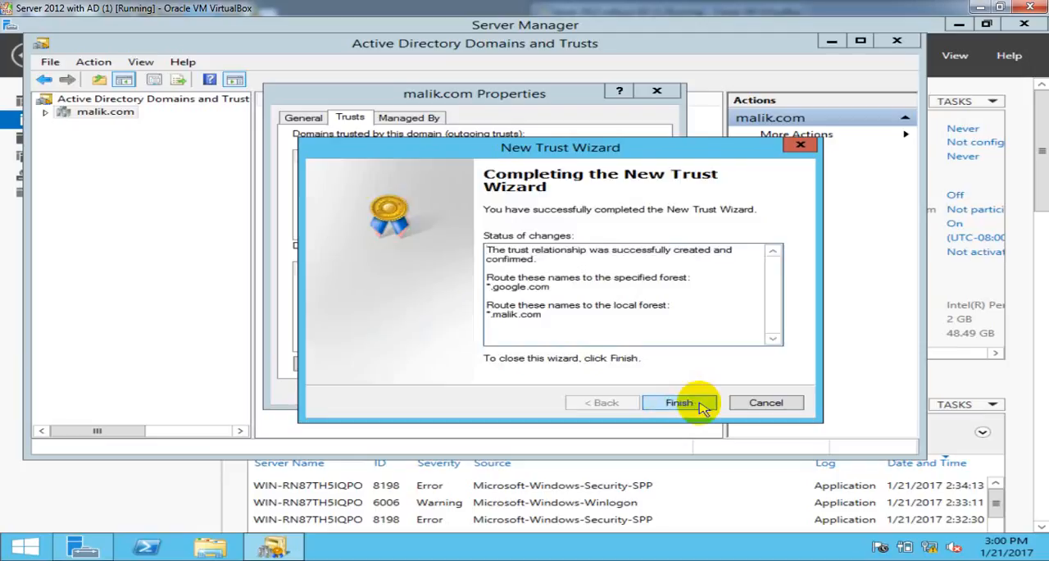
left_click(680, 403)
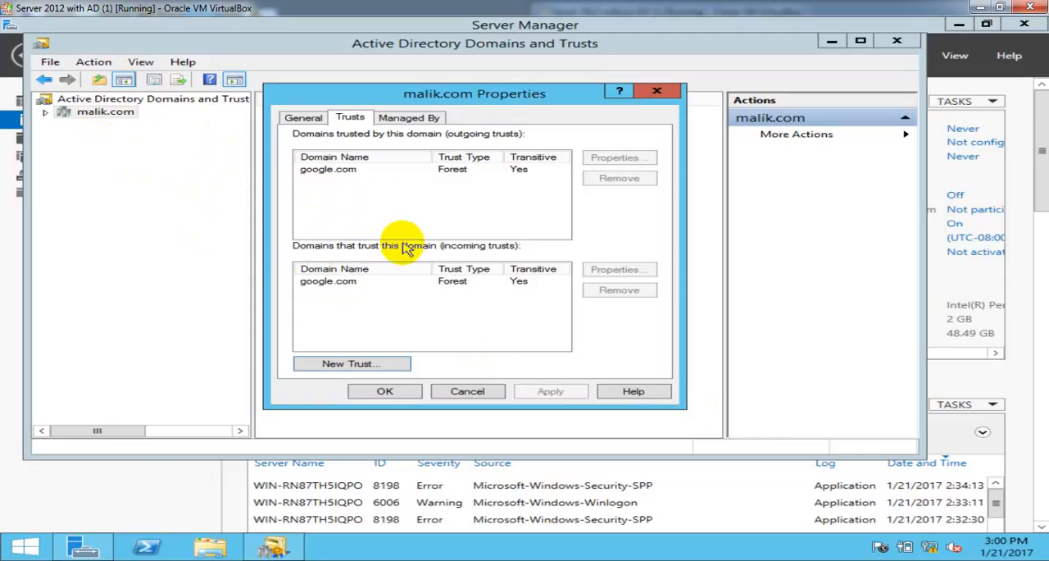
- Accept and close the malik.com properties, close the Active Directory Domains and Trusts console, and refresh the server overview
left_click(385, 391)
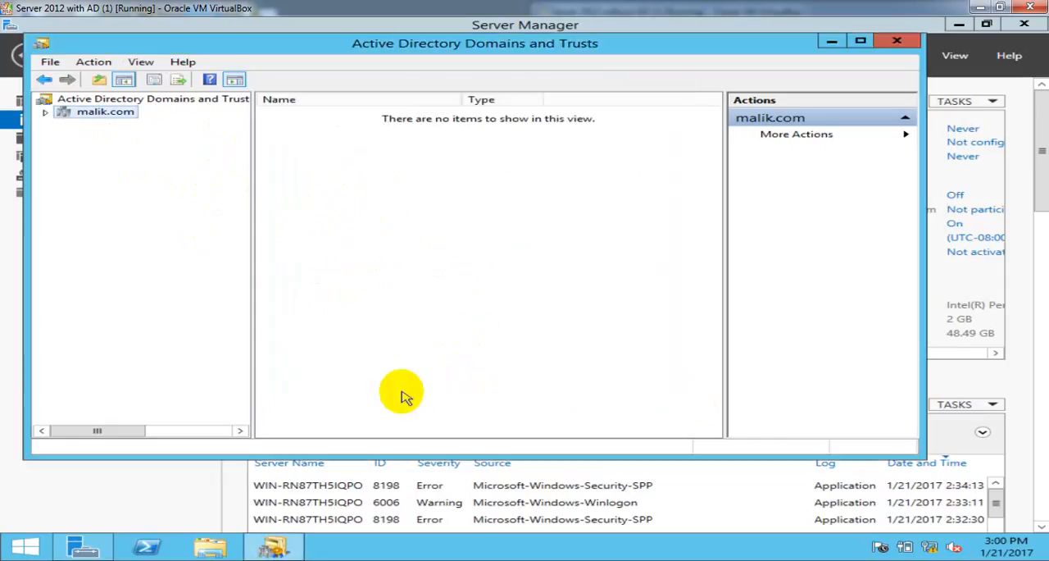
left_click(899, 40)
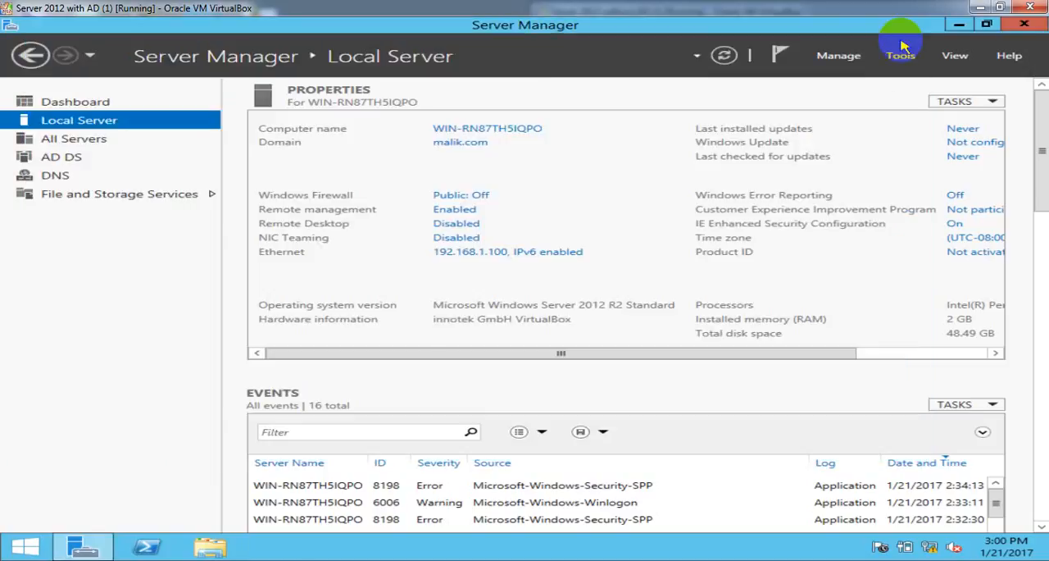
left_click(725, 55)
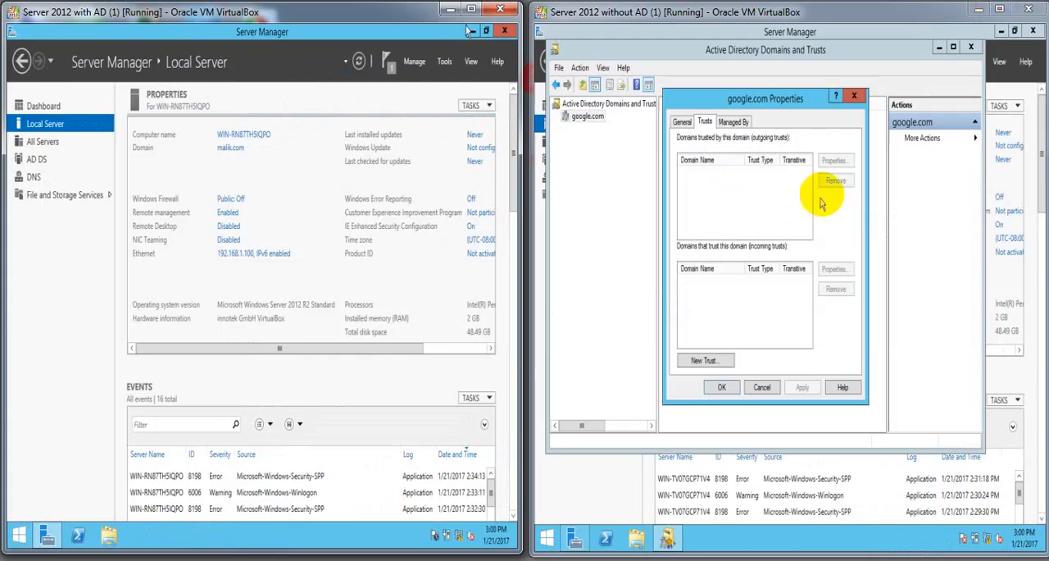
- On the google.com server, reopen the domain's properties to check its outgoing and incoming trusts, and close the Domains and Trusts console
left_click(999, 8)
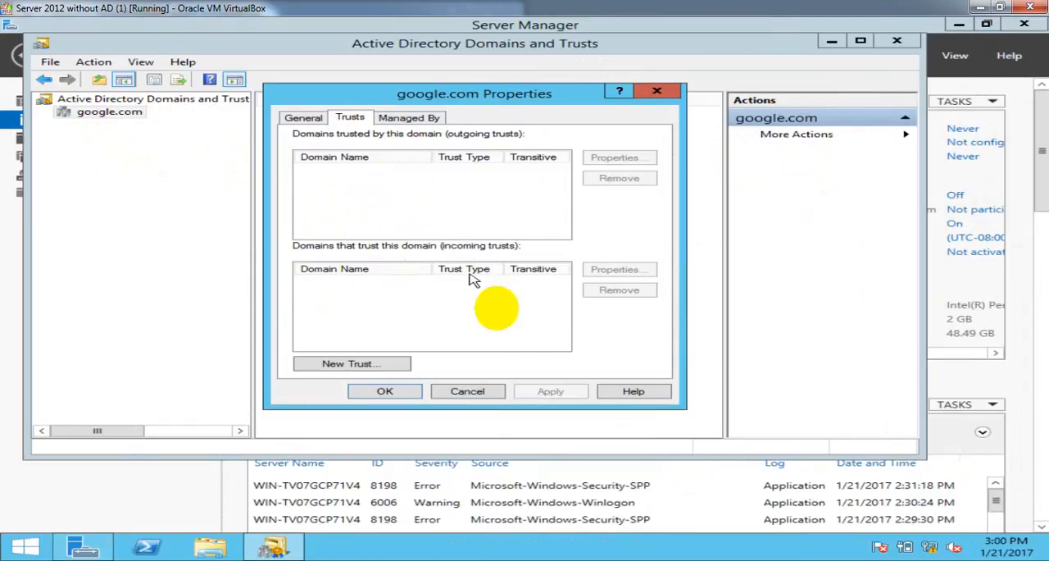
left_click(471, 392)
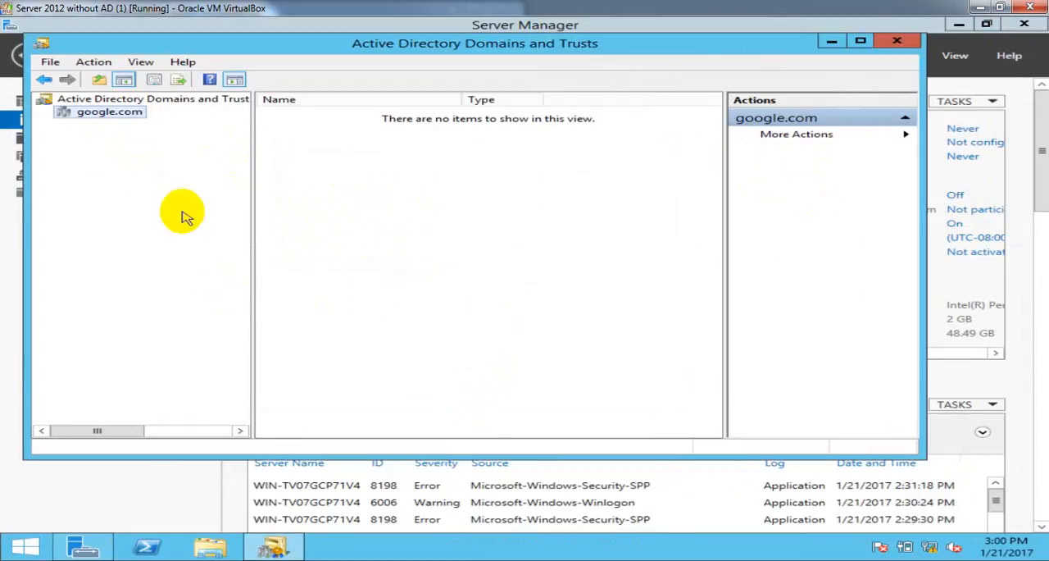
right_click(107, 115)
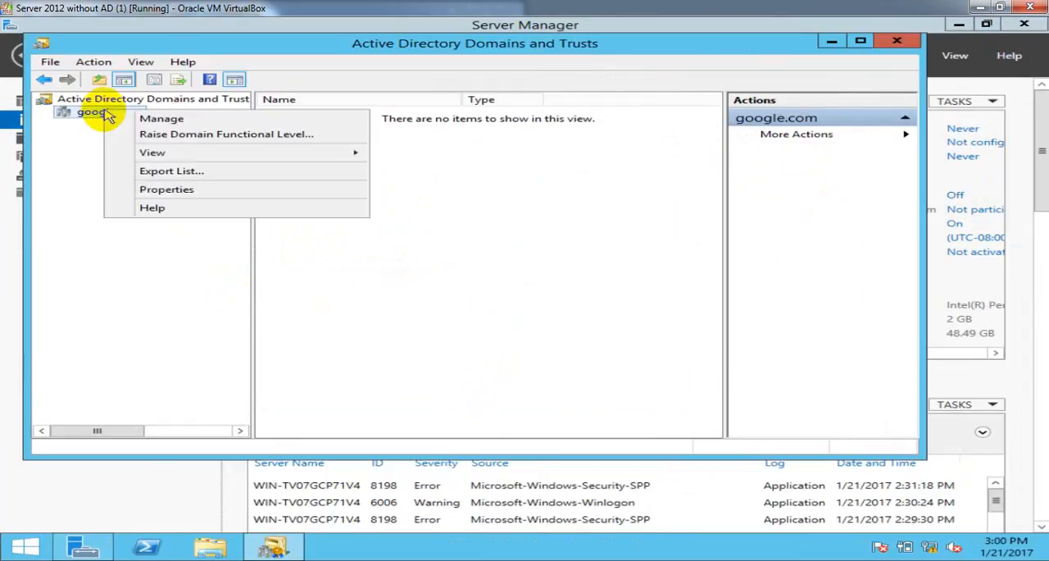
left_click(159, 188)
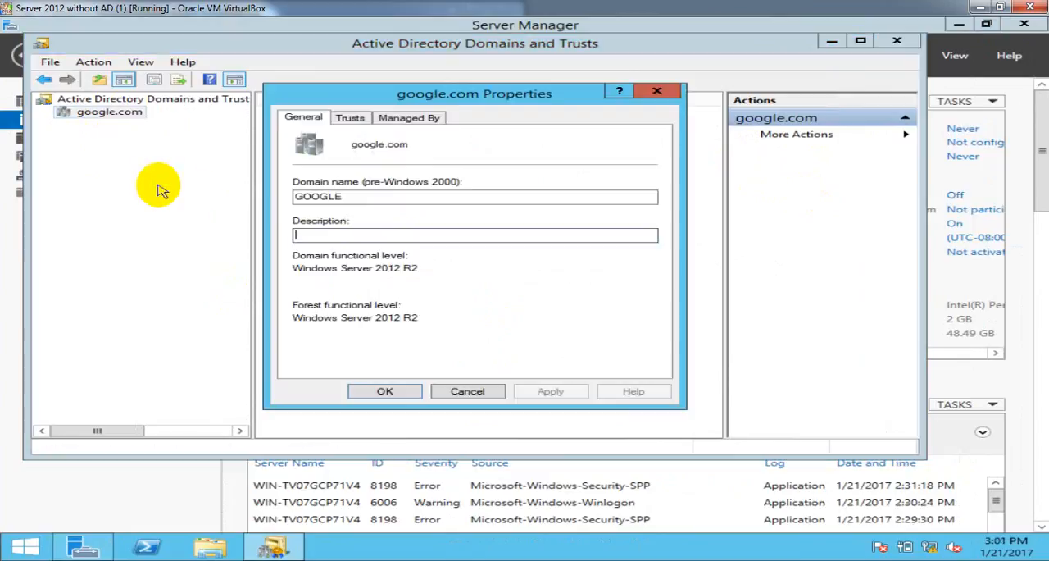
left_click(350, 119)
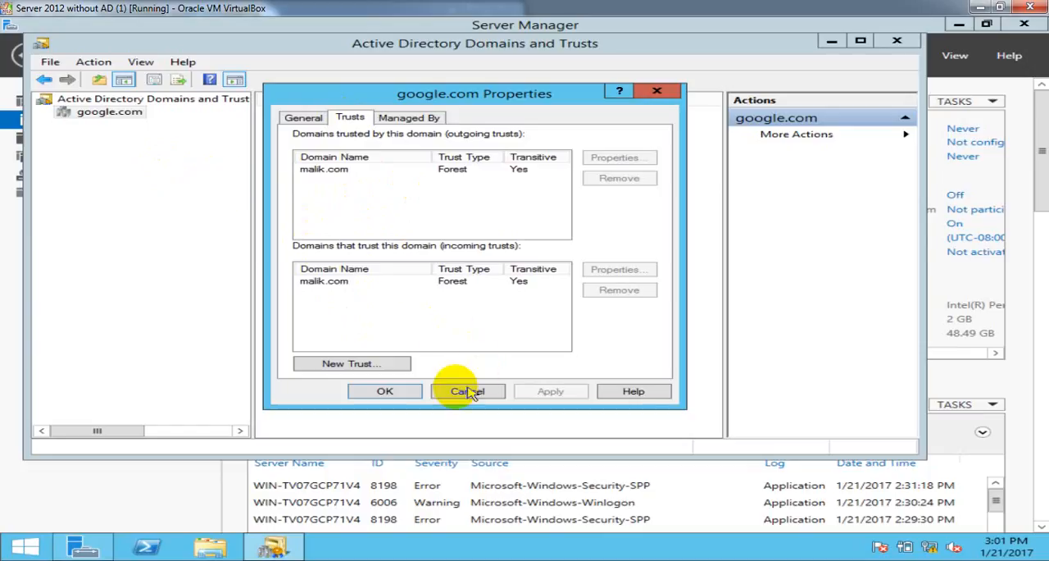
left_click(380, 390)
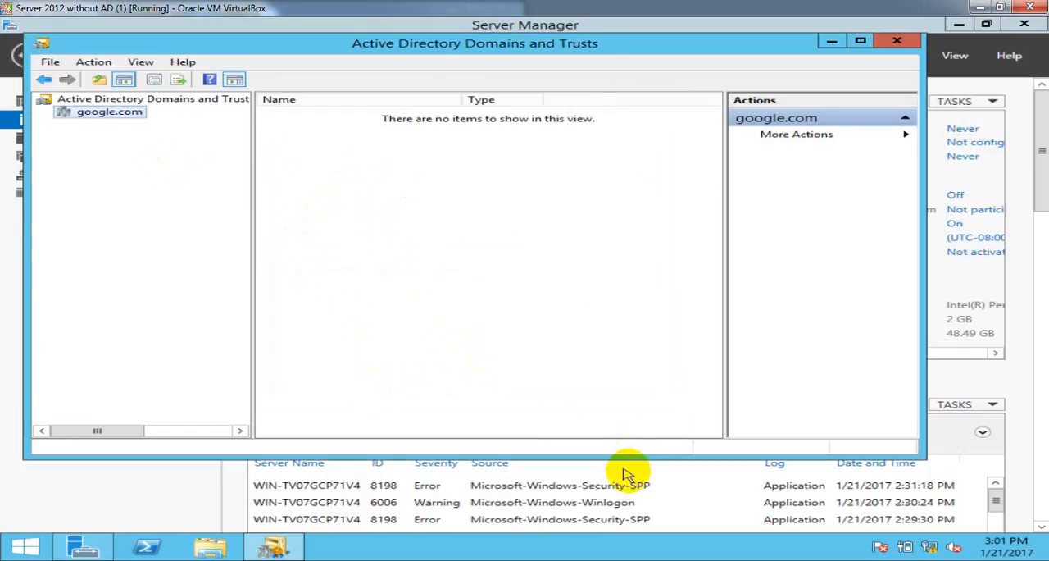
left_click(896, 46)
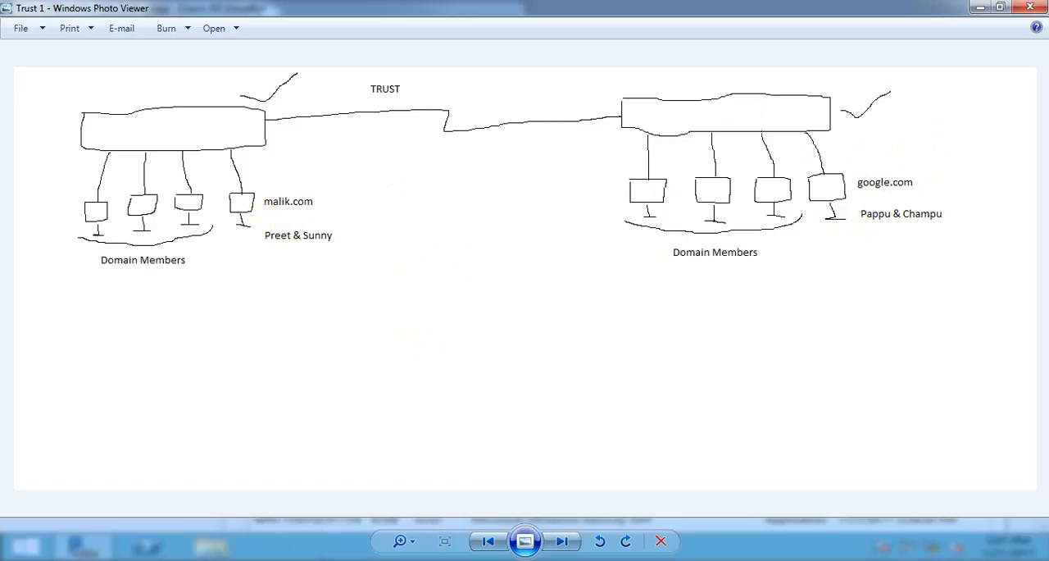
- Put away the trust diagram and open the Users container of google.com in Active Directory Users and Computers
left_click(980, 6)
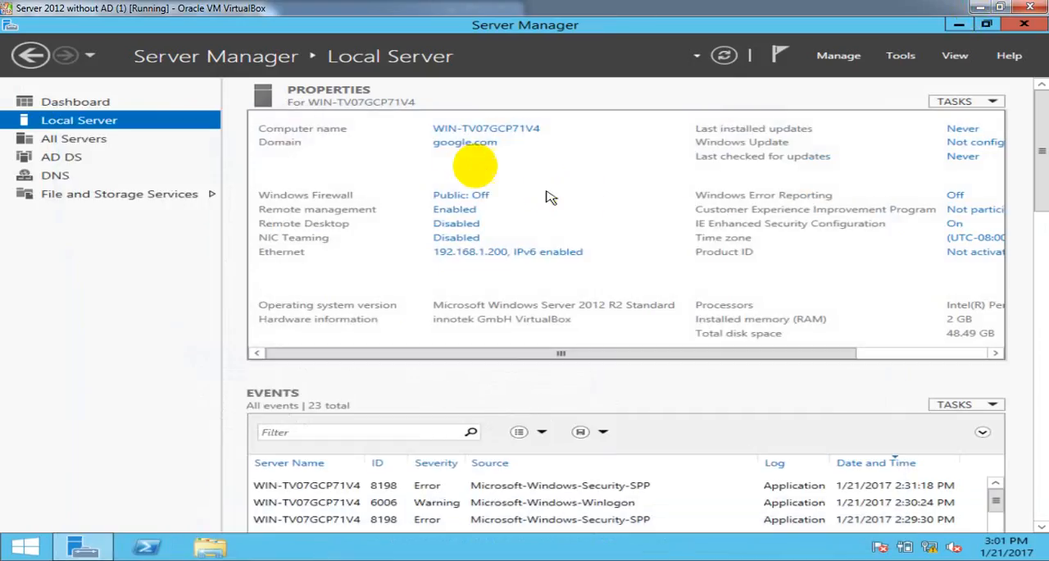
left_click(901, 55)
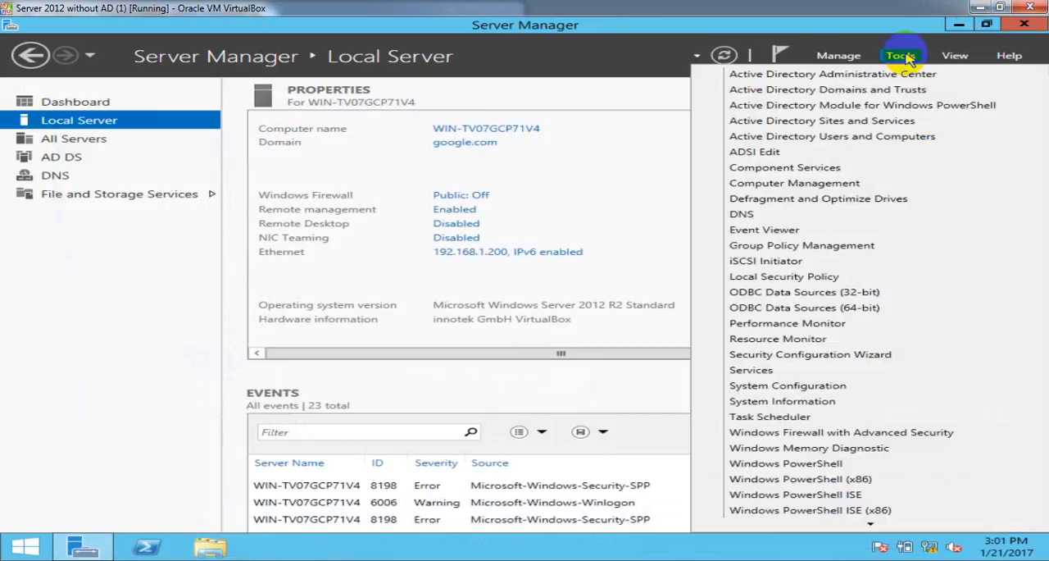
left_click(874, 141)
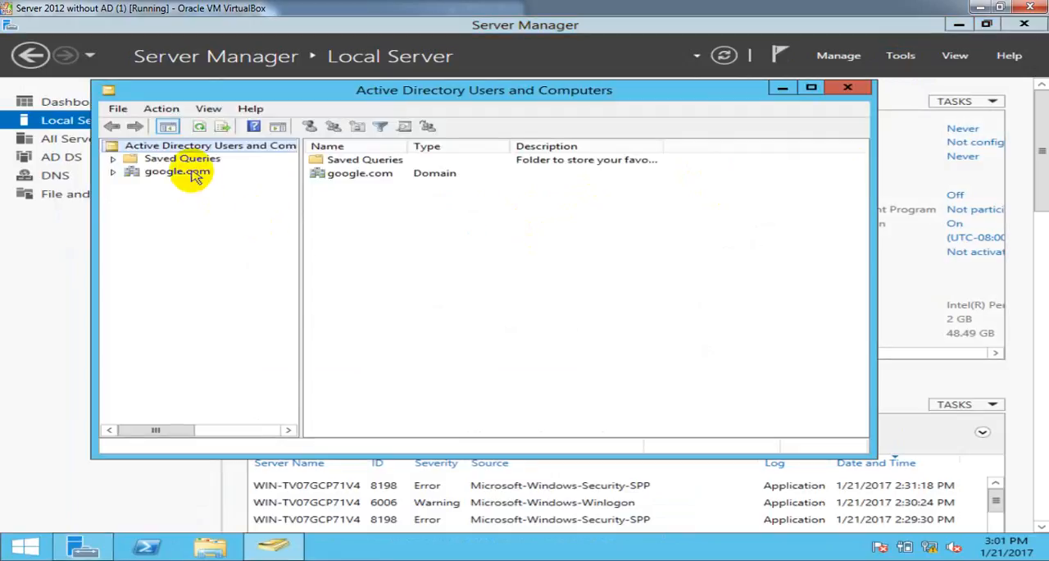
left_click(193, 174)
left_click(343, 229)
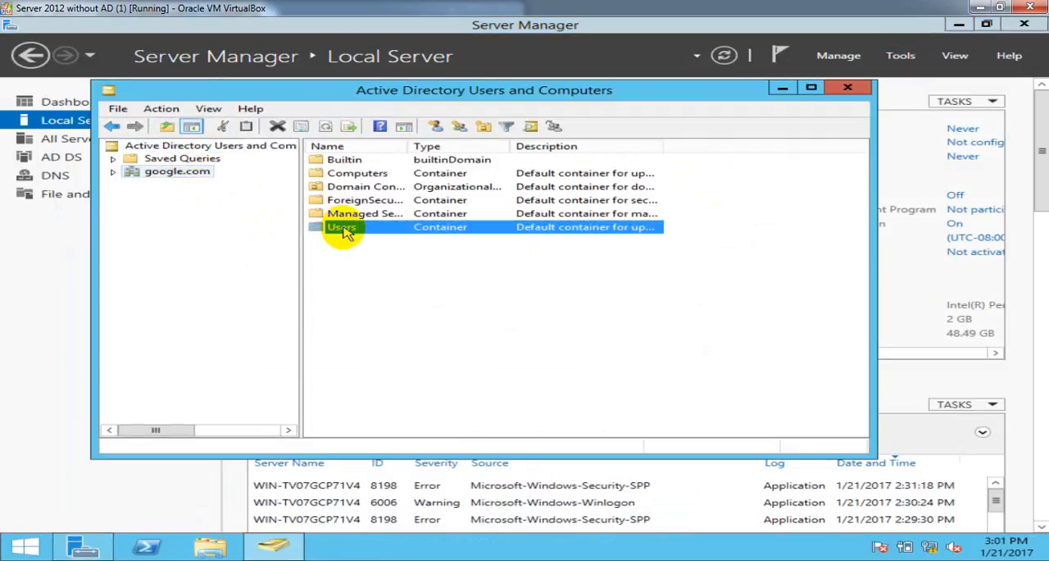
double_click(343, 229)
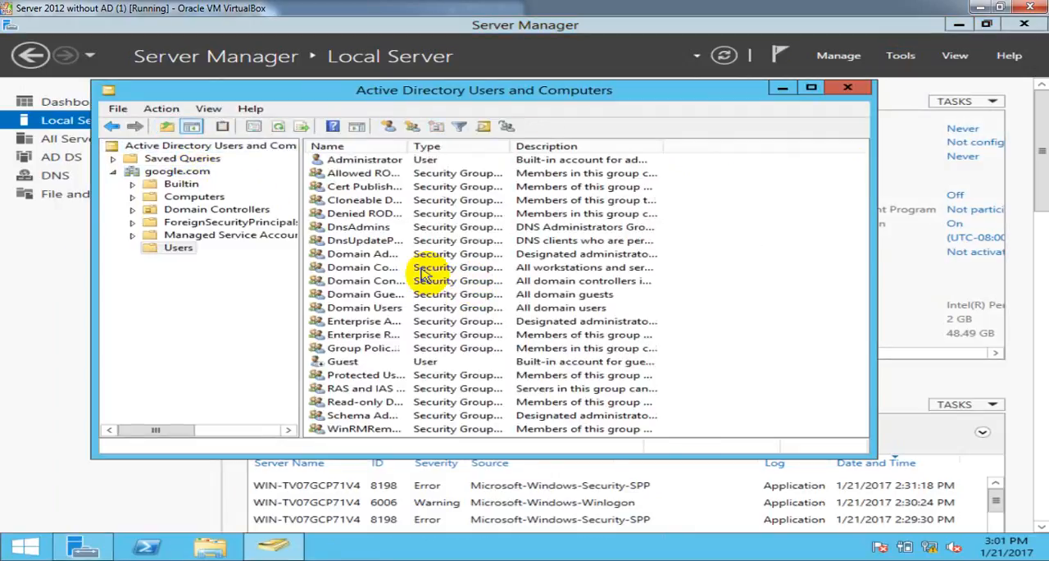
- Start a new user in google.com/Users, entering the person's first name and the same name as user logon name
right_click(716, 212)
mouse_move(763, 249)
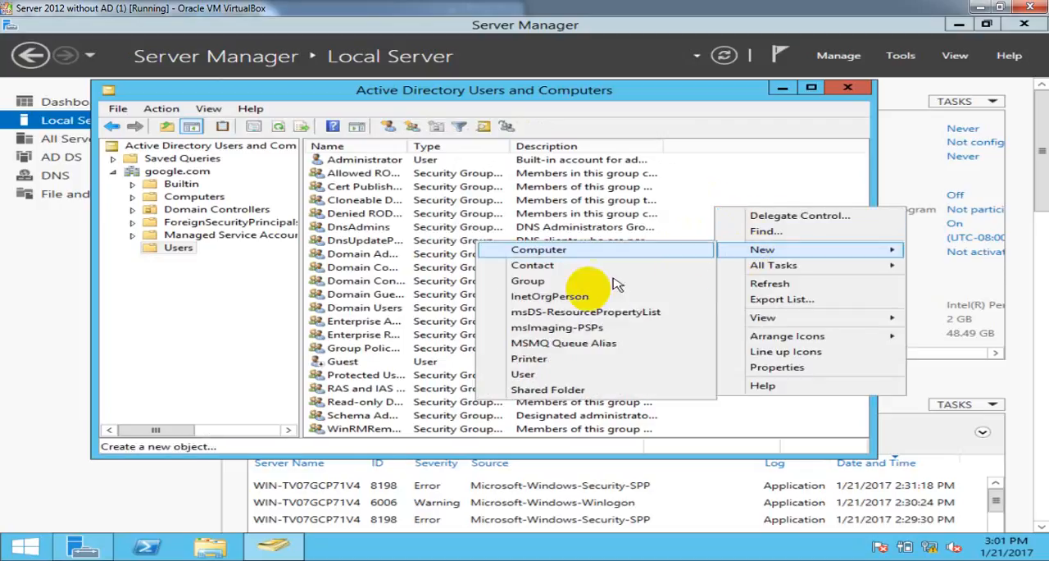
left_click(524, 374)
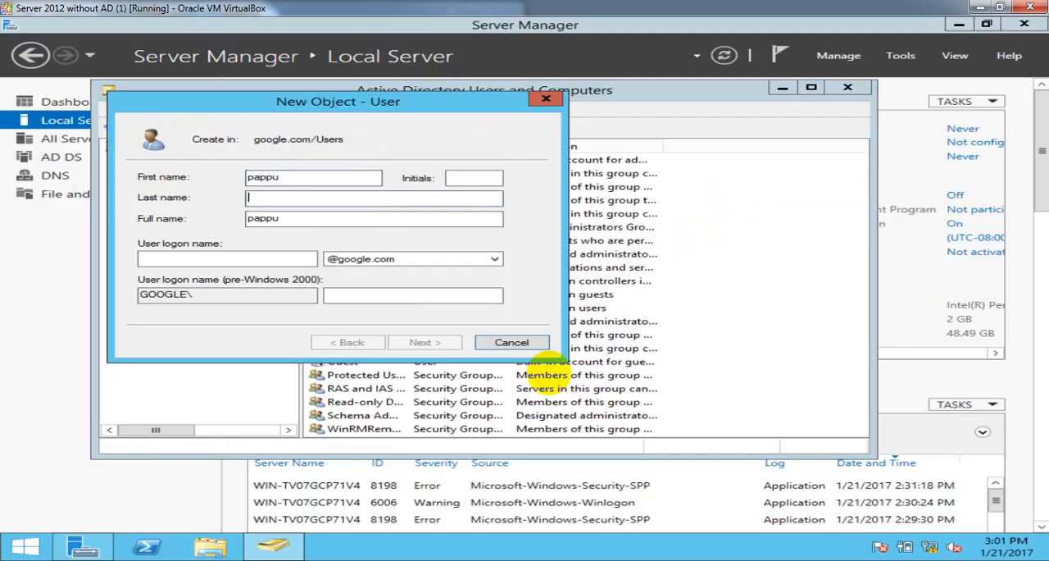
type("pappu")
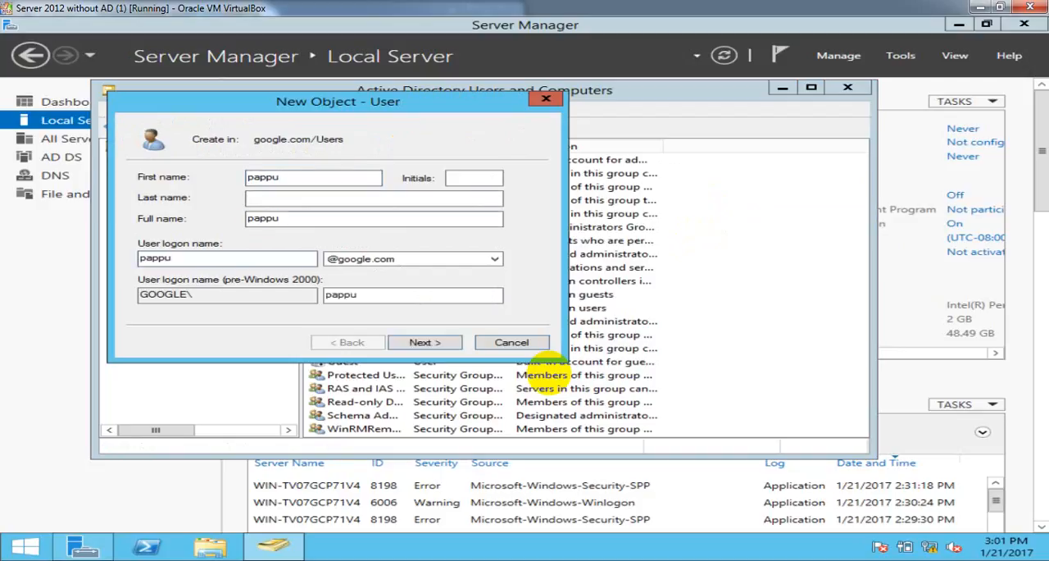
key("Return")
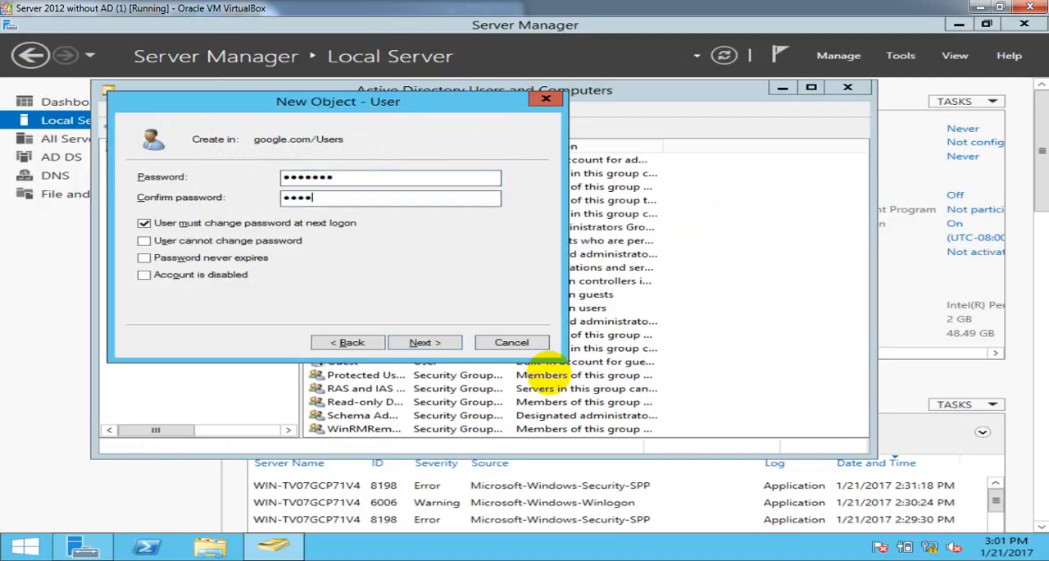
- Confirm the account password, set that the user cannot change it and that it never expires instead of requiring a change, and create the user
key("Tab")
key("space")
key("Tab")
key("space")
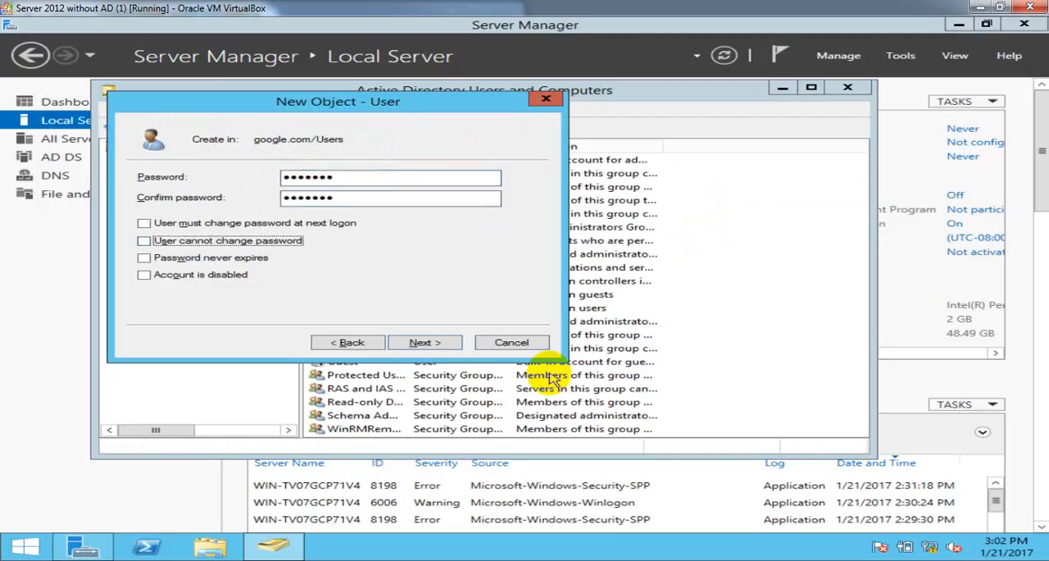
key("Tab")
key("space")
key("Return")
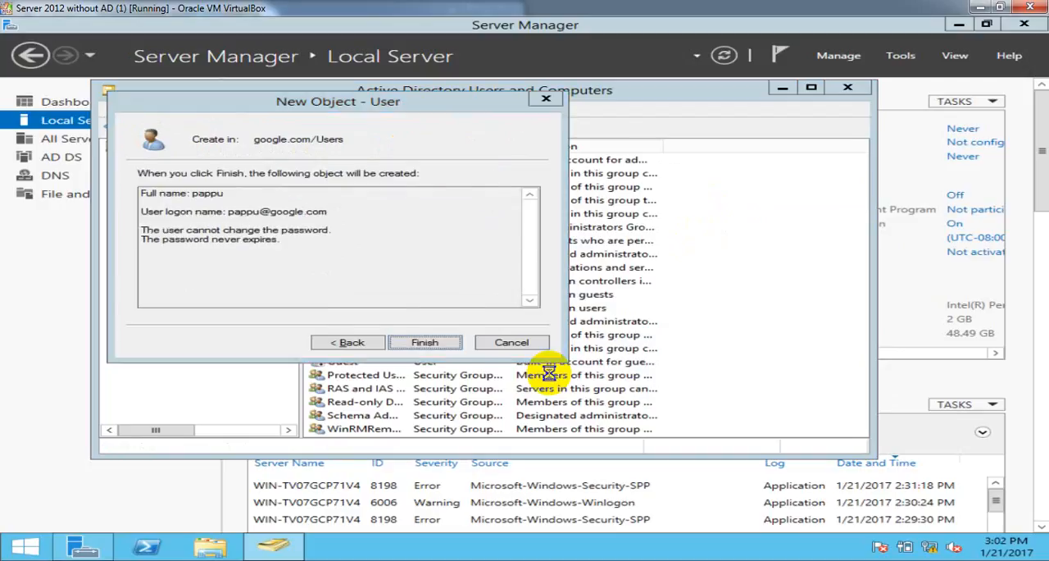
key("Return")
- Refresh the Users container of google.com and close Active Directory Users and Computers
right_click(761, 280)
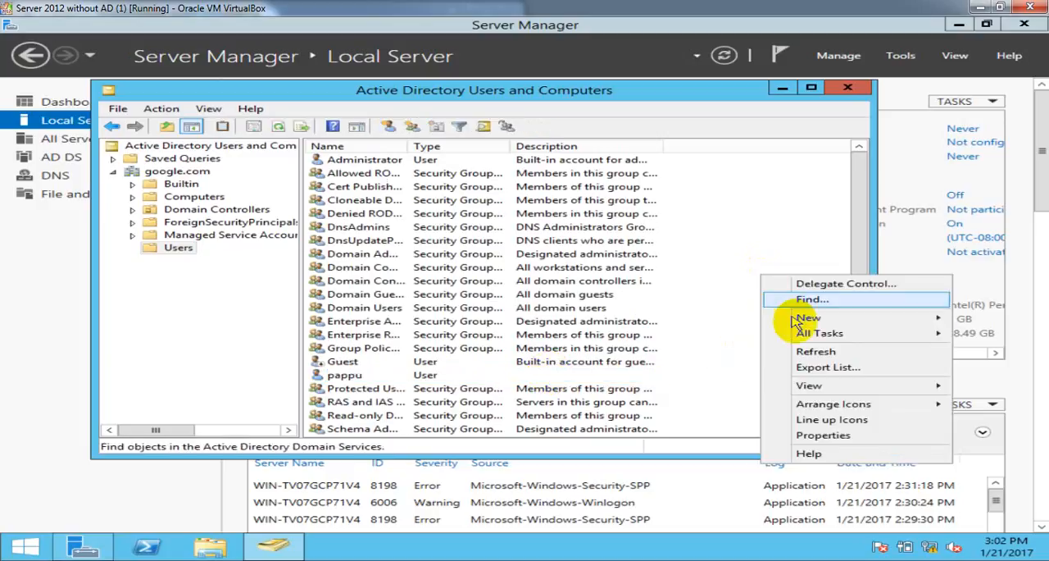
left_click(812, 353)
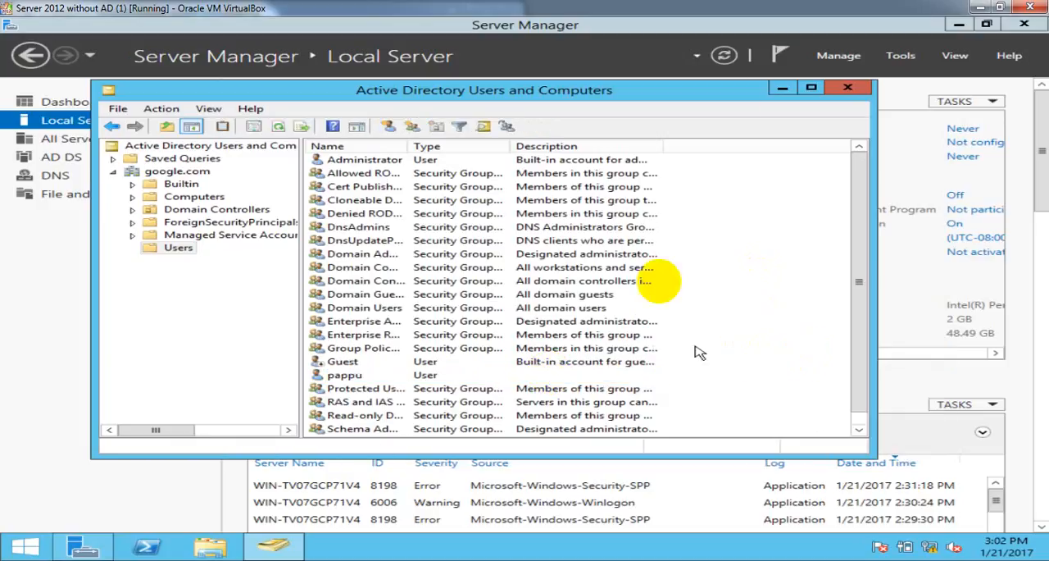
left_click(853, 88)
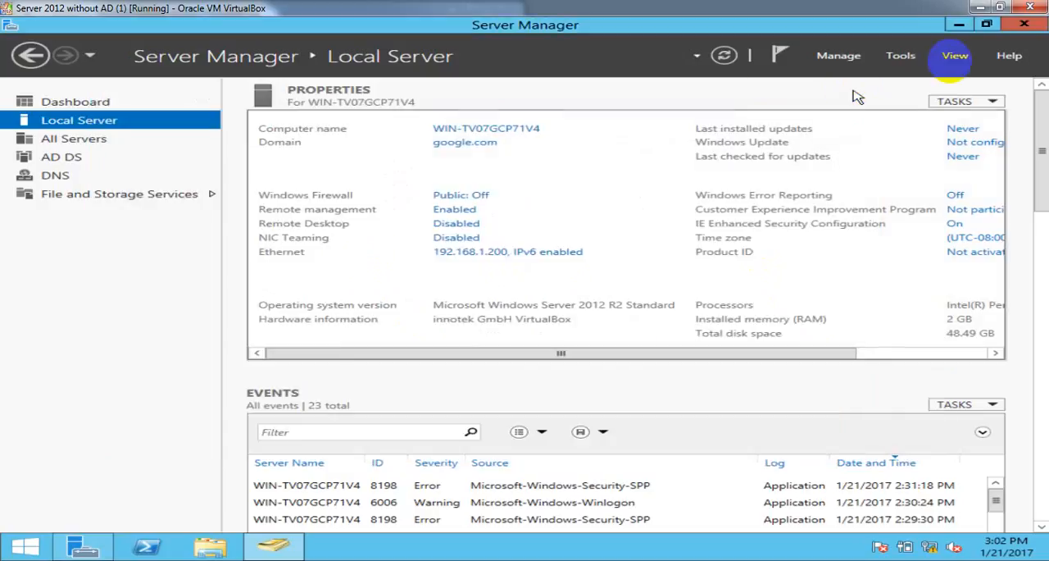
- Switch to the malik.com server and open its Users container in Active Directory Users and Computers
left_click(1000, 9)
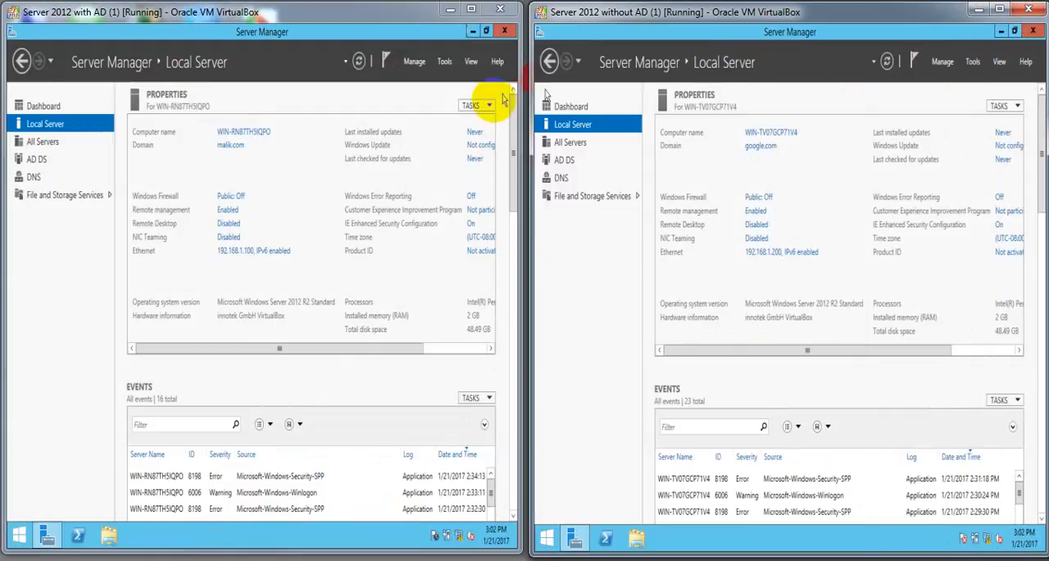
double_click(467, 12)
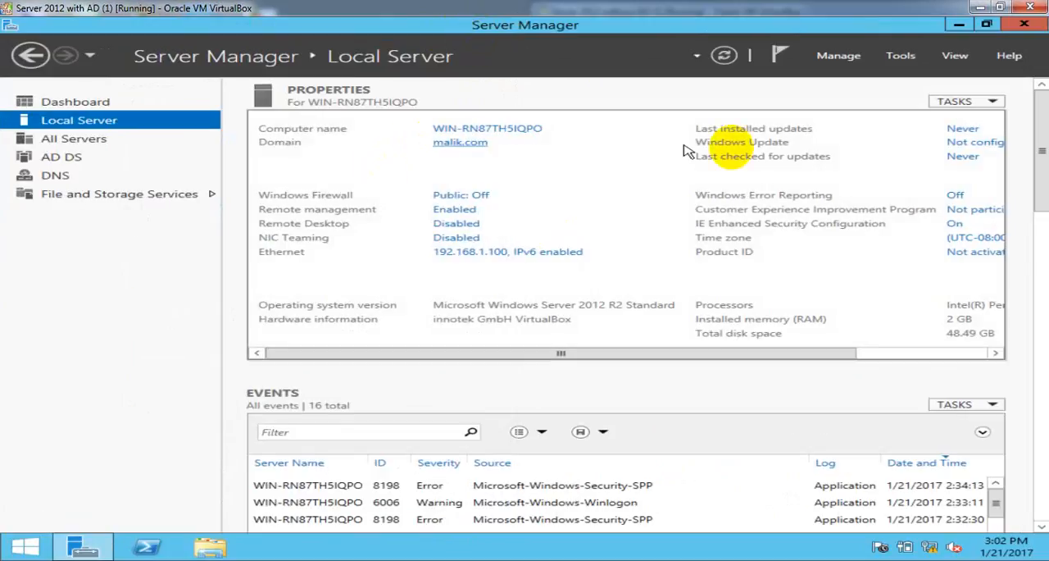
left_click(906, 59)
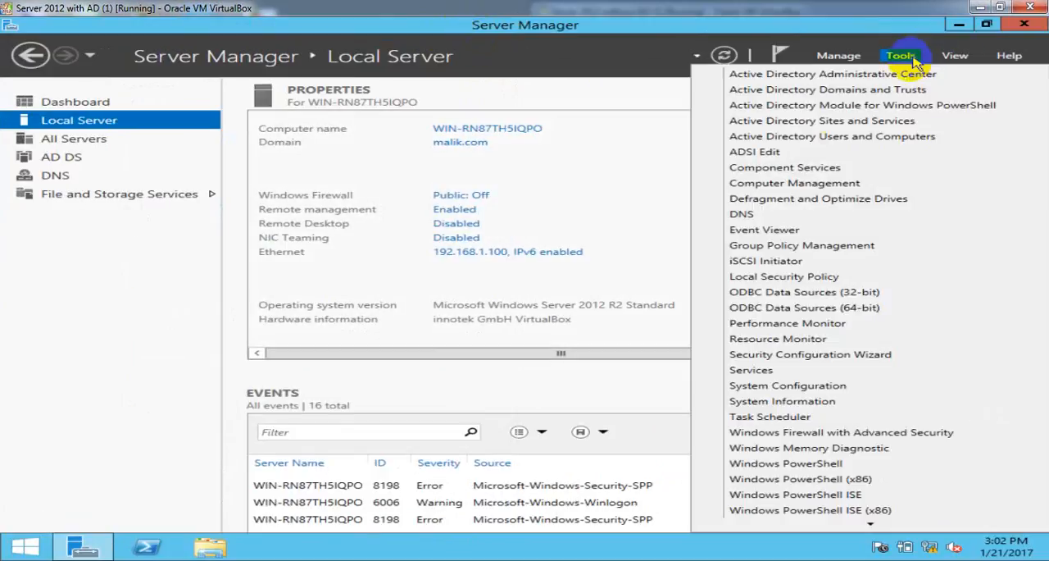
left_click(832, 138)
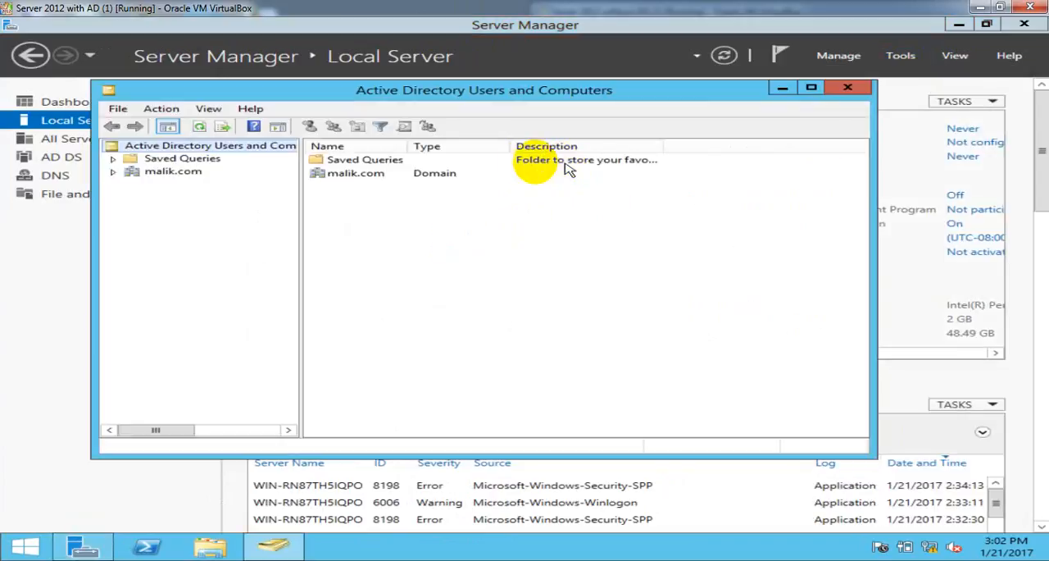
double_click(332, 174)
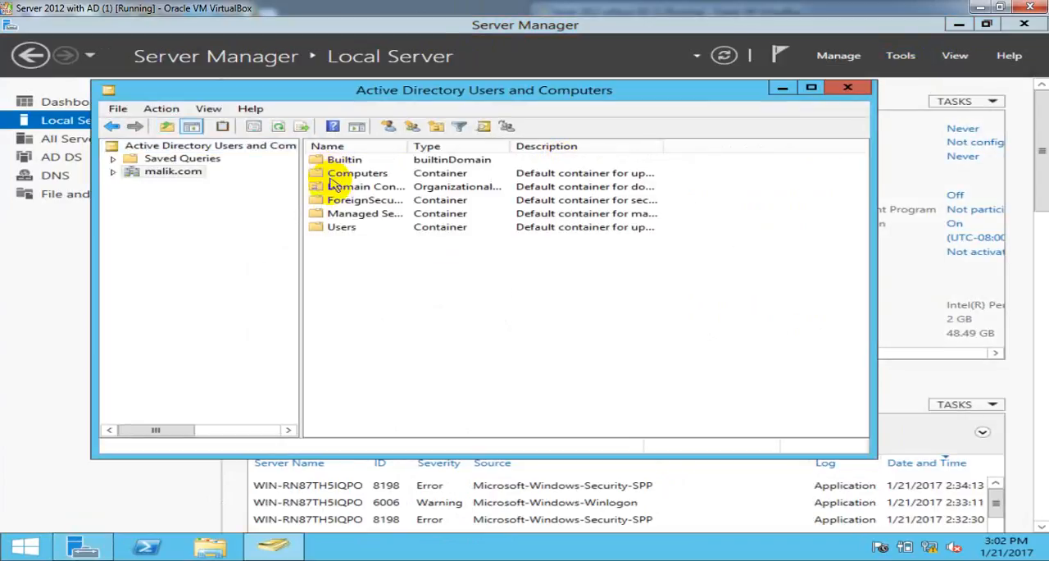
double_click(333, 228)
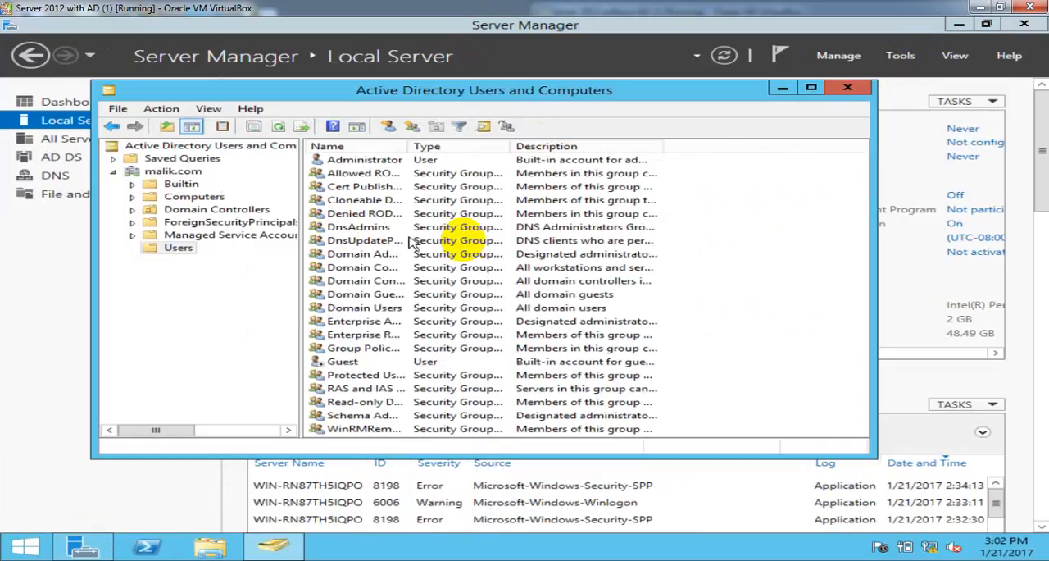
- Start a new user in malik.com/Users, entering the person's first name and the same name as user logon name
right_click(778, 198)
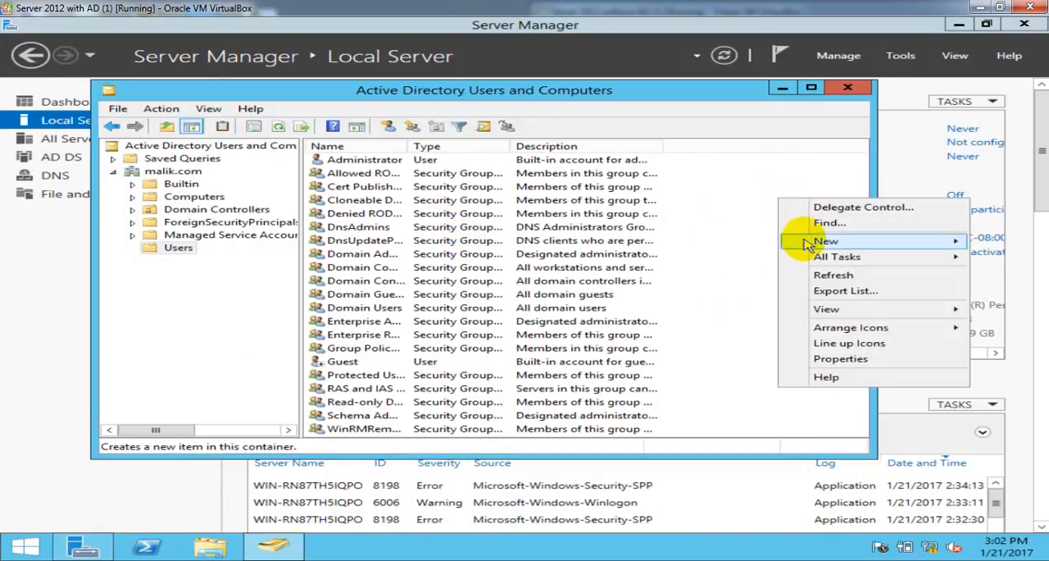
mouse_move(808, 240)
left_click(610, 366)
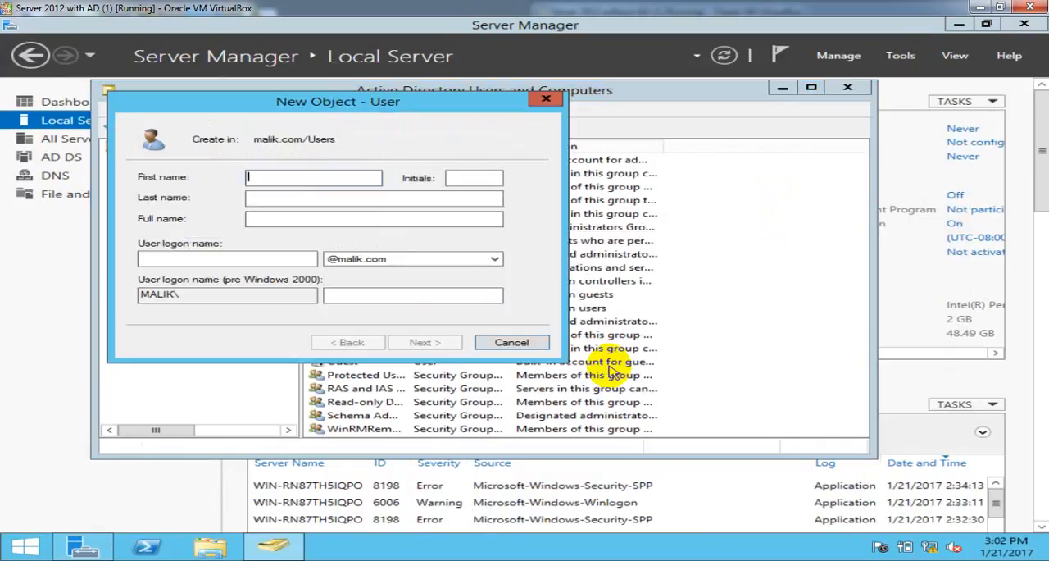
key("Tab")
key("Tab")
key("Tab")
key("Tab")
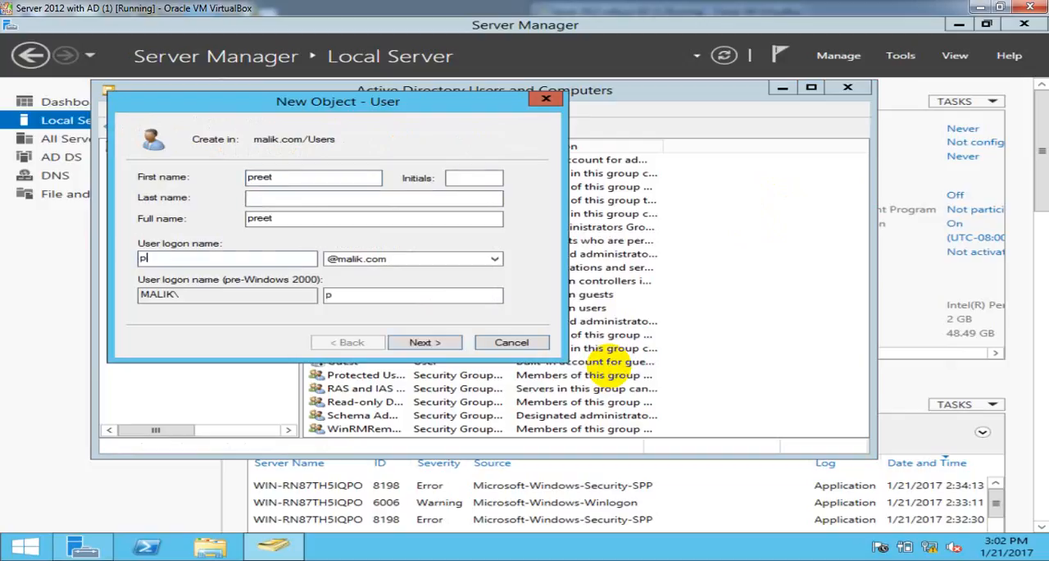
key("Return")
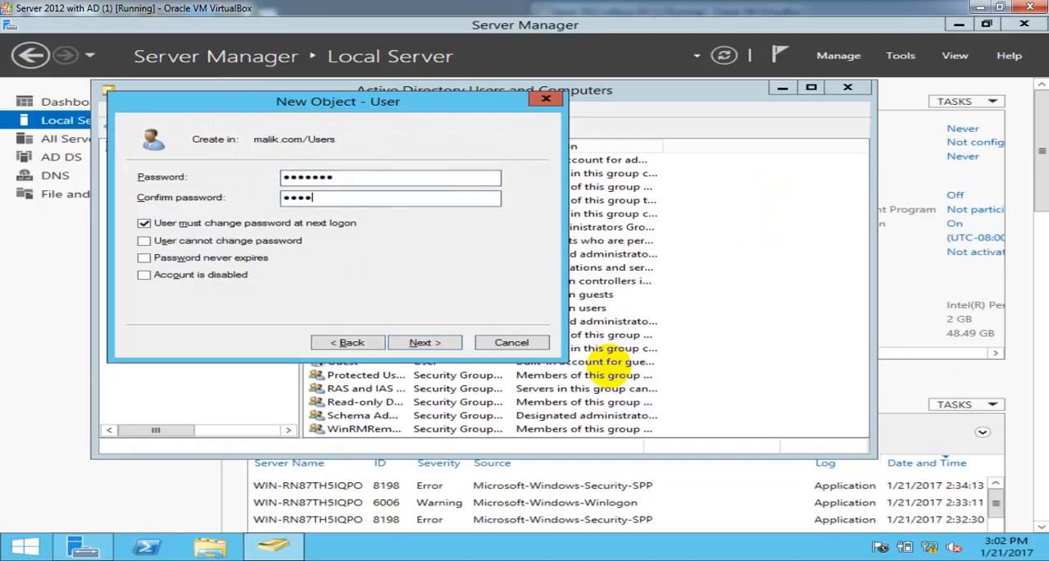
- Confirm the new malik.com user's password, set it as unchangeable by the user and never expiring without requiring a change, and create the account
key("Tab")
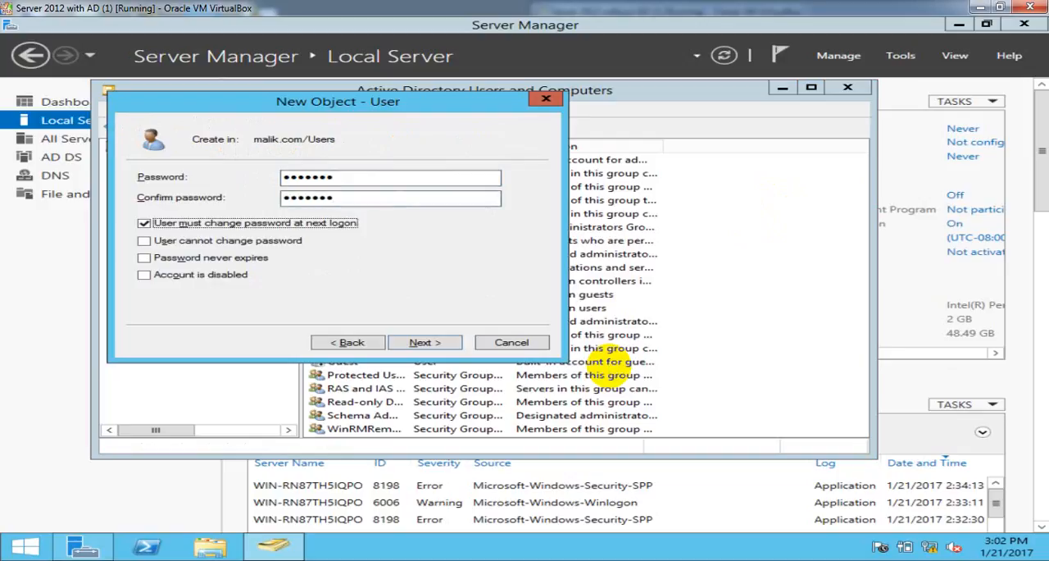
key("Tab")
key("space")
key("Tab")
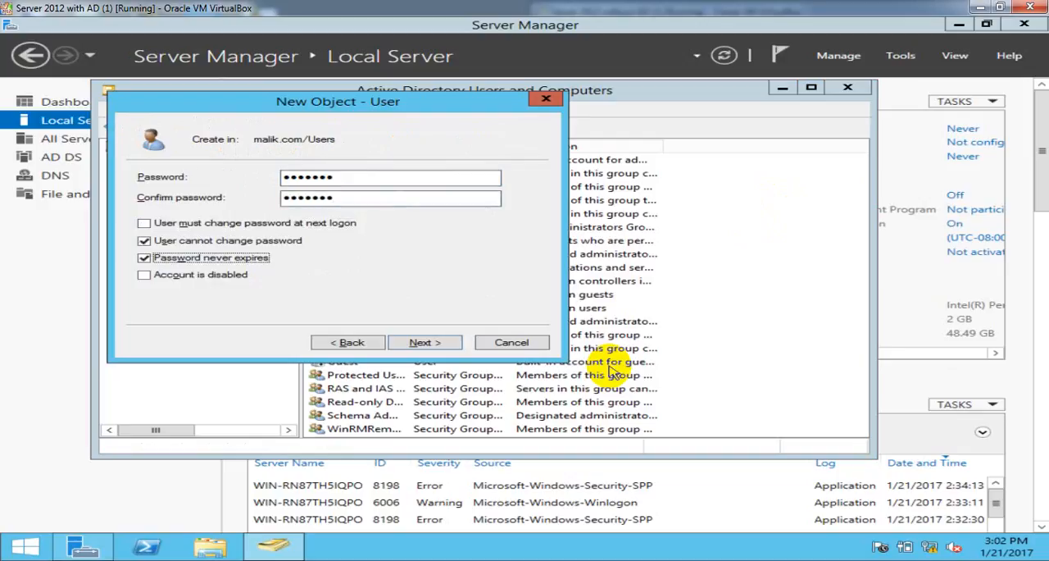
key("Return")
key("Return")
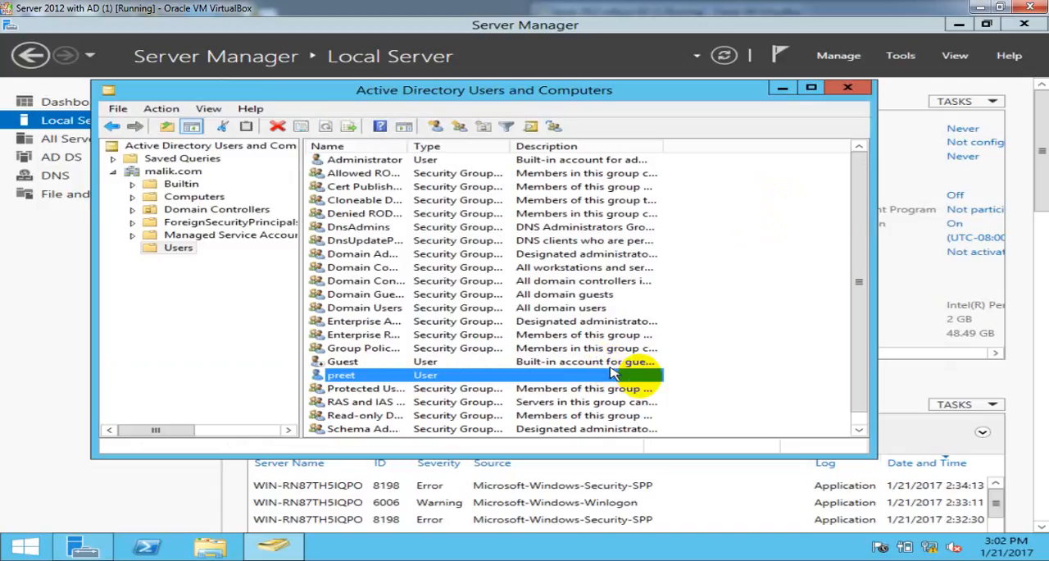
- Refresh the Users container of malik.com and close Active Directory Users and Computers
right_click(780, 261)
left_click(826, 333)
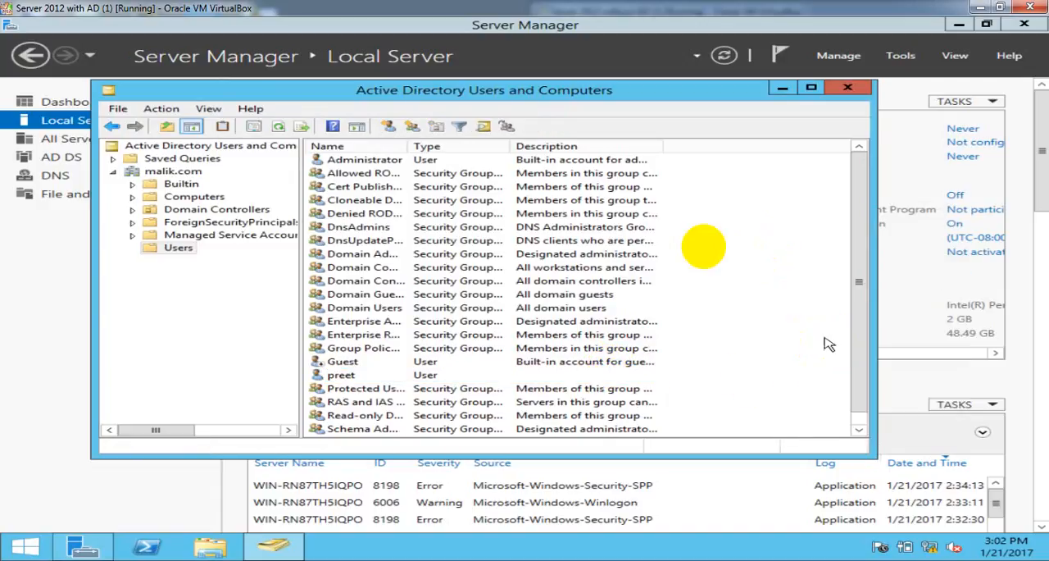
left_click(856, 86)
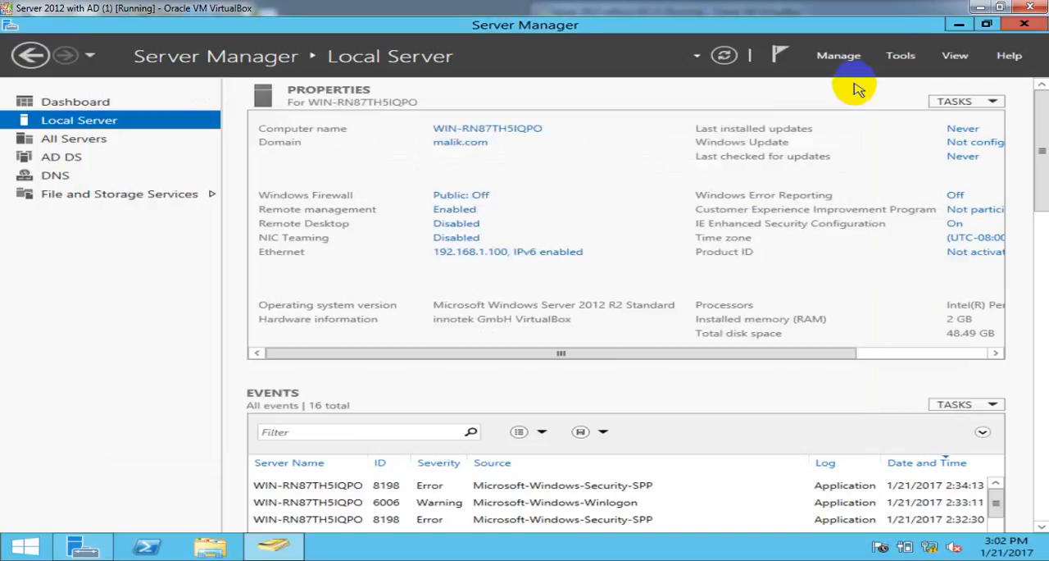
- Restore the malik.com server's window to its smaller size, then switch to the Window 7 (1) virtual machine and maximize it
left_click(999, 6)
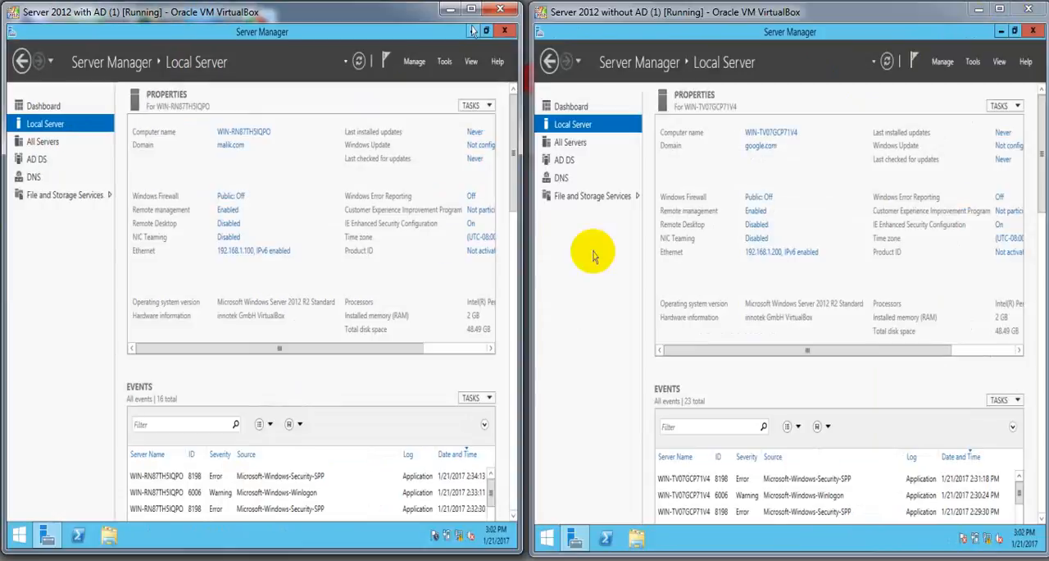
left_click(565, 309)
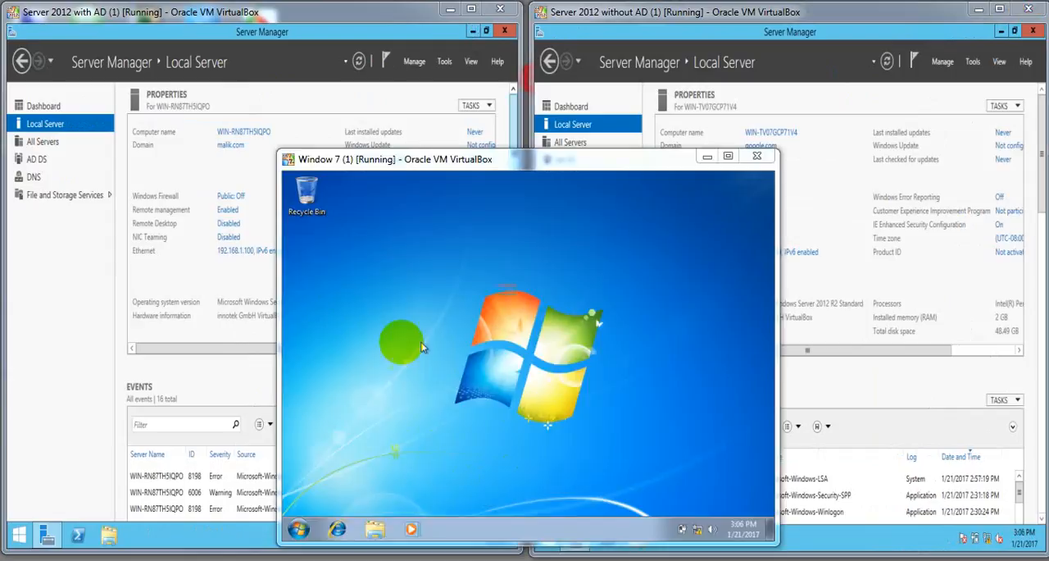
left_click_drag(500, 162, 514, 132)
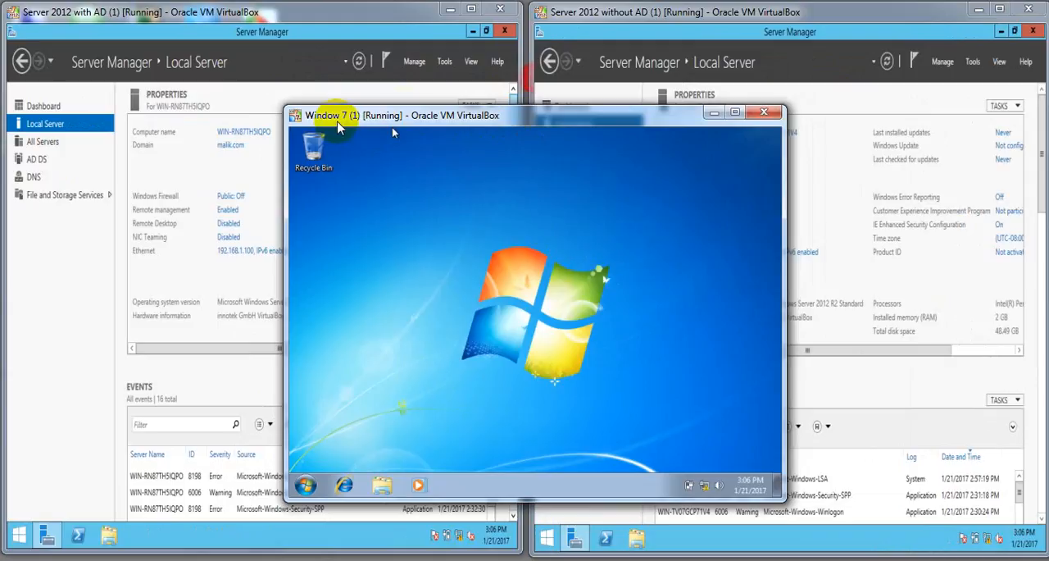
left_click(735, 112)
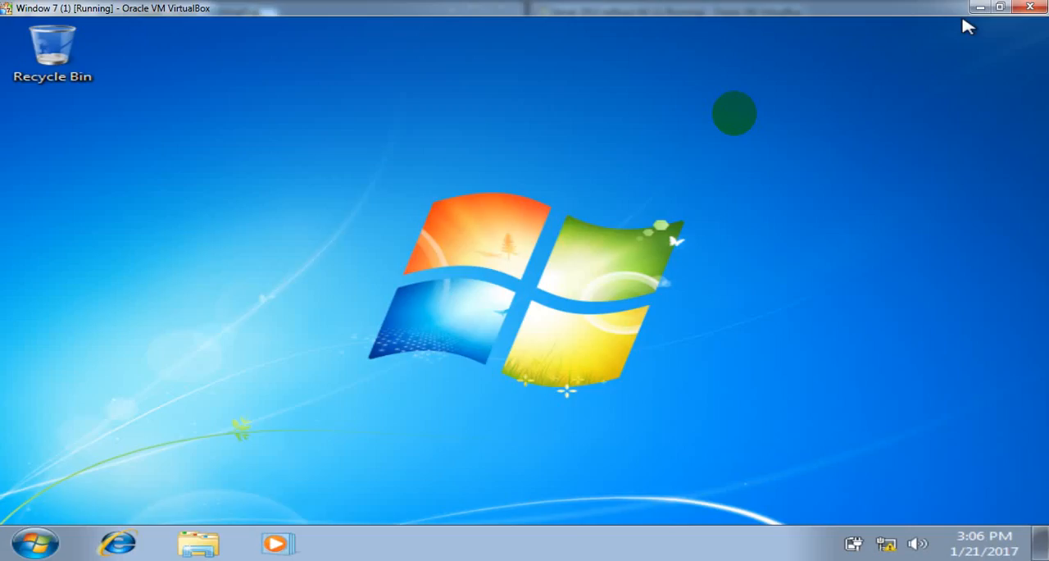
- Open the Internet Protocol Version 4 (TCP/IPv4) properties of the Windows 7 client's Local Area Connection
right_click(890, 547)
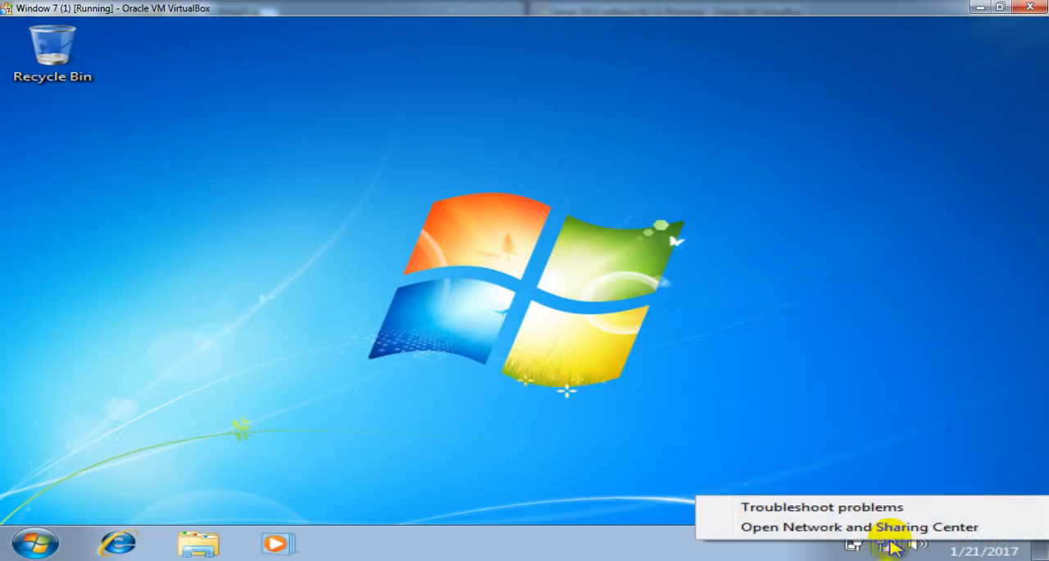
left_click(889, 531)
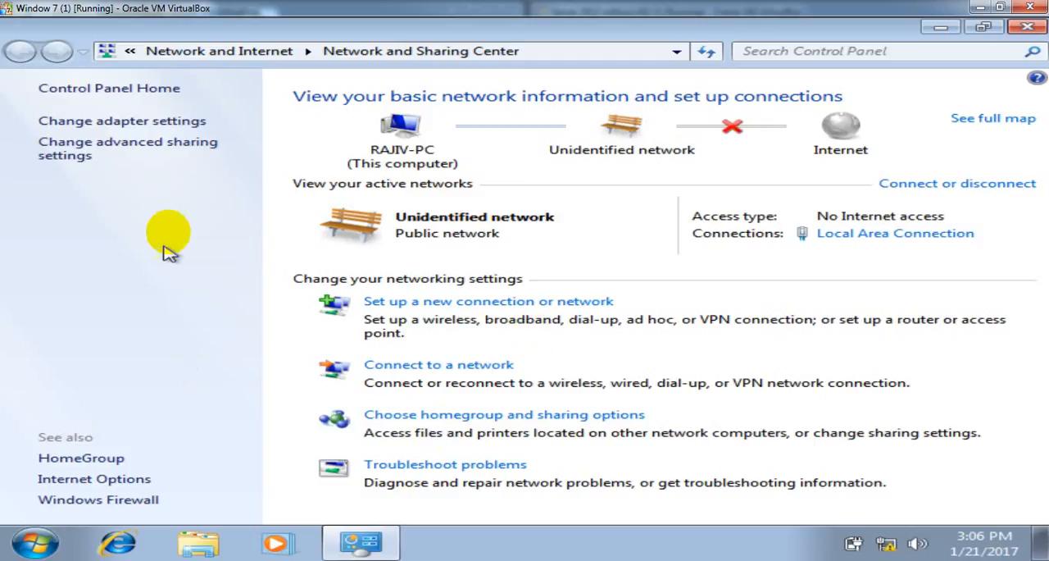
left_click(113, 123)
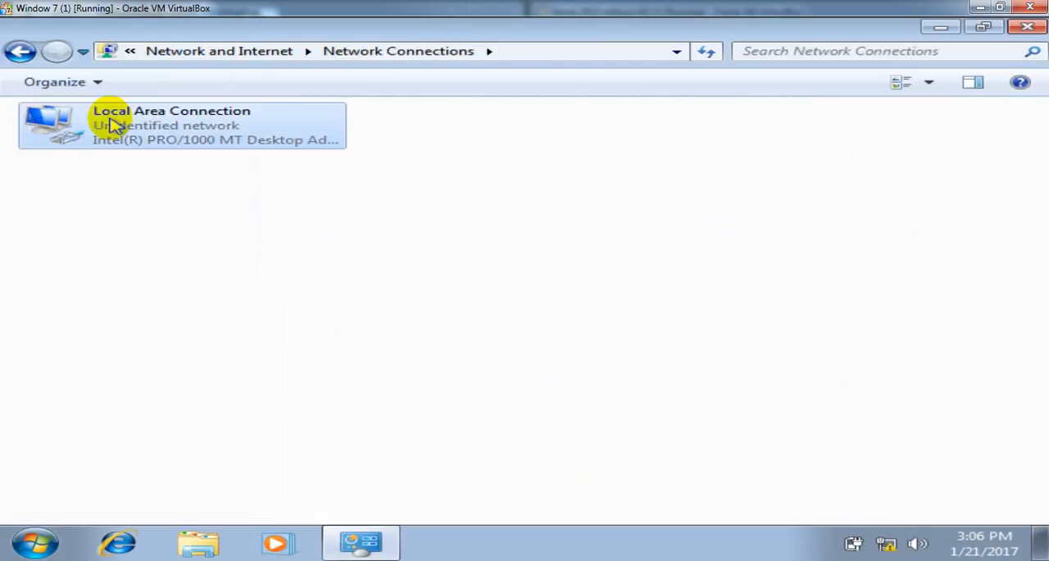
right_click(113, 123)
left_click(207, 293)
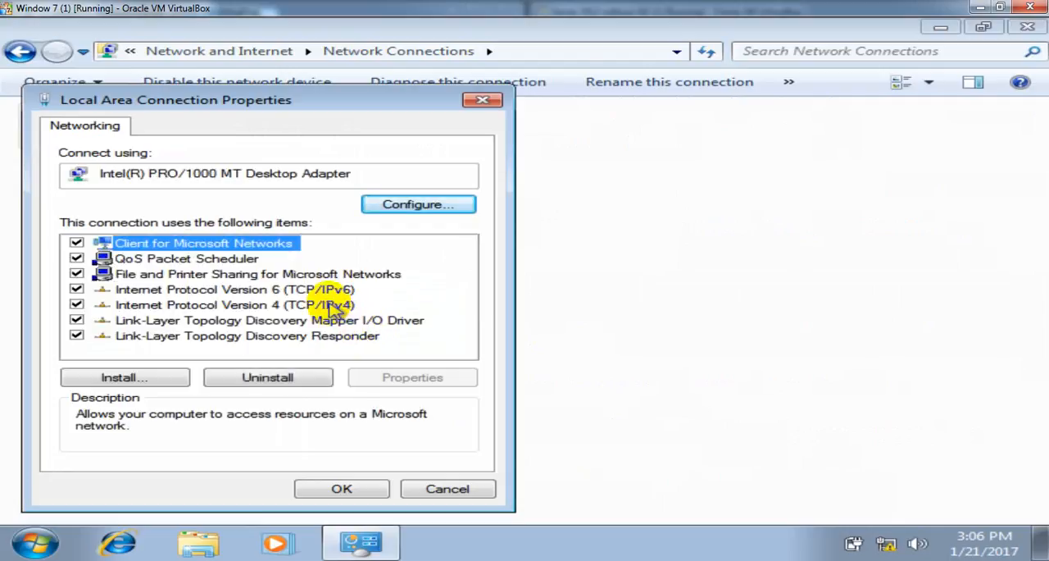
left_click(332, 306)
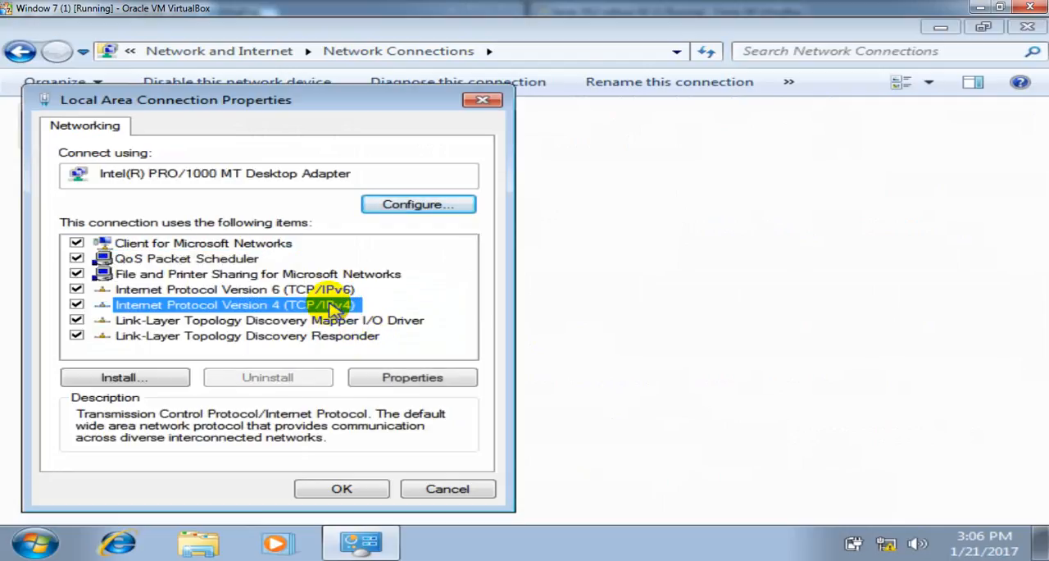
left_click(404, 382)
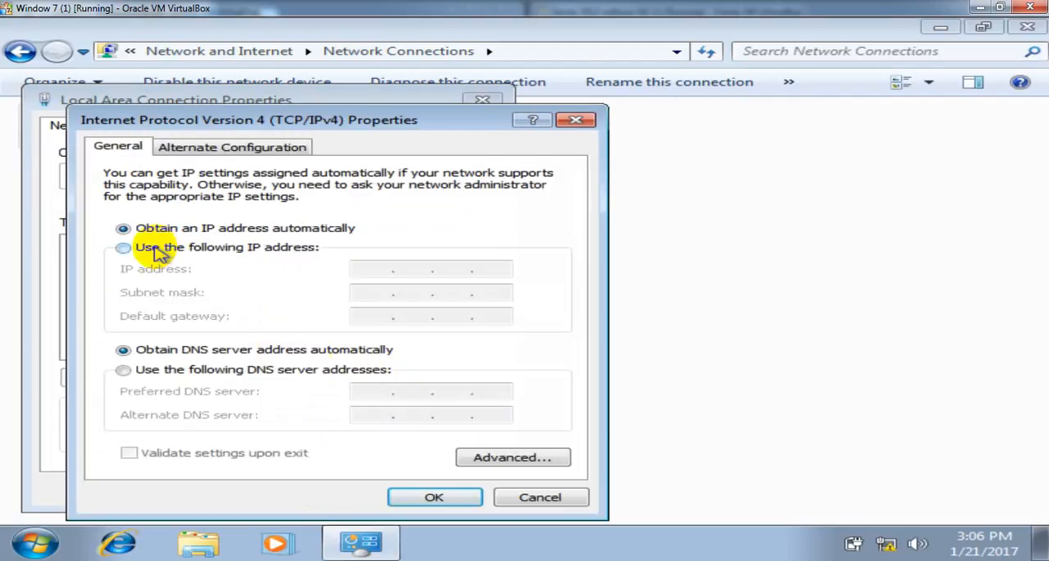
- Assign the static IP address 192.168.1.101 with subnet mask 255.255.255.0, leaving the default gateway empty
left_click(156, 249)
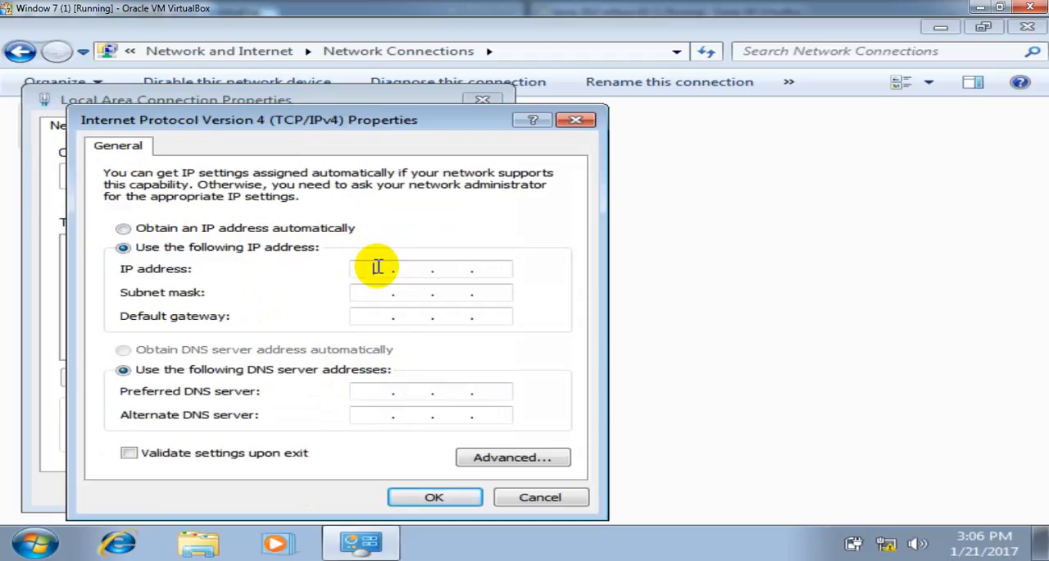
left_click(375, 269)
type("192.168.1.101")
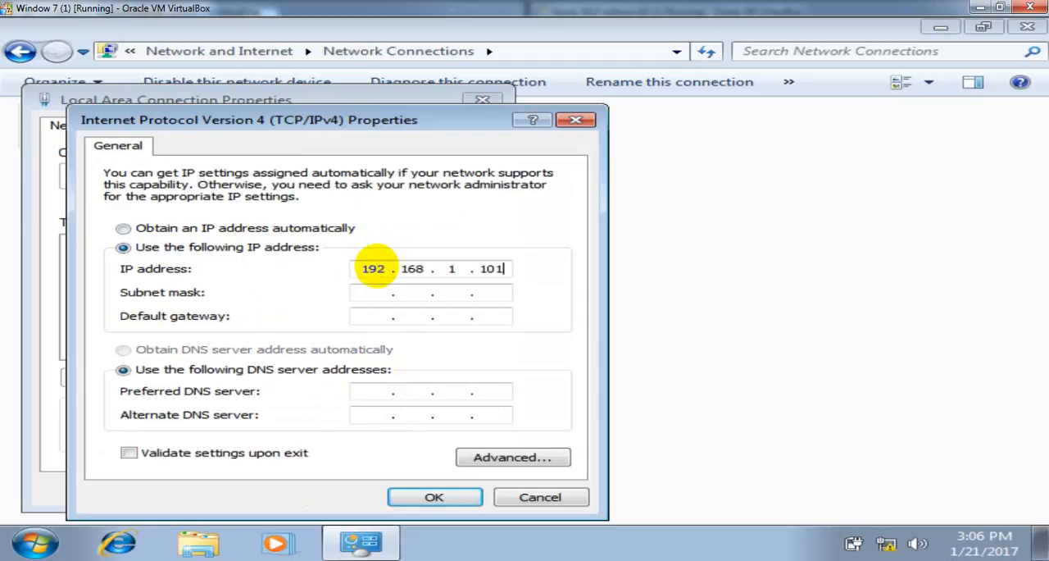
key("Tab")
key("Tab")
key("Tab")
key("Tab")
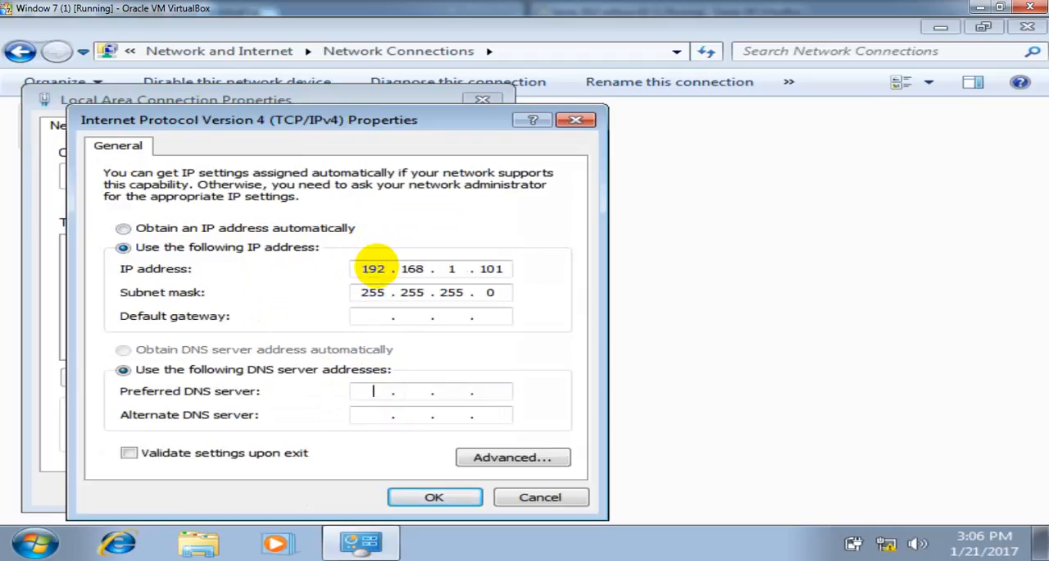
- Set the preferred DNS server to 192.168.1.100 and the alternate DNS server to 192.168.1.200
type("192.168.1.100")
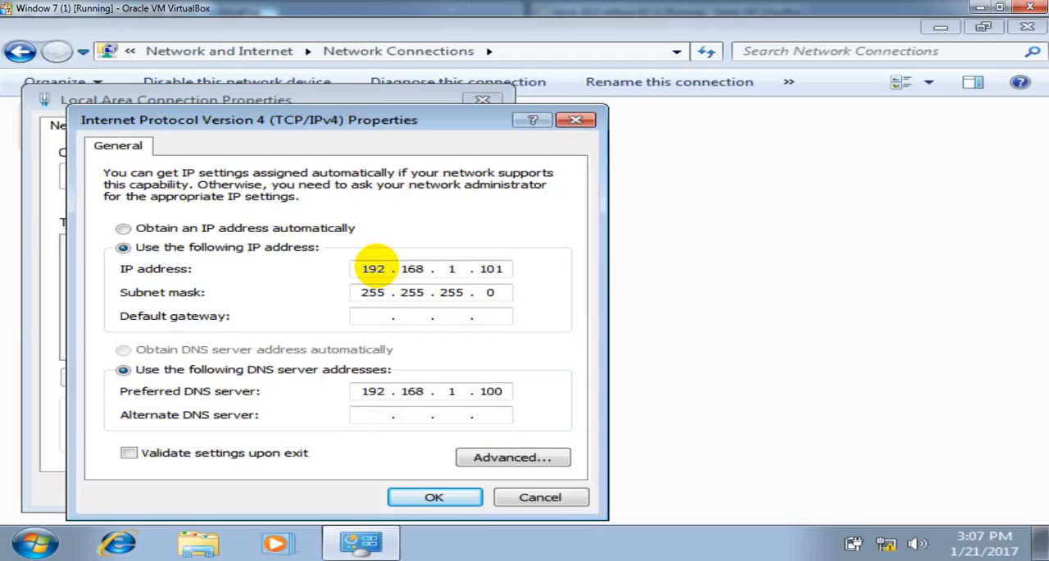
type("2 . 168 . 1 . 200")
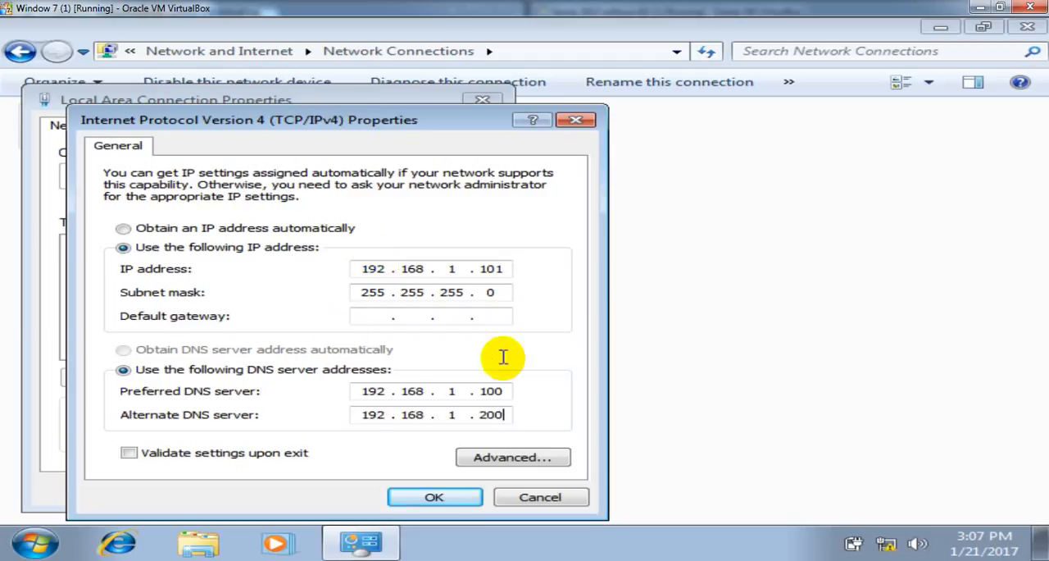
- Review both DNS server addresses, dismiss the Action Center notification, and apply the IPv4 and connection settings
double_click(486, 390)
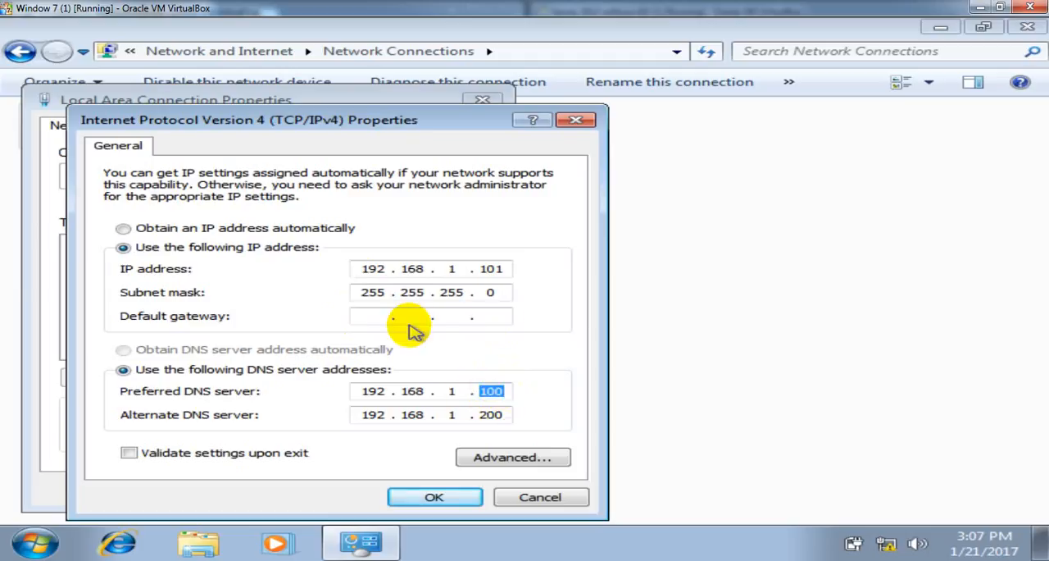
double_click(483, 415)
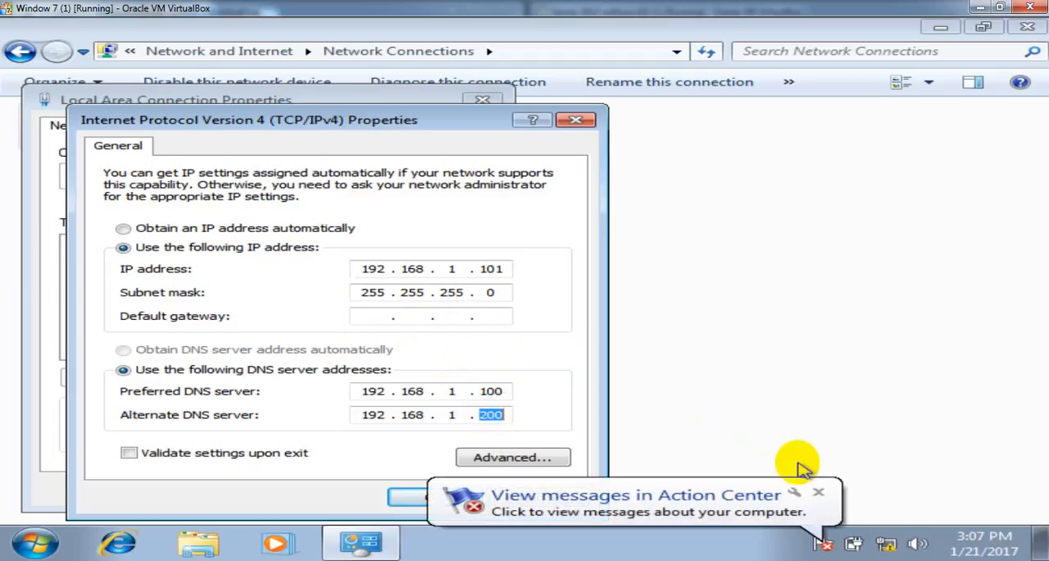
left_click(820, 494)
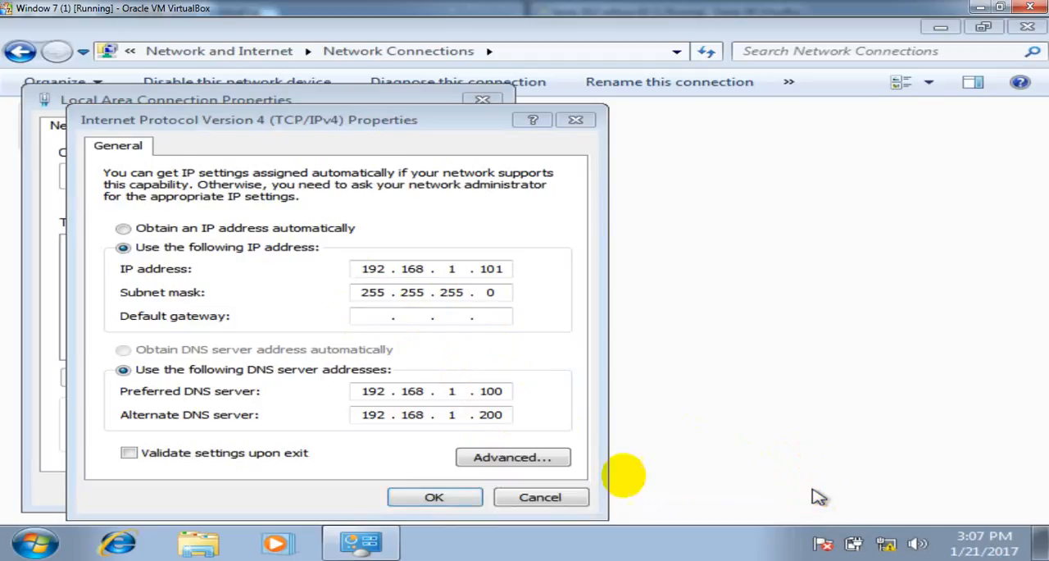
left_click(434, 498)
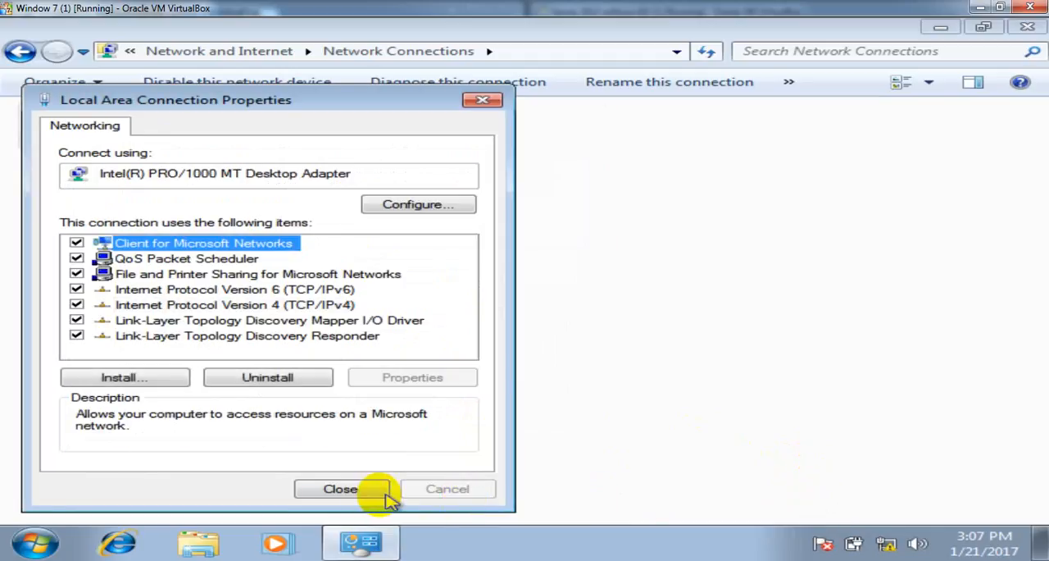
left_click(340, 490)
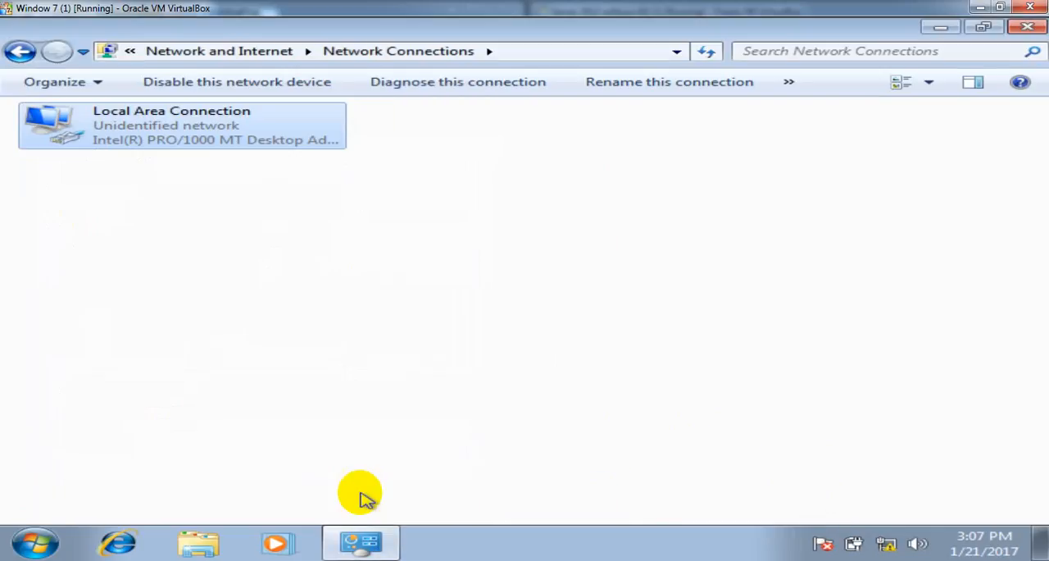
- Turn off Windows Firewall for both private and public networks, dismiss the firewall notification, and close the Control Panel window
left_click(23, 51)
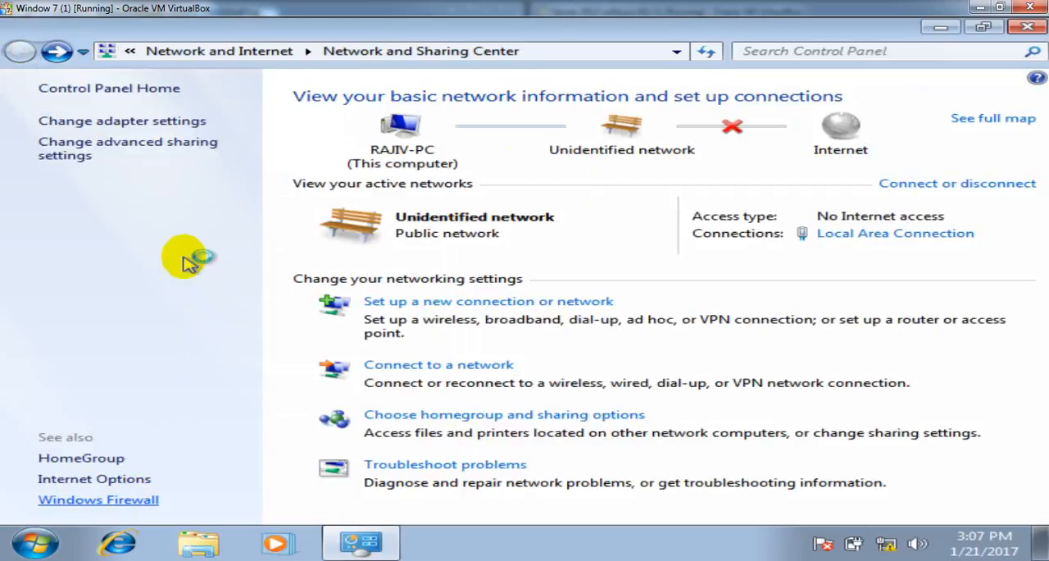
left_click(184, 189)
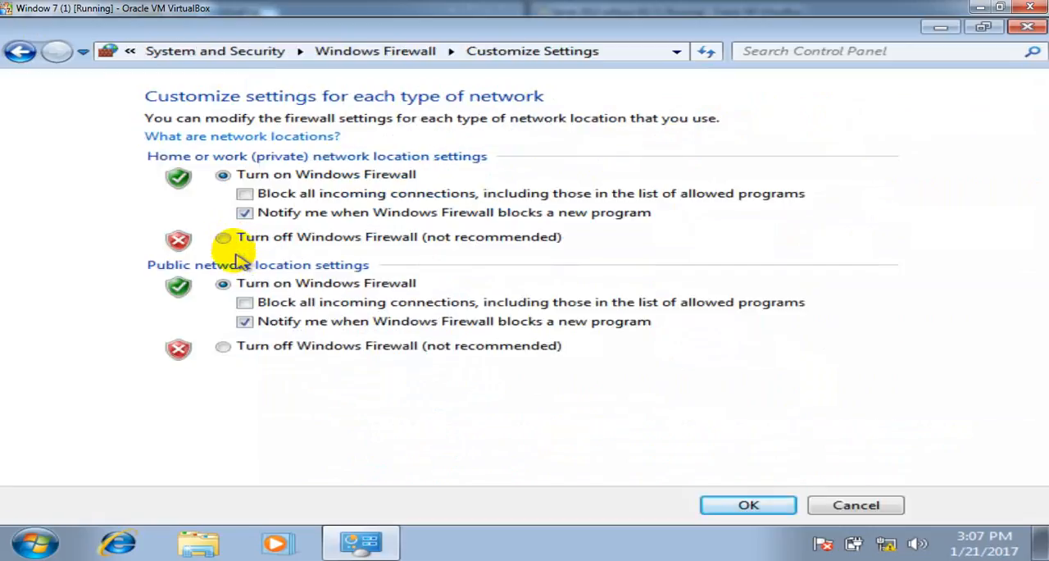
left_click(228, 241)
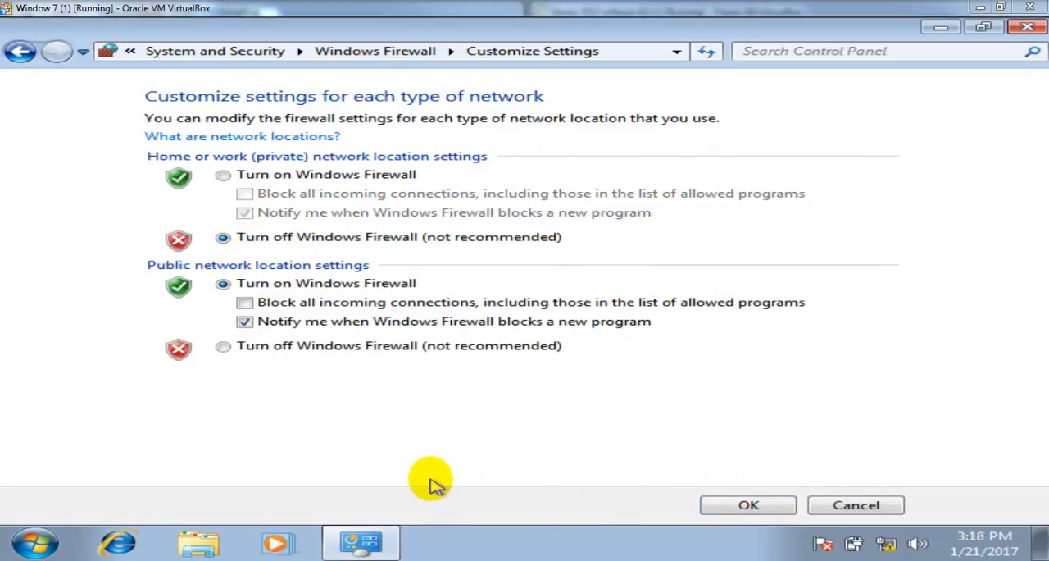
left_click(223, 346)
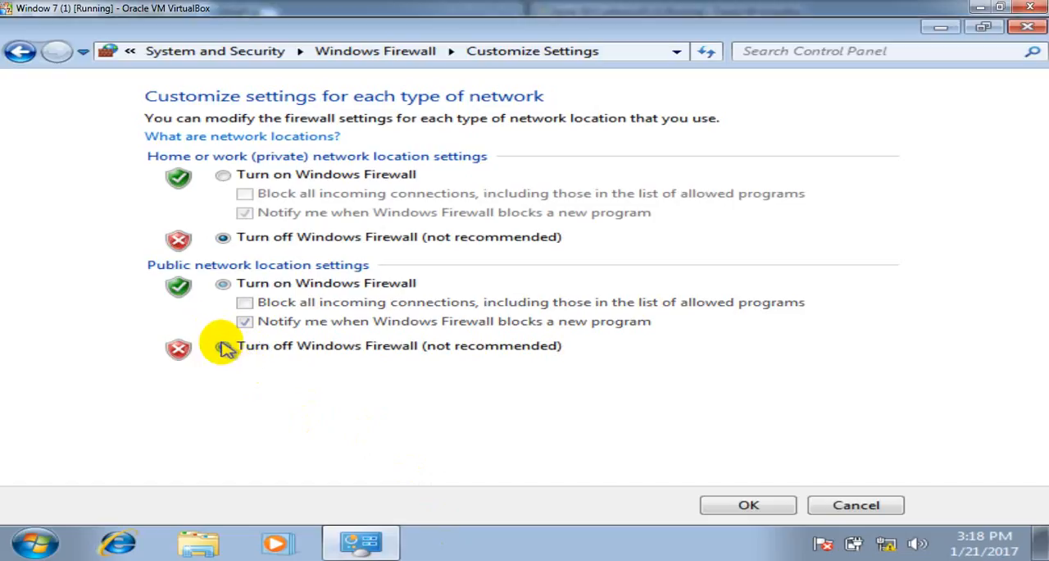
left_click(742, 506)
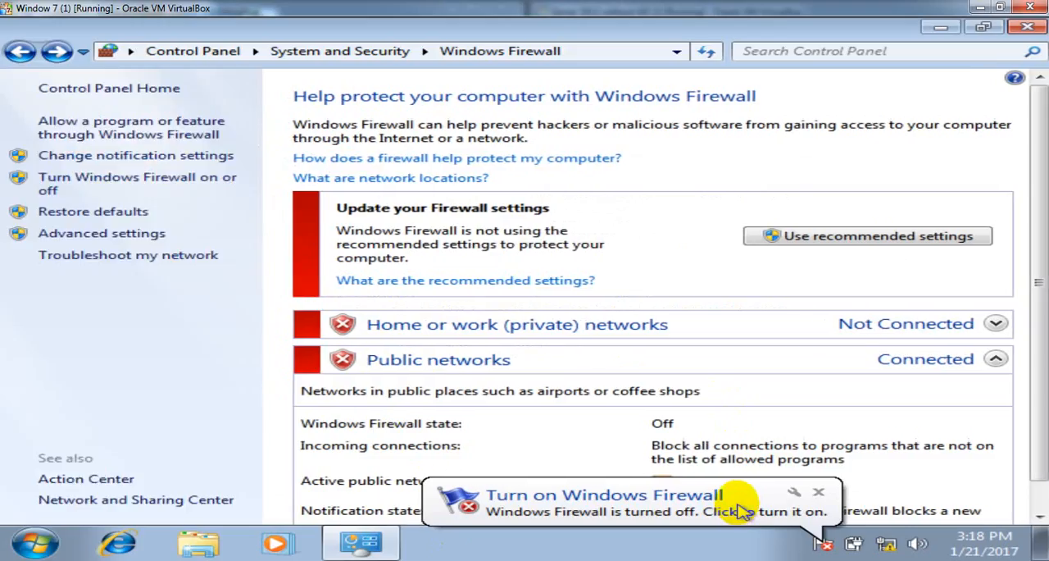
left_click(818, 492)
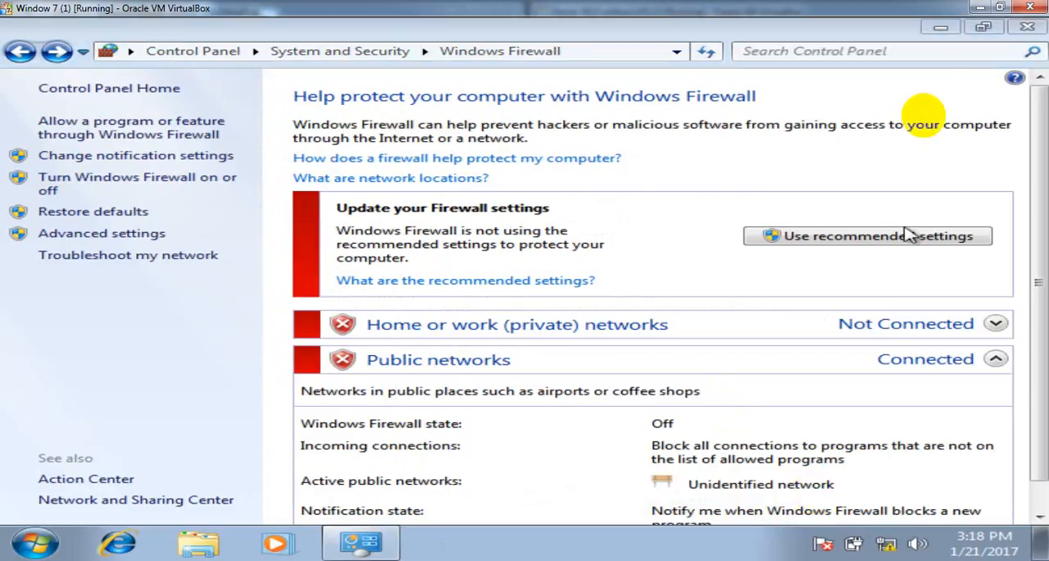
left_click(1027, 27)
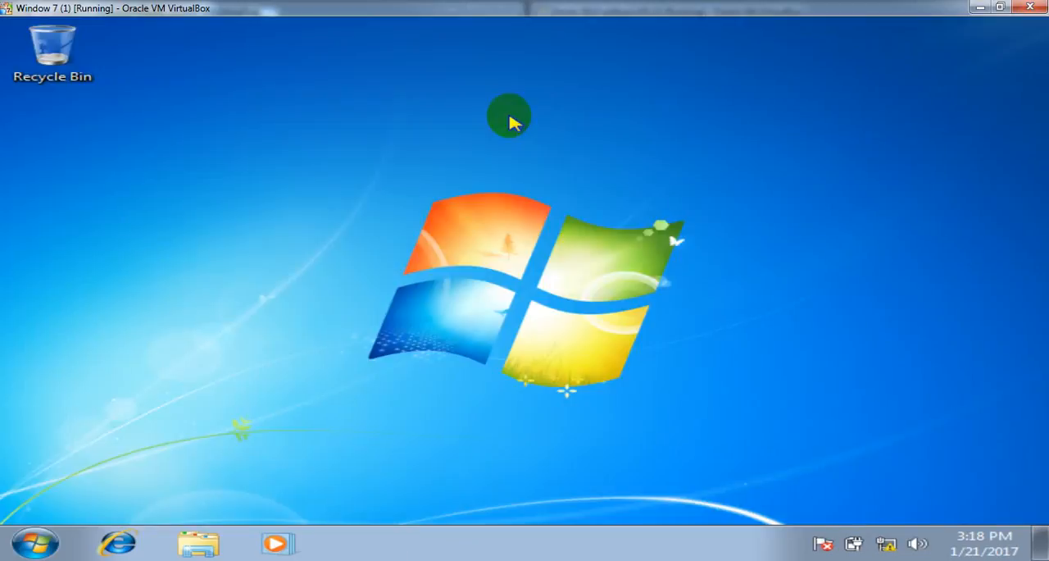
- Refresh the desktop and ping the preferred DNS server at 192.168.1.100
right_click(509, 120)
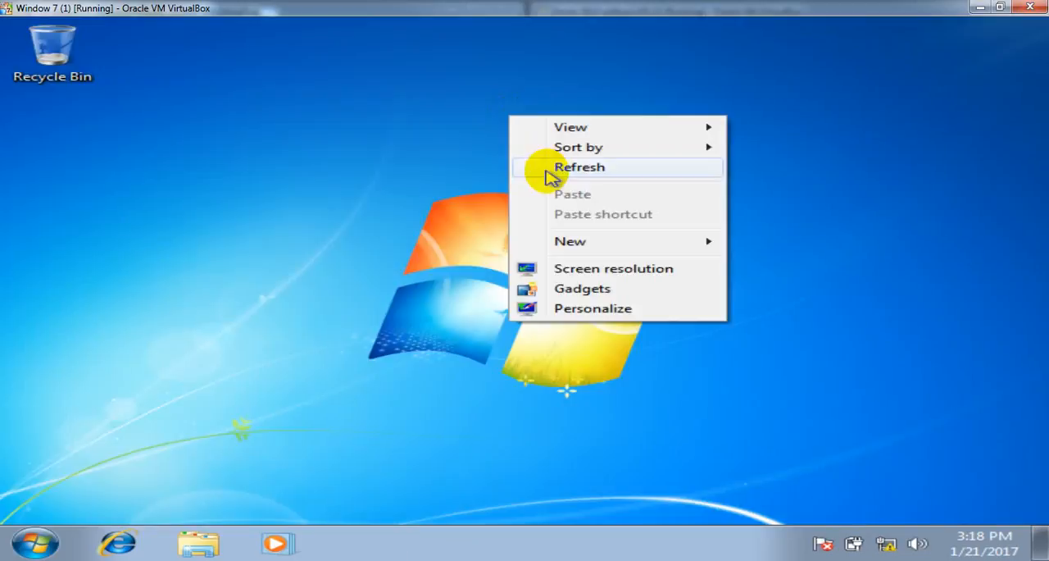
left_click(550, 176)
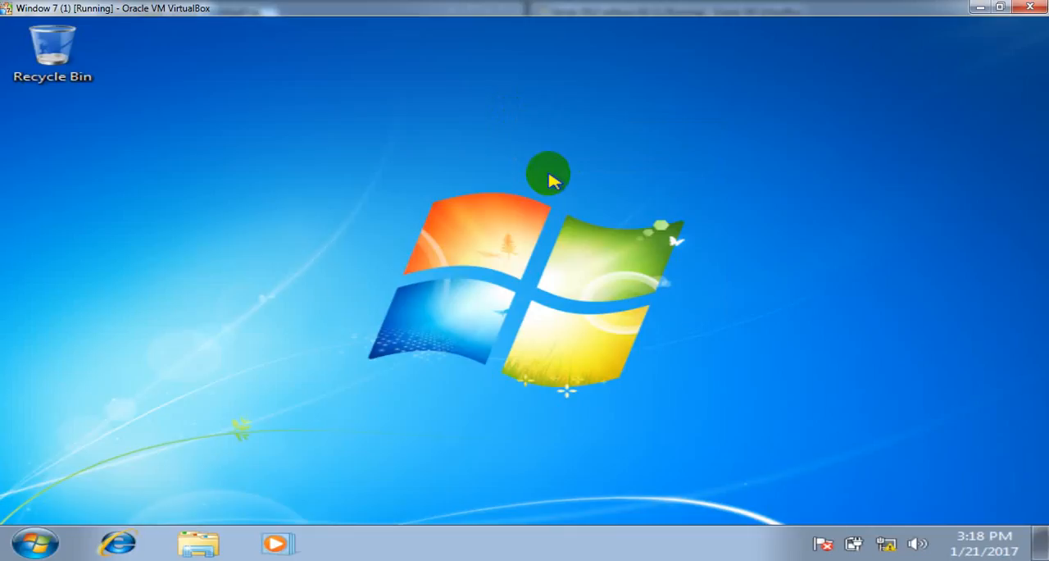
key("super+r")
type("p")
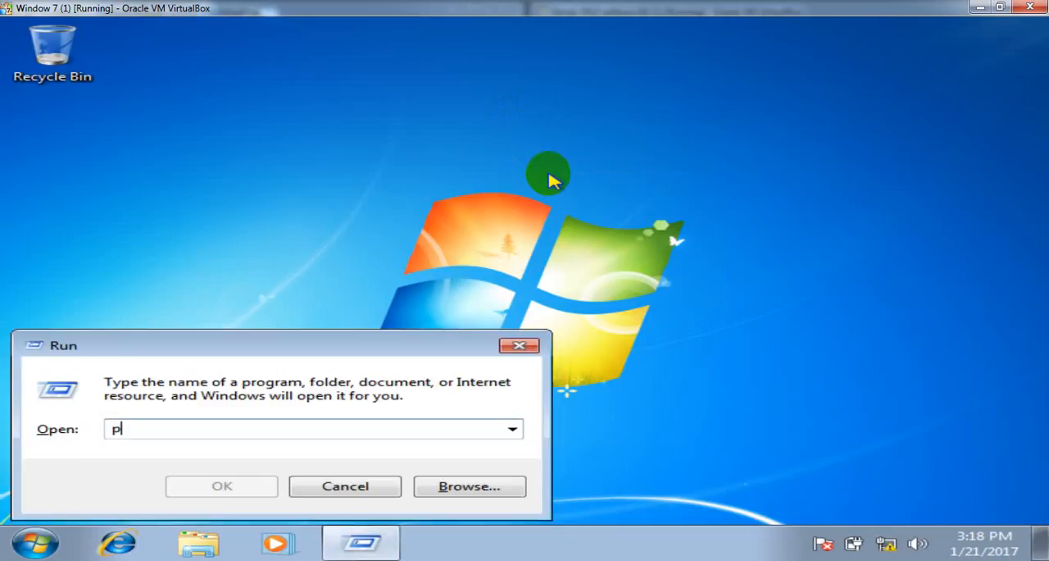
type("ing 192.168.1.100")
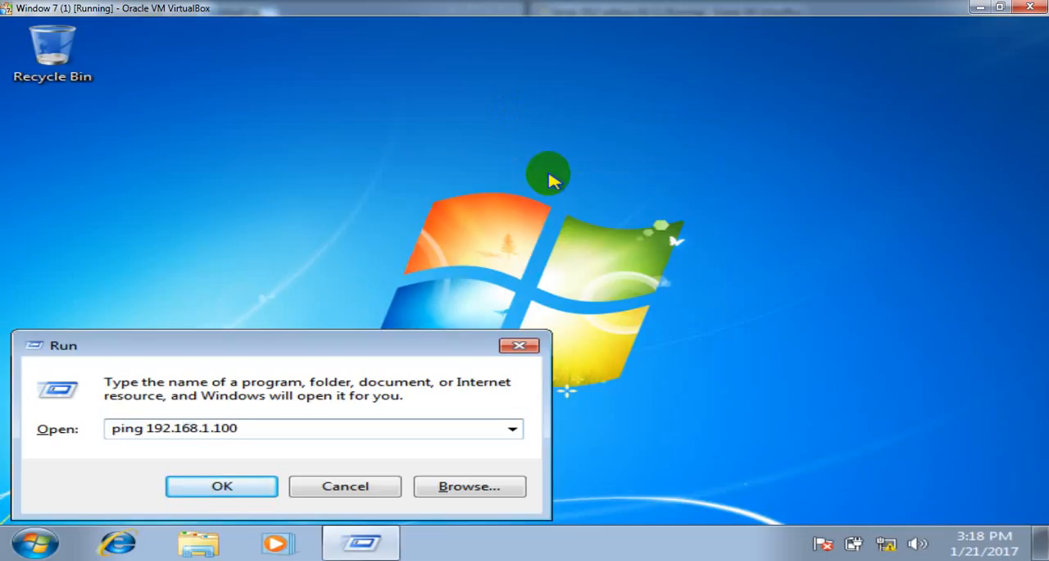
key("Return")
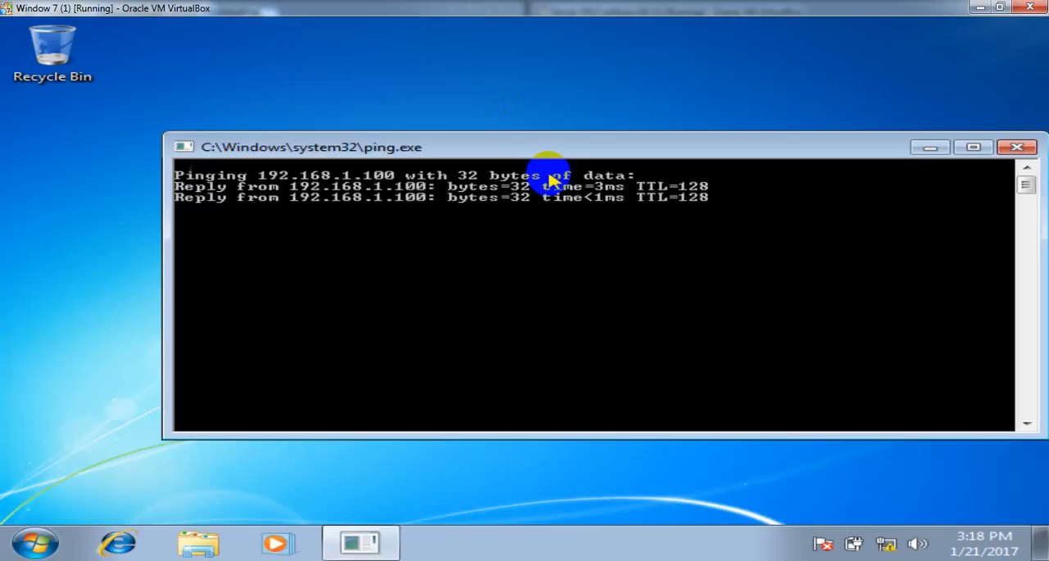
- Rerun the ping command with the alternate DNS server's address to test the connection to the second domain controller
key("super+r")
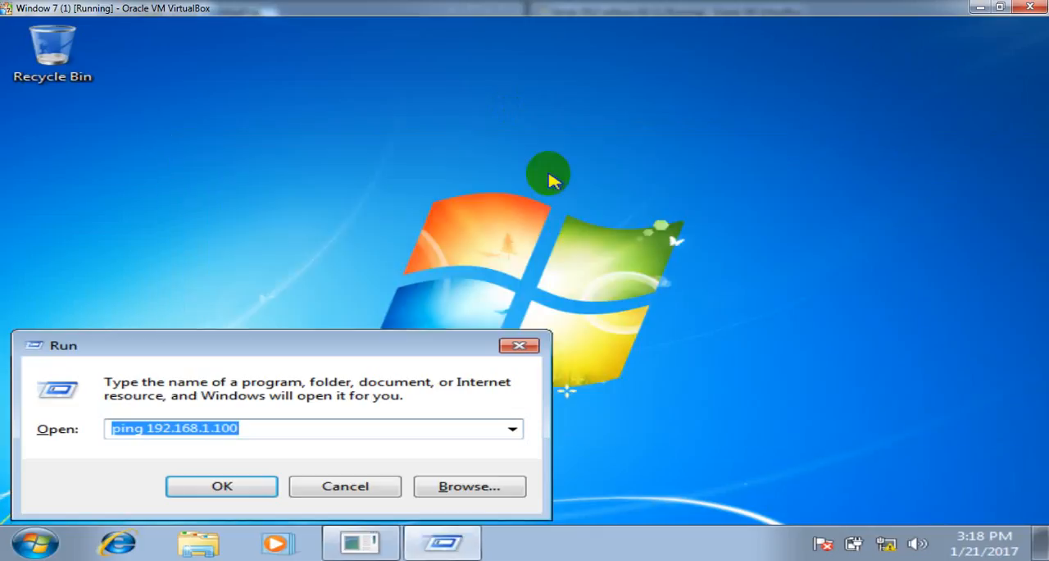
key("Right")
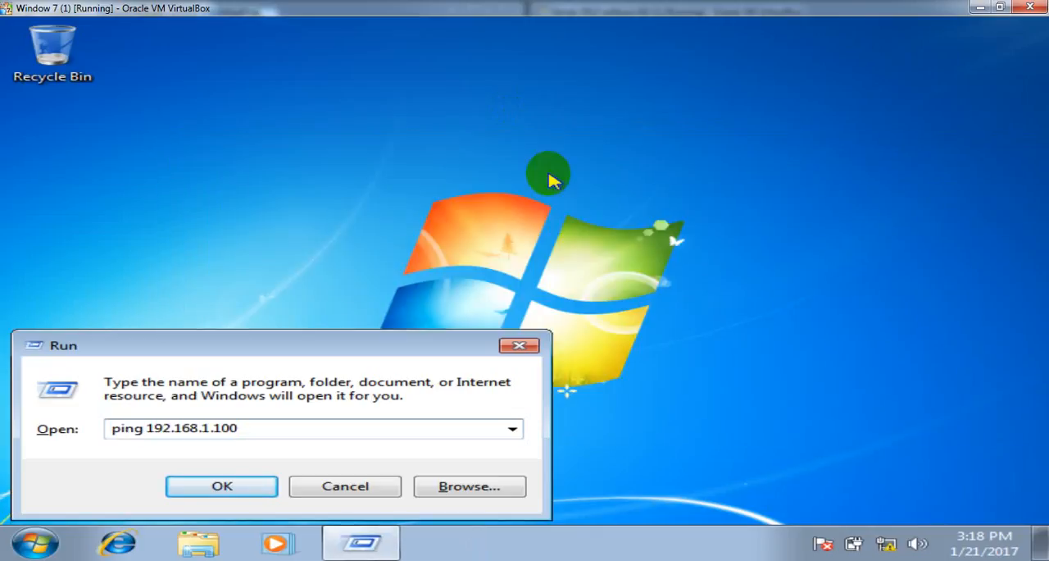
type("2")
key("Return")
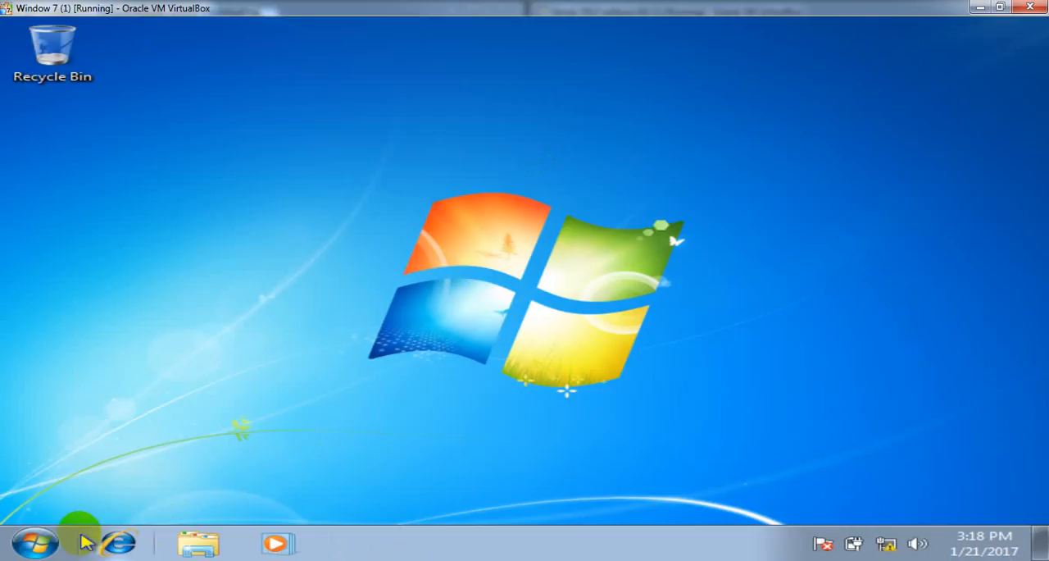
- Open the computer's name and domain settings and change its membership from workgroup to the domain malik.com
left_click(34, 542)
right_click(457, 349)
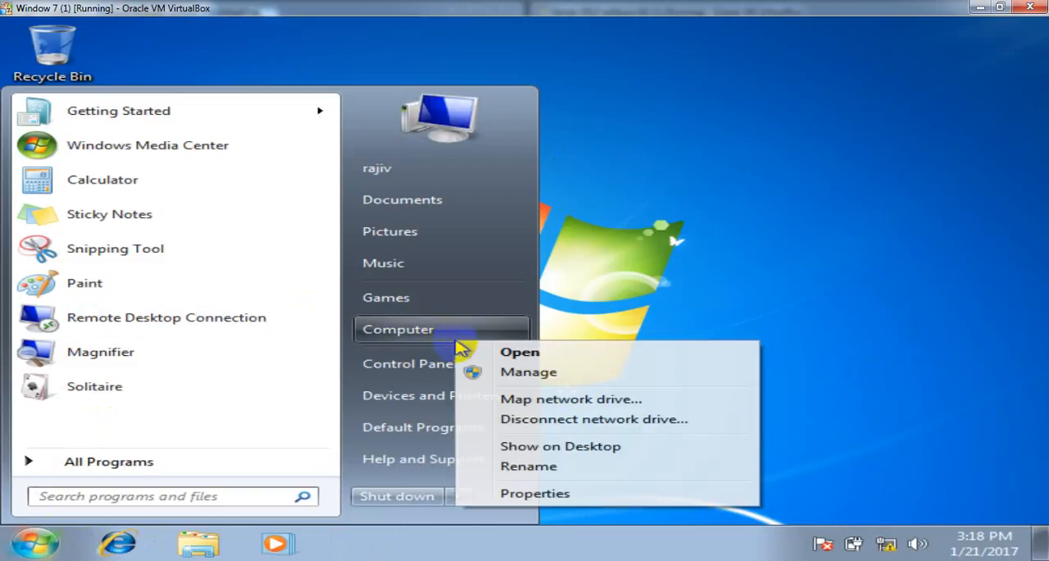
left_click(546, 494)
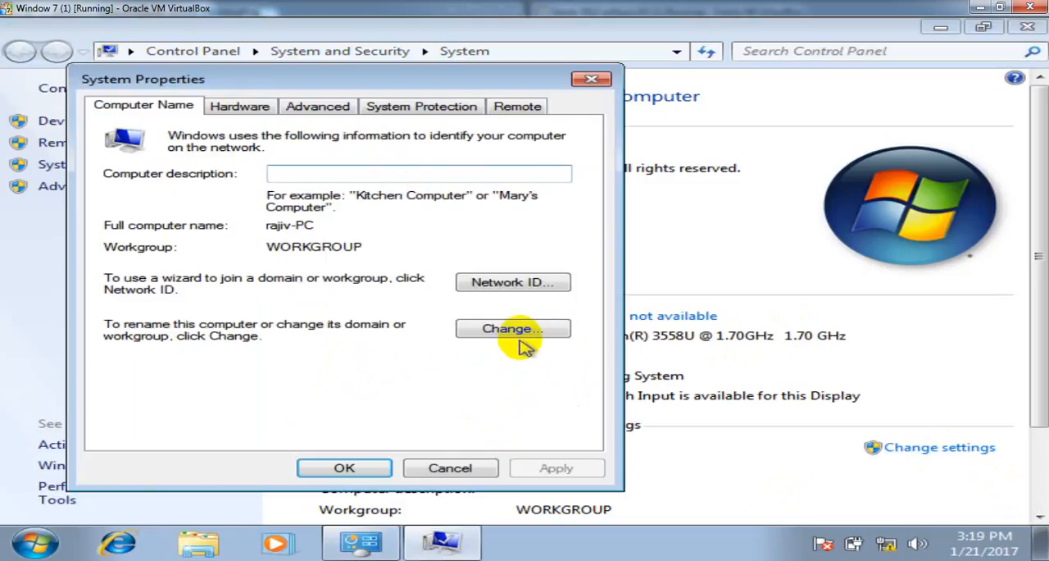
left_click(534, 330)
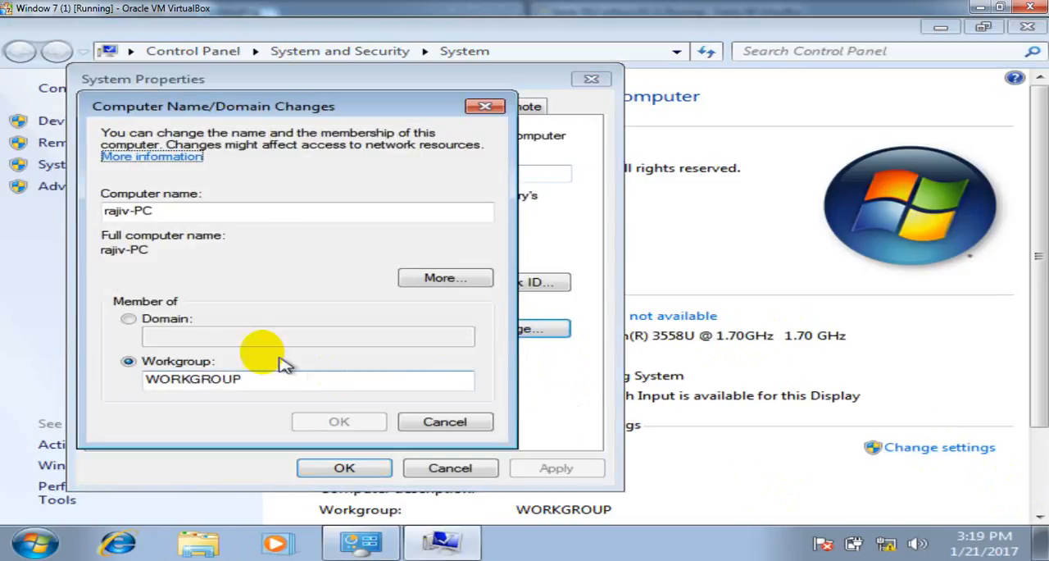
left_click(179, 323)
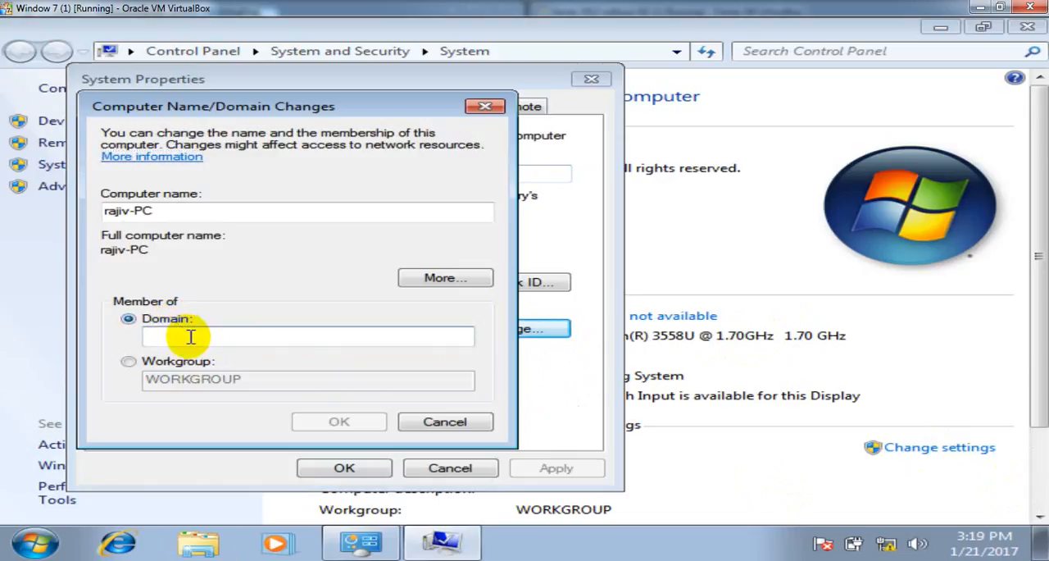
type("malik.com")
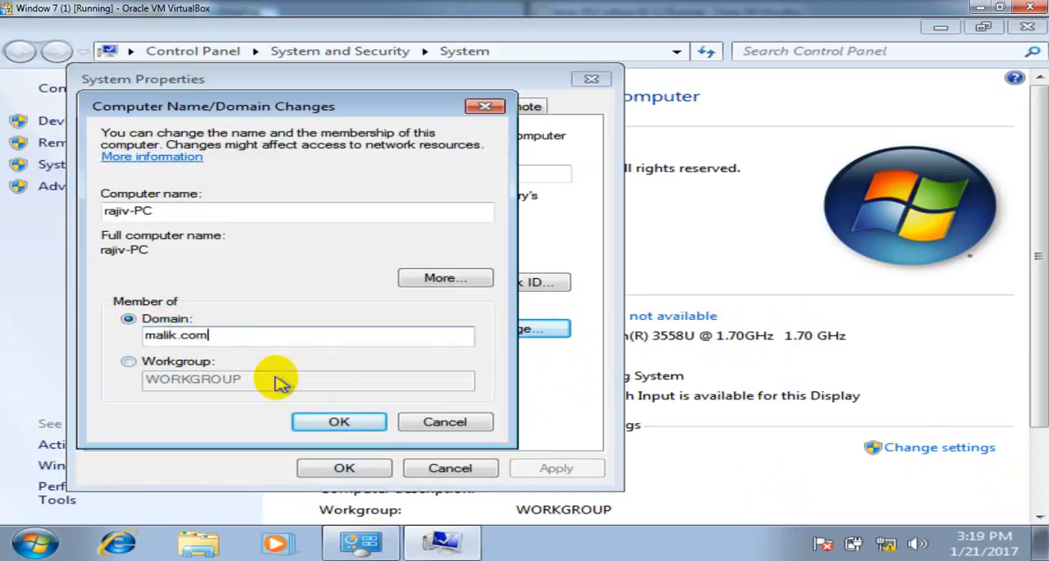
left_click(341, 423)
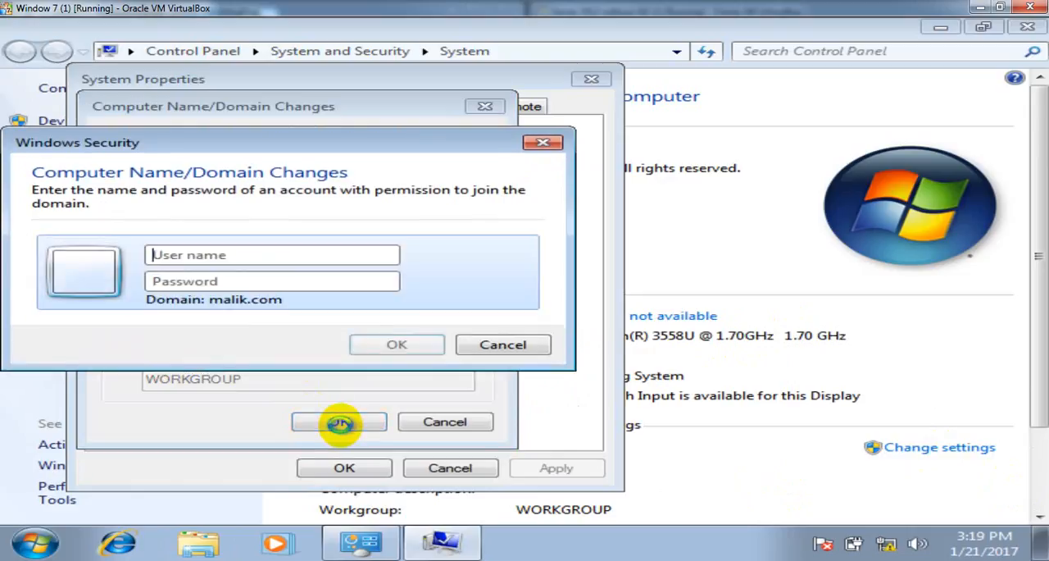
- Authorize the domain join with the administrator user name and the account password
type("administrato")
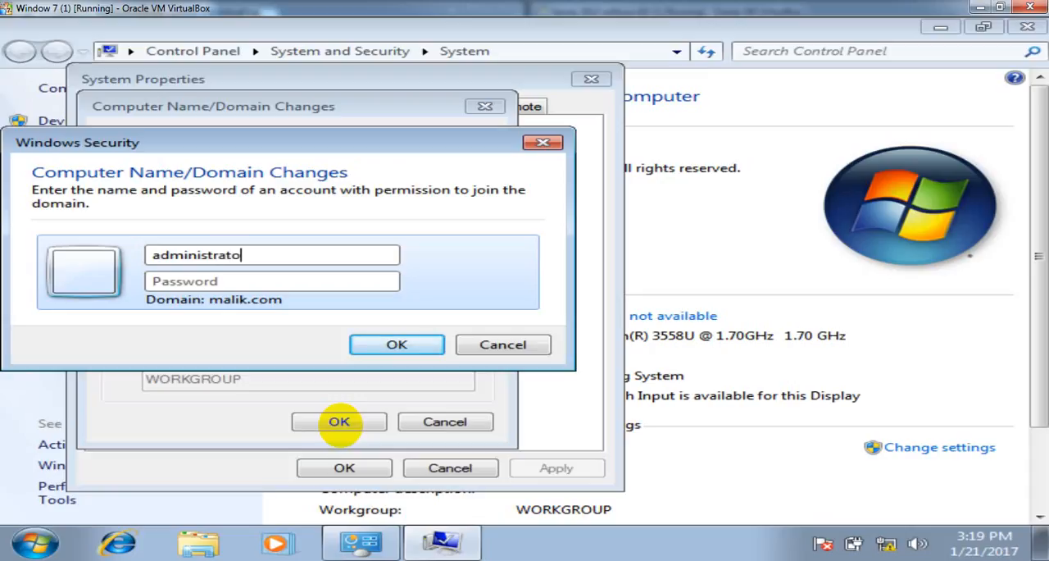
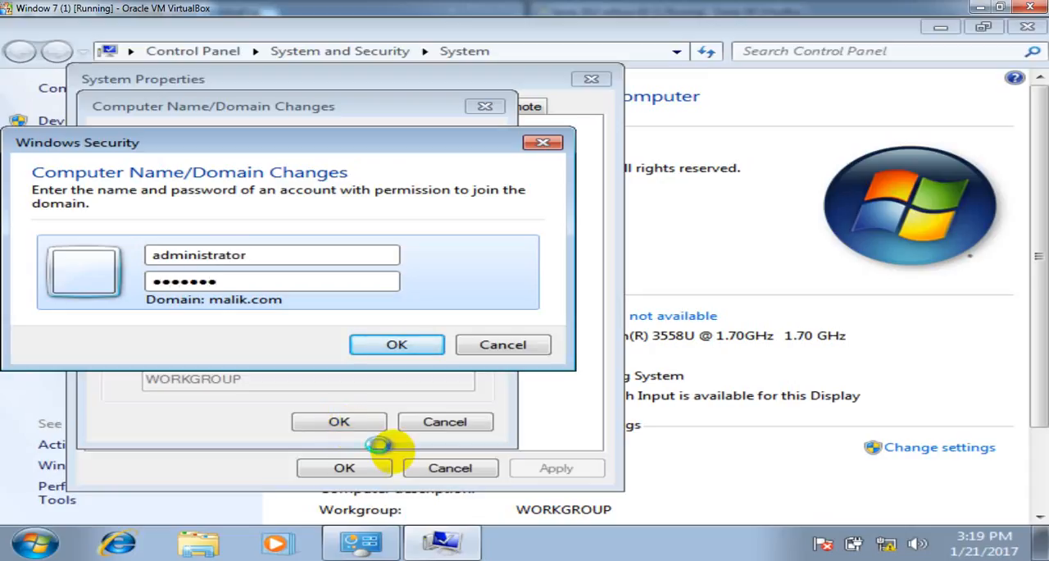
left_click(397, 345)
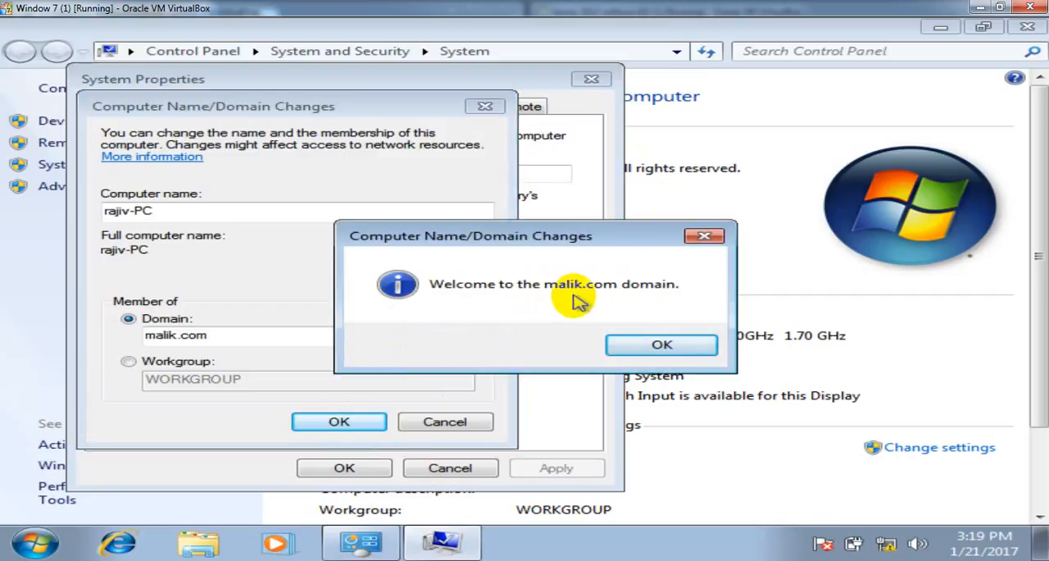
- Acknowledge the domain join messages, close System Properties, and restart the computer immediately
left_click(652, 344)
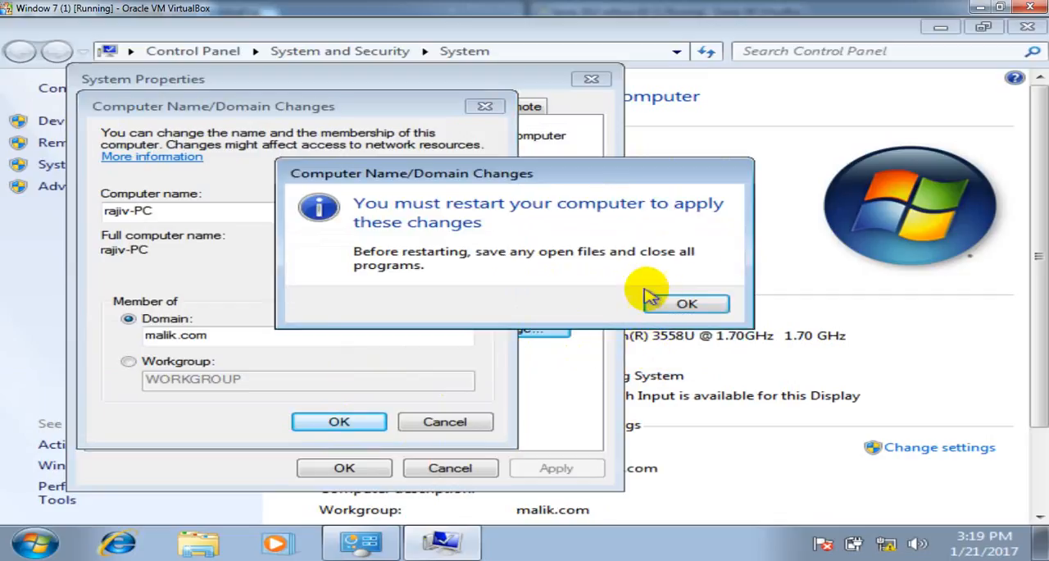
left_click(677, 303)
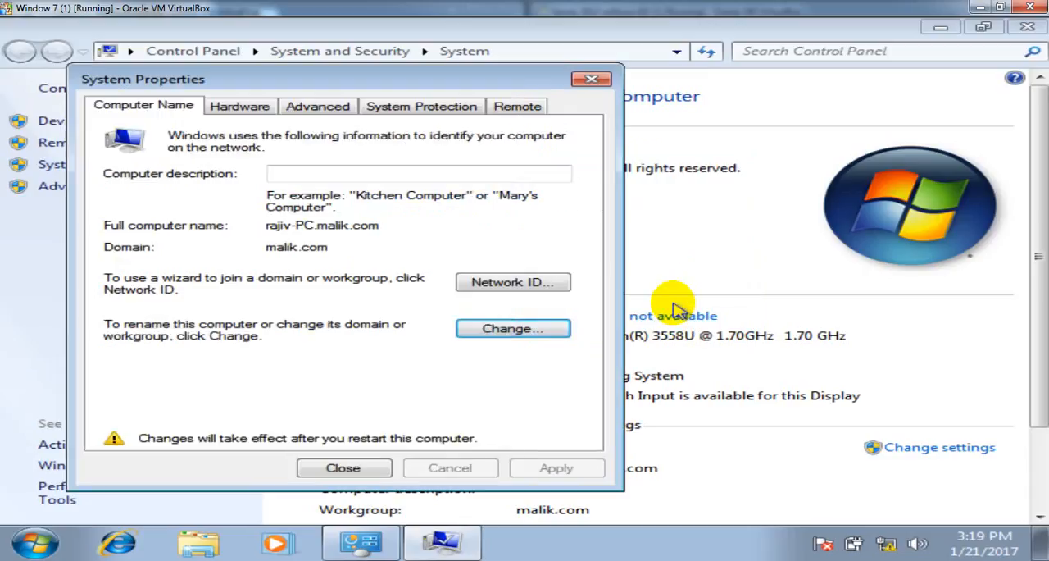
left_click(337, 466)
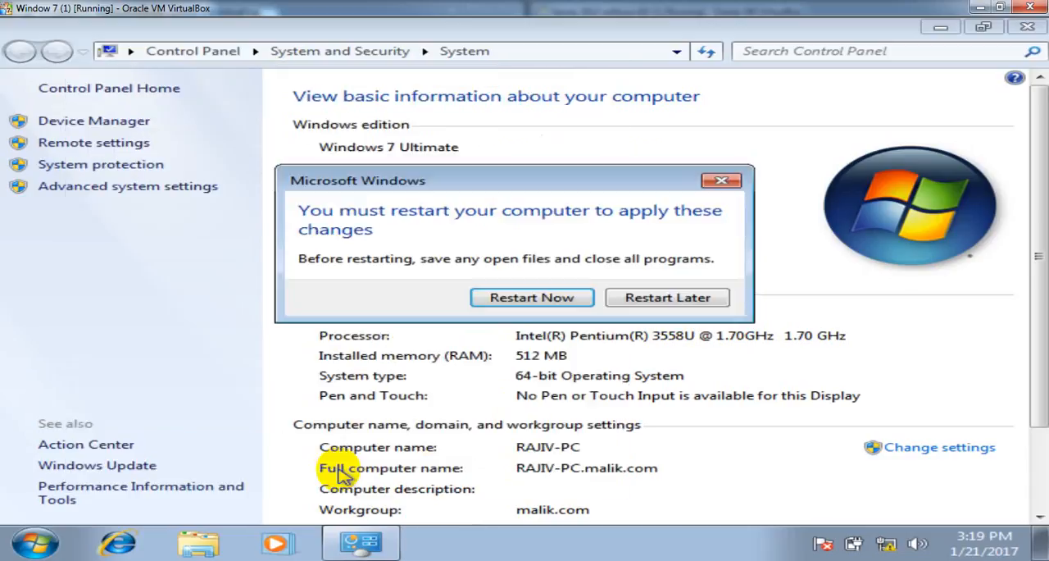
left_click(568, 300)
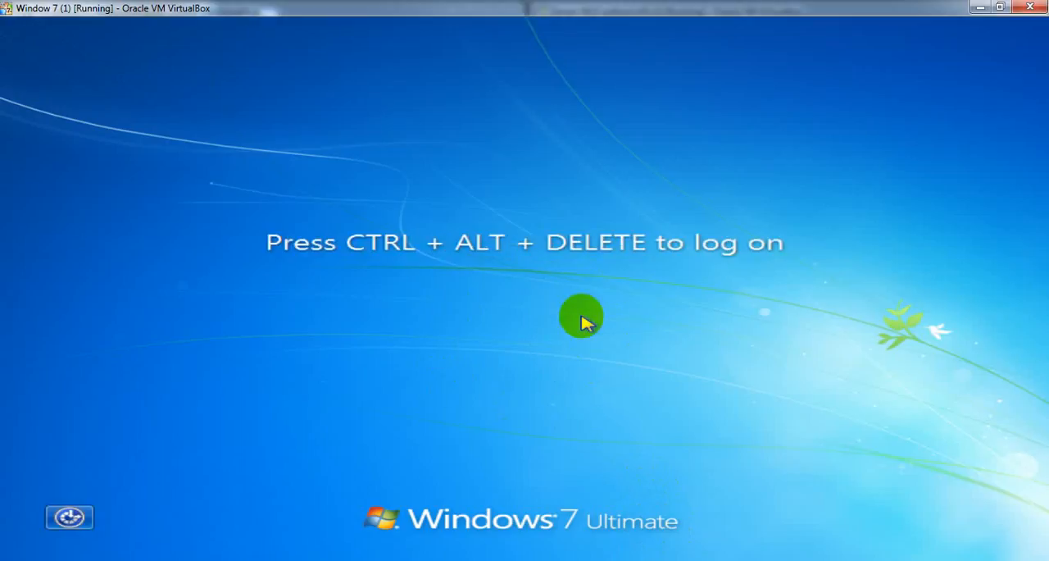
- Log on to the MALIK domain as another user, entering the malik.com user's name and account password
key("ctrl+alt+Delete")
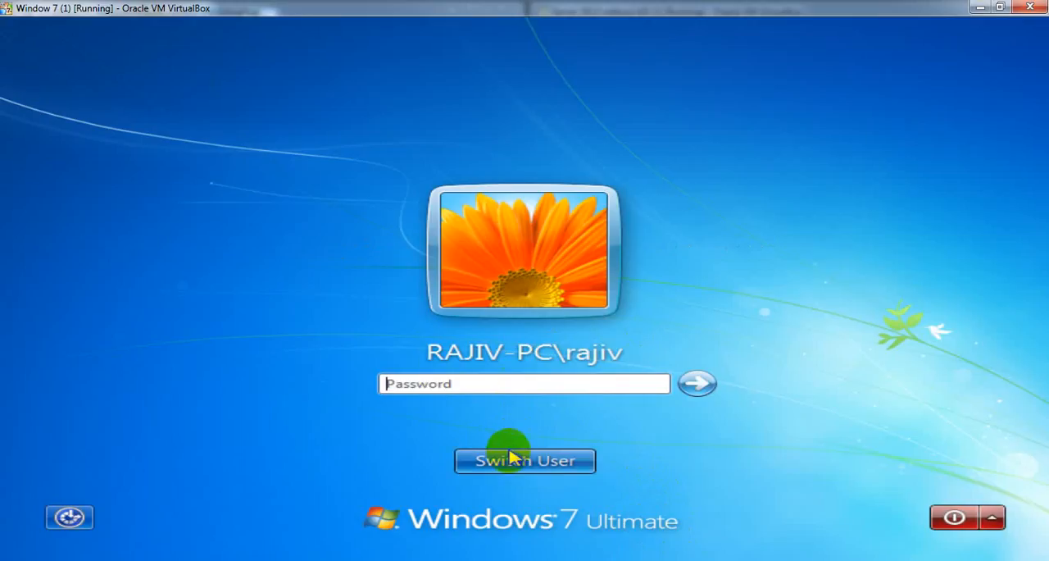
left_click(509, 458)
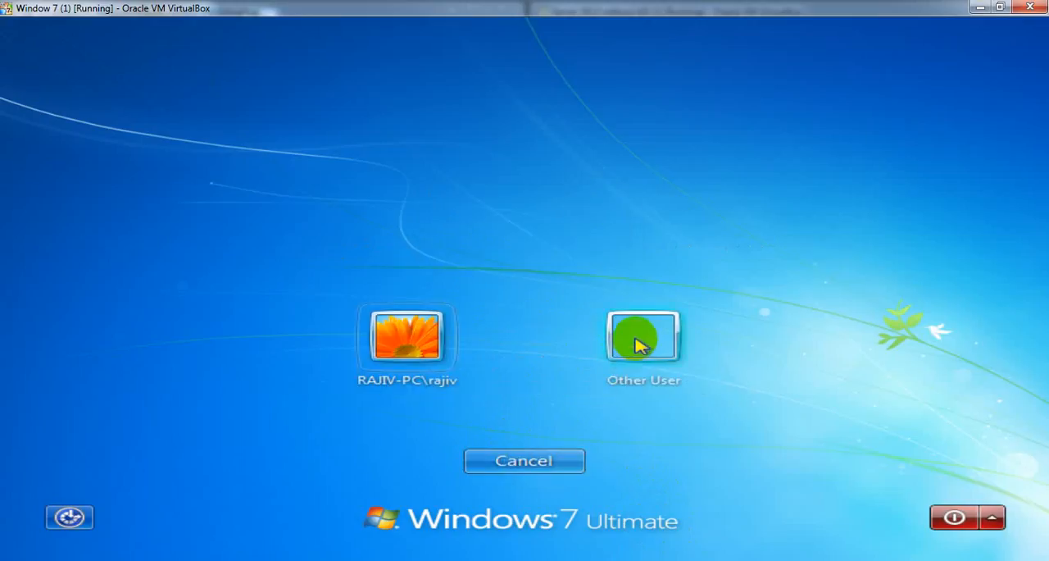
left_click(639, 344)
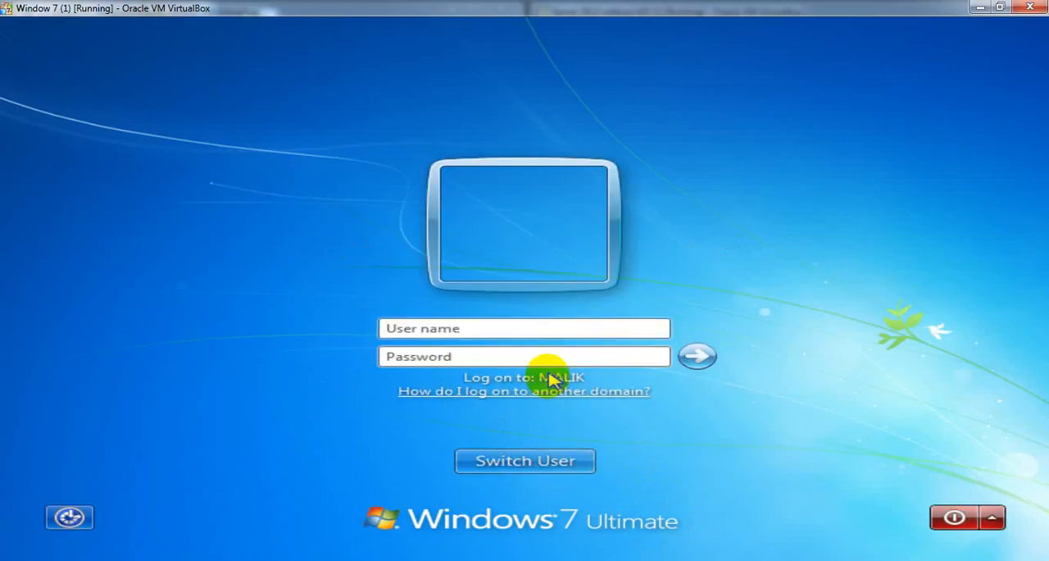
left_click(471, 328)
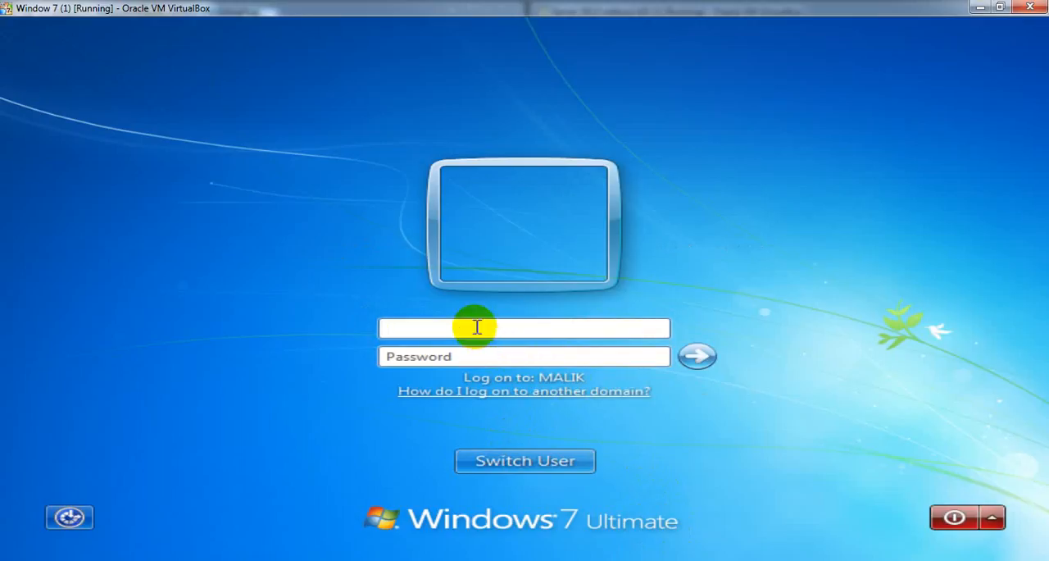
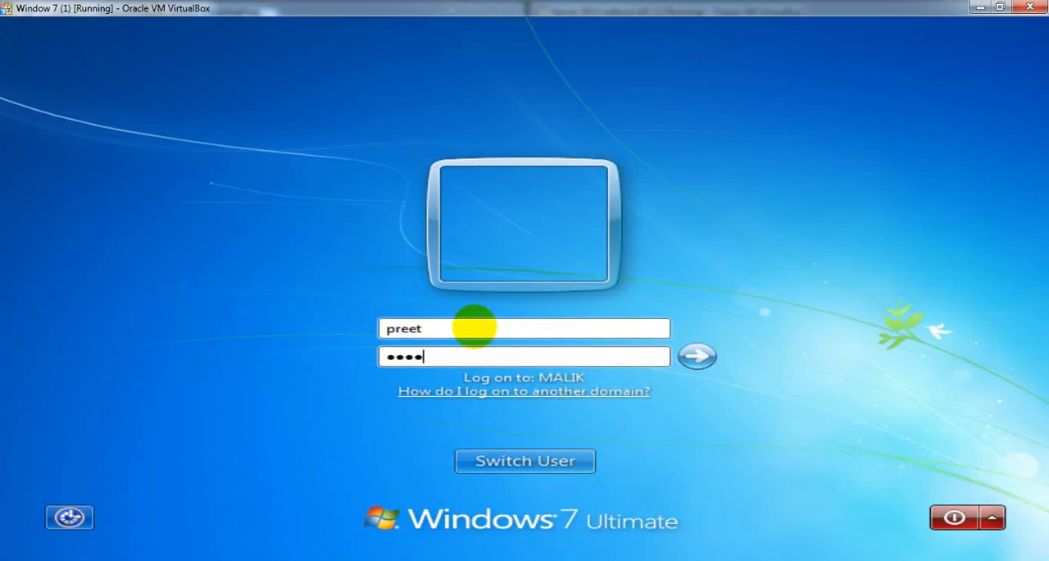
key("Return")
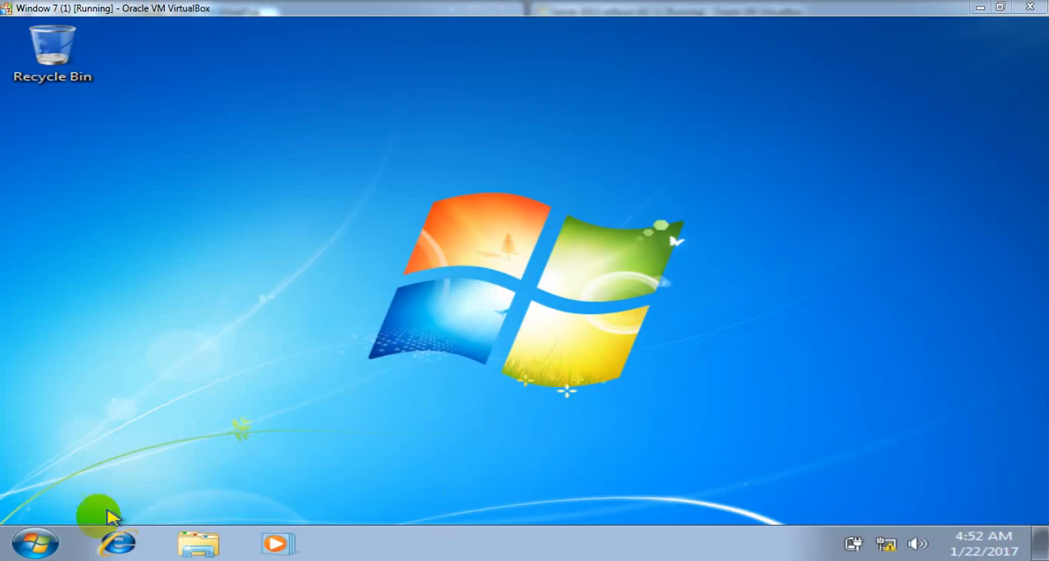
- Log the current domain user off from Windows 7
left_click(36, 541)
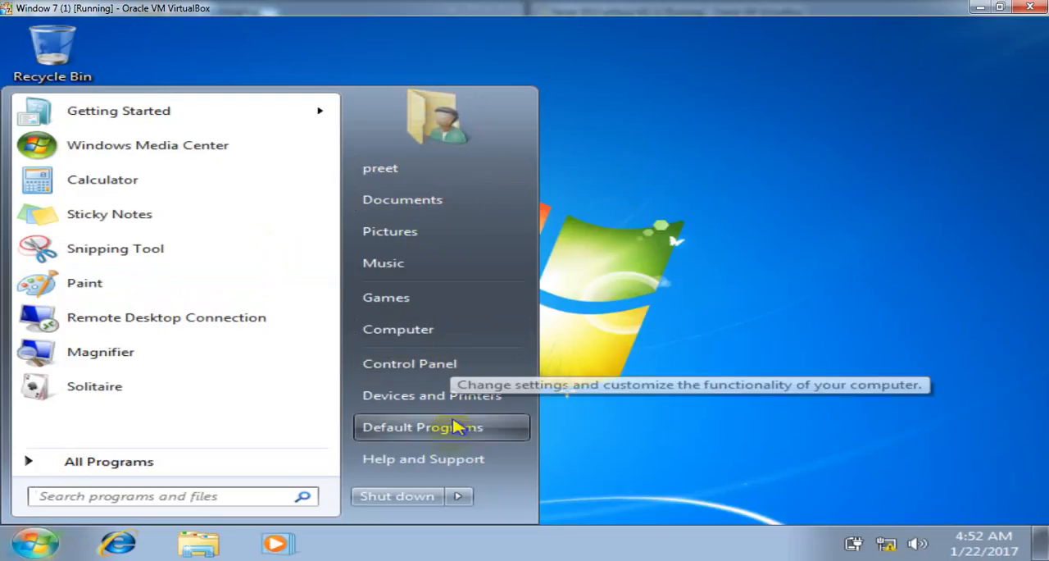
left_click(460, 495)
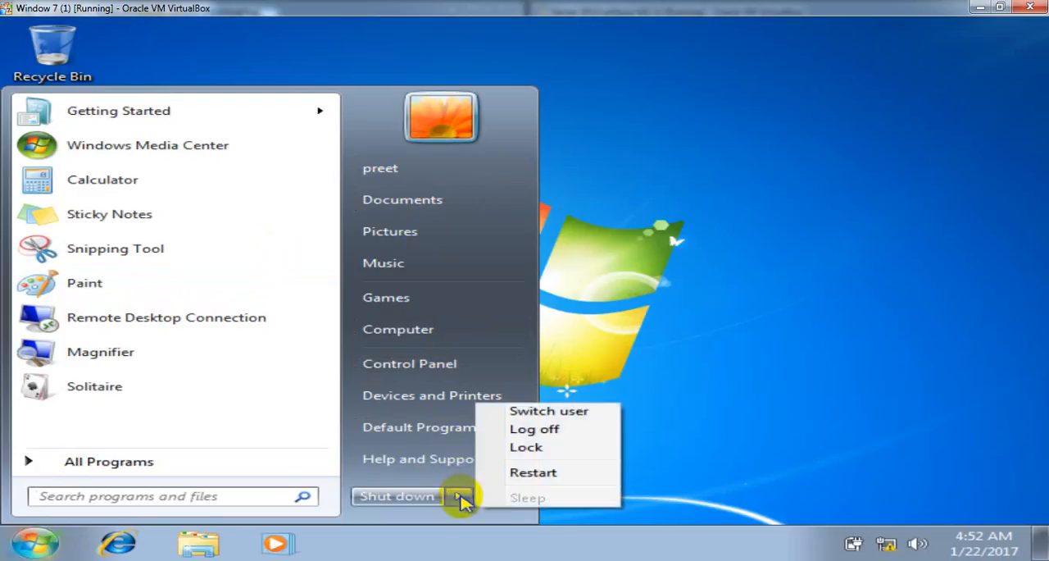
left_click(531, 429)
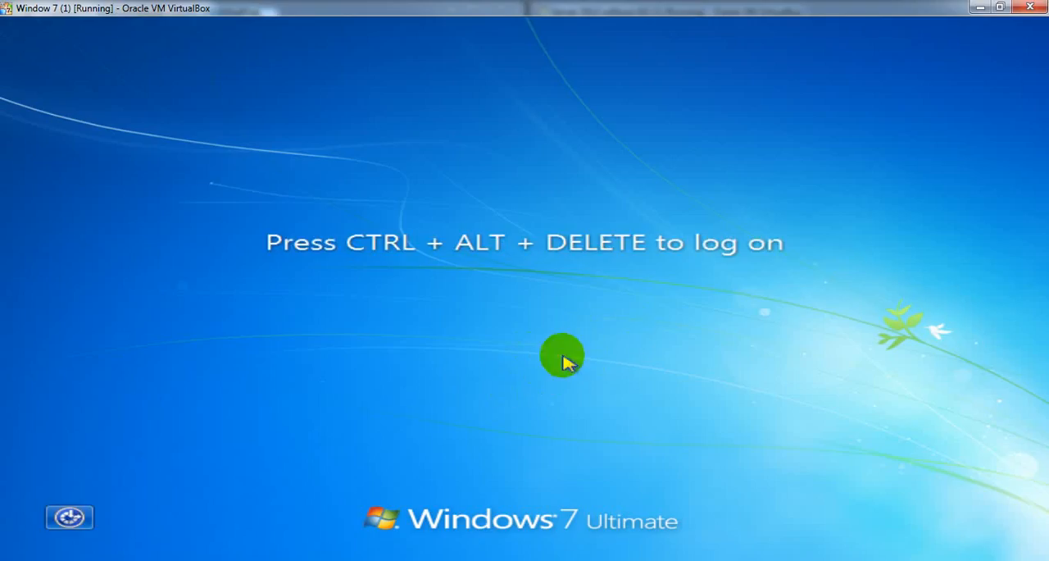
- Try to log on to the MALIK domain as another user, entering the google.com user's name without a domain suffix and the account password
key("ctrl+alt+Delete")
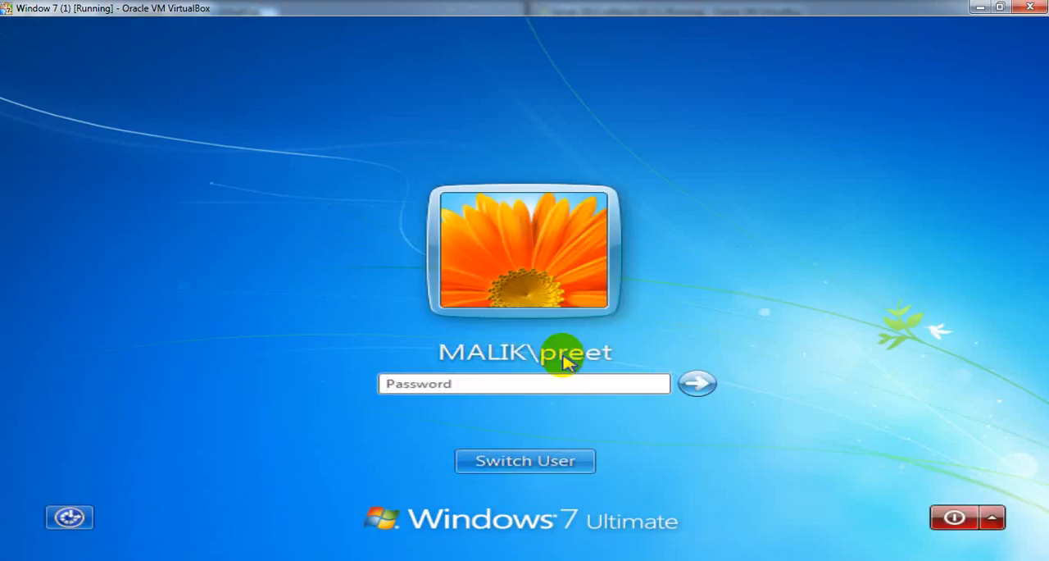
left_click(513, 460)
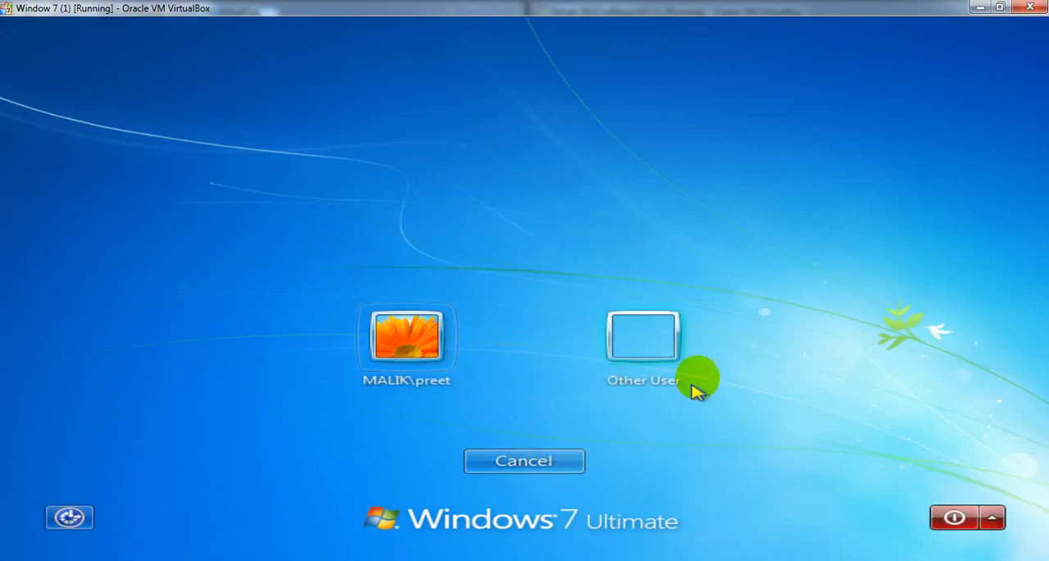
left_click(640, 344)
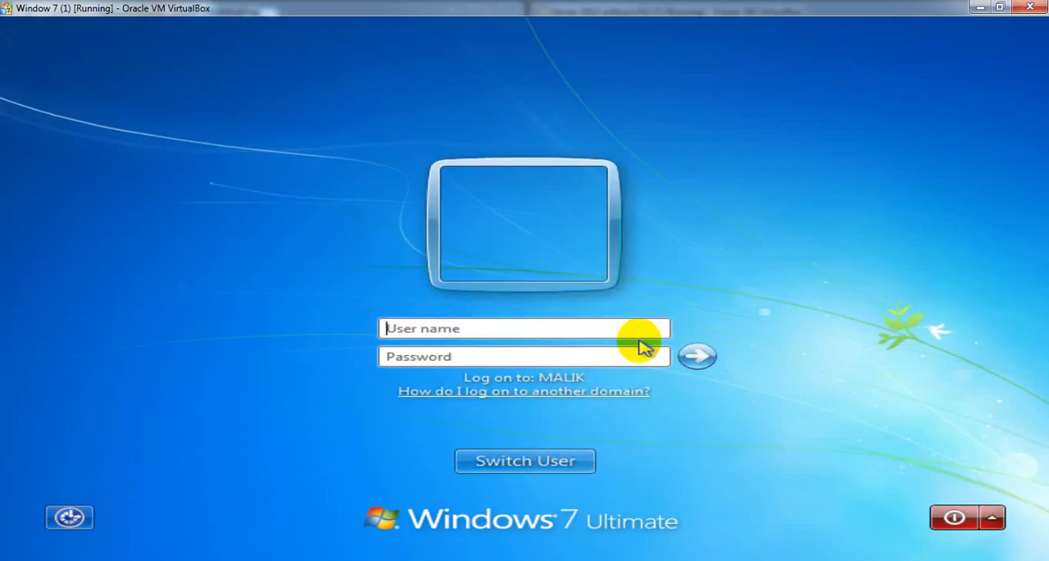
left_click(591, 330)
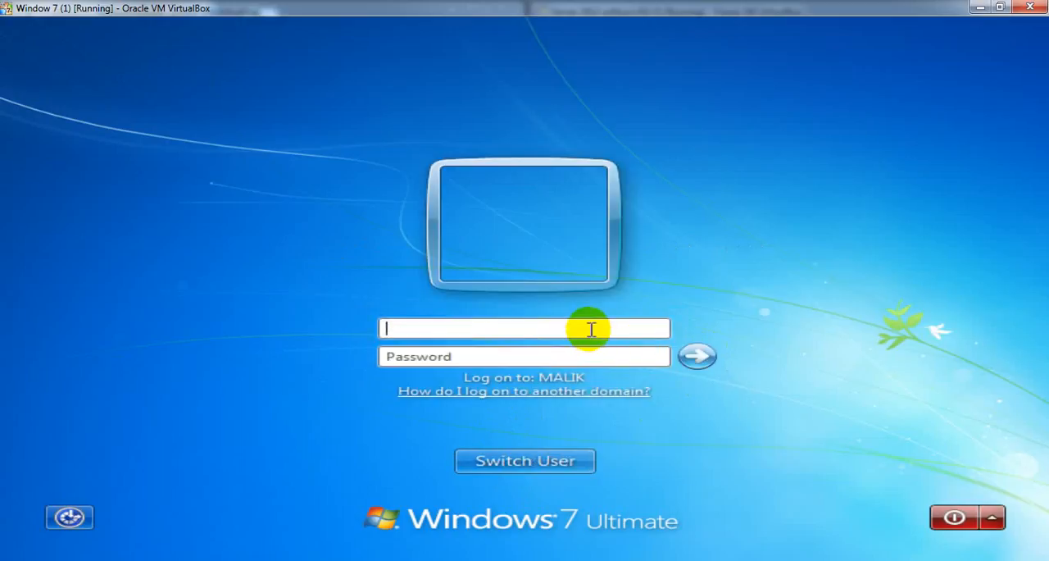
type("pappu")
key("Tab")
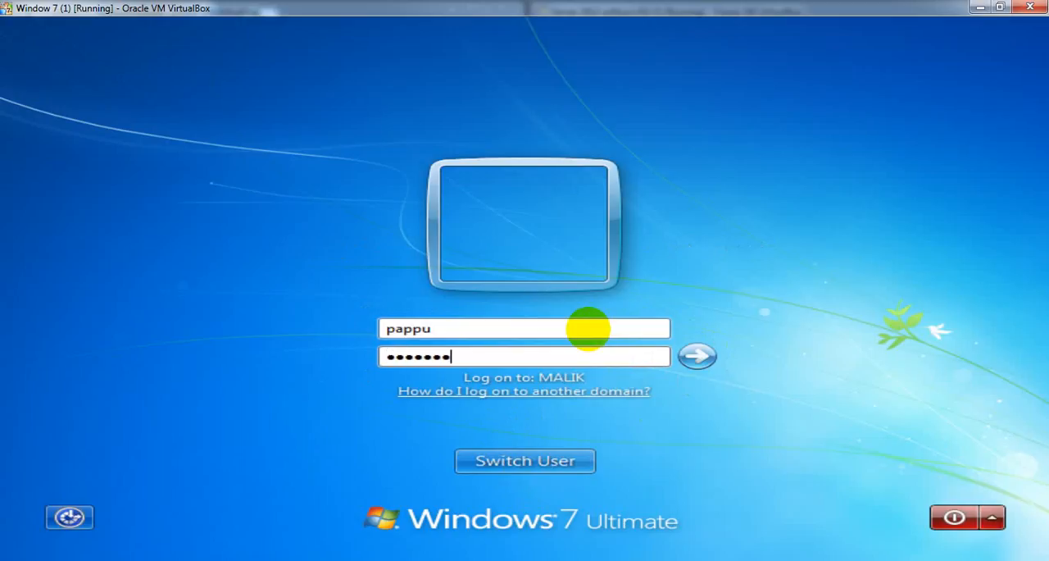
key("Return")
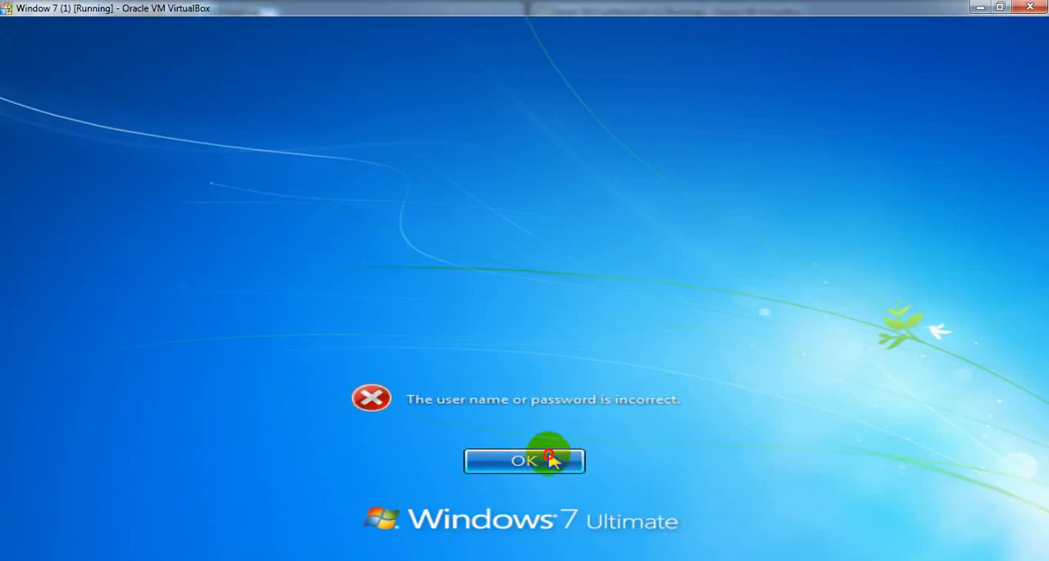
- Dismiss the logon error and retry the same user on the MALIK domain with the account password
left_click(551, 459)
type("••")
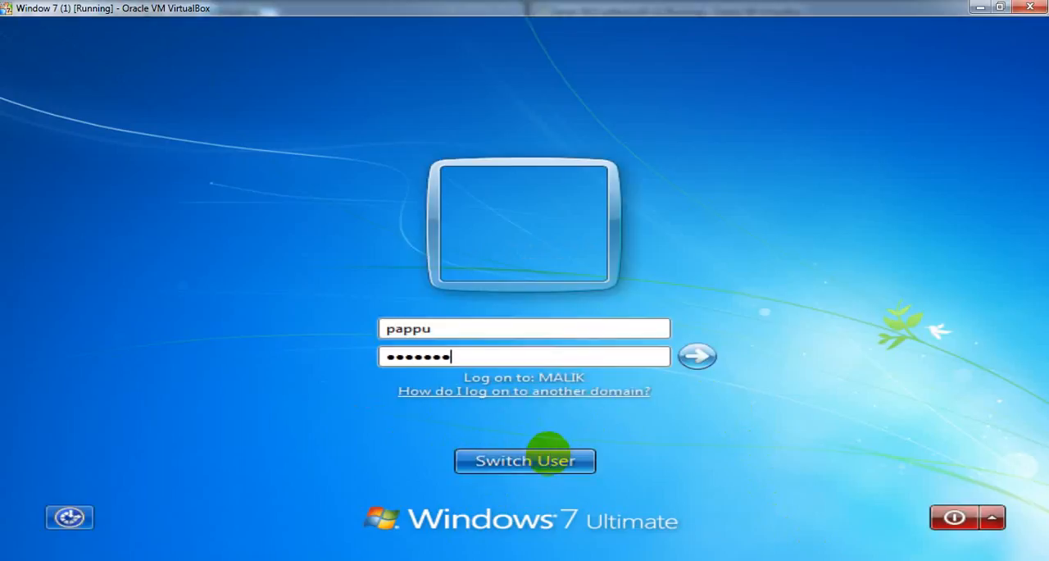
key("Return")
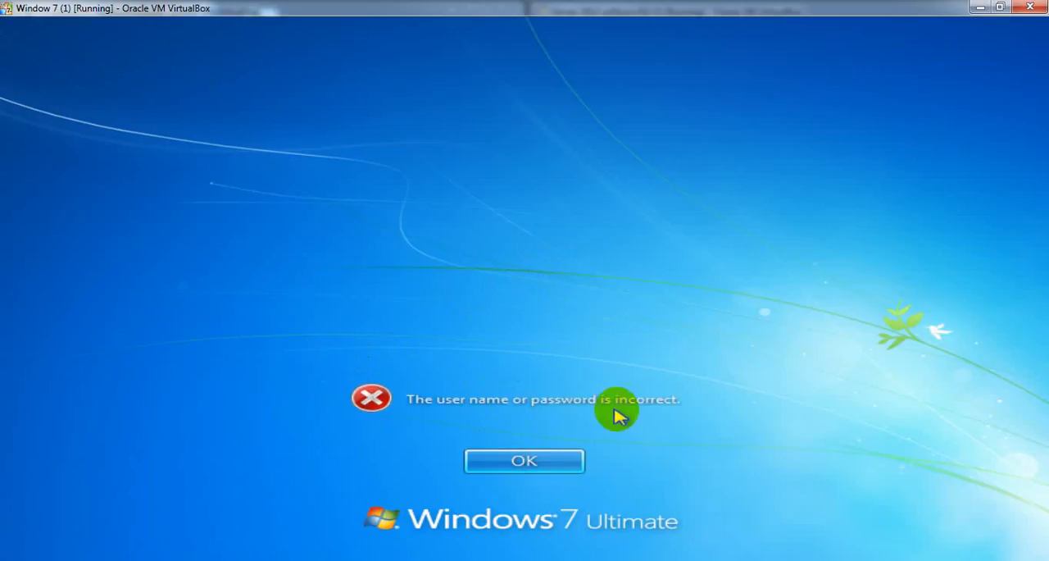
left_click(525, 461)
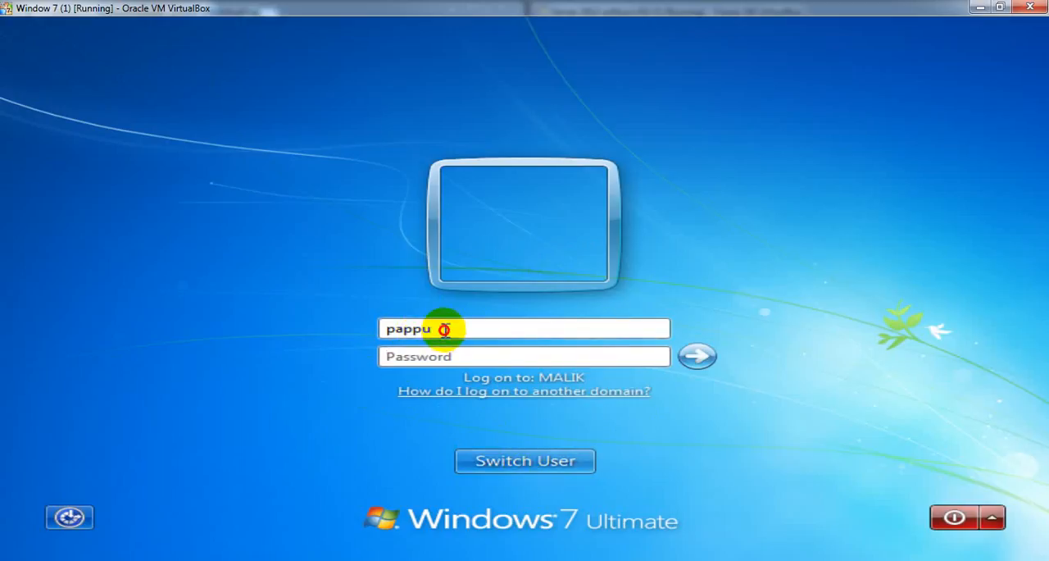
left_click_drag(443, 329, 382, 328)
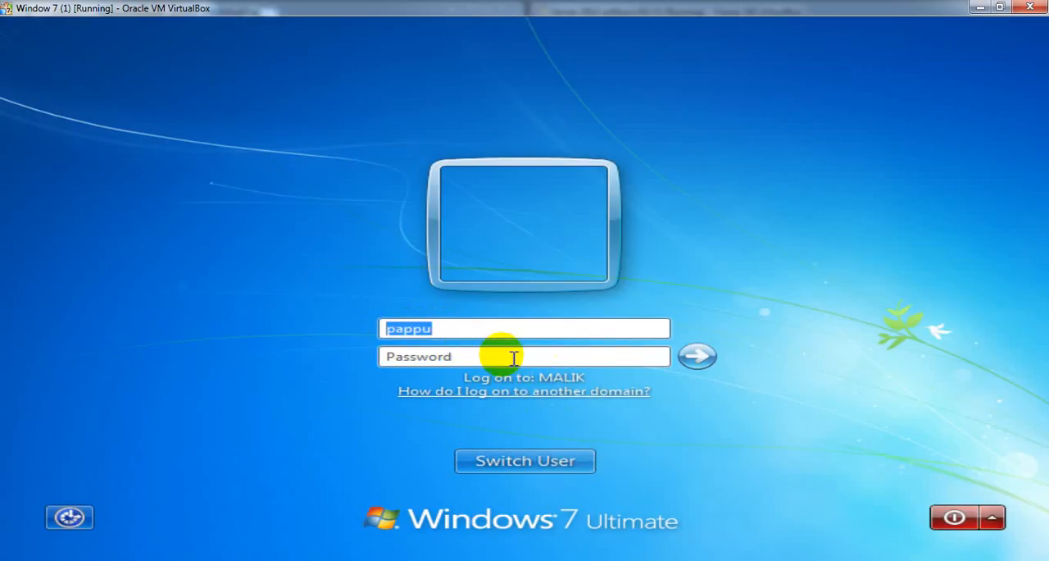
left_click(452, 328)
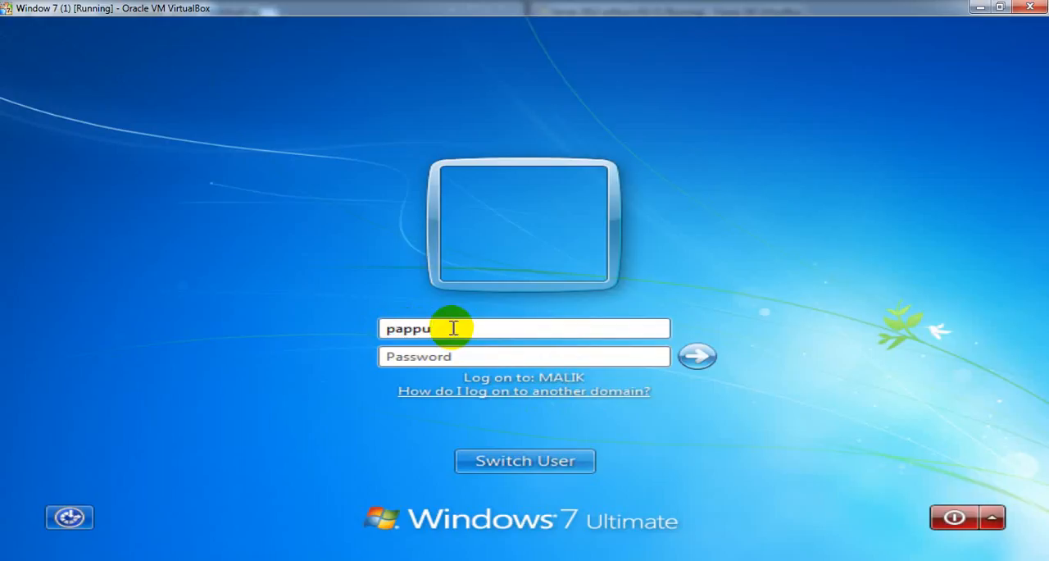
type("@")
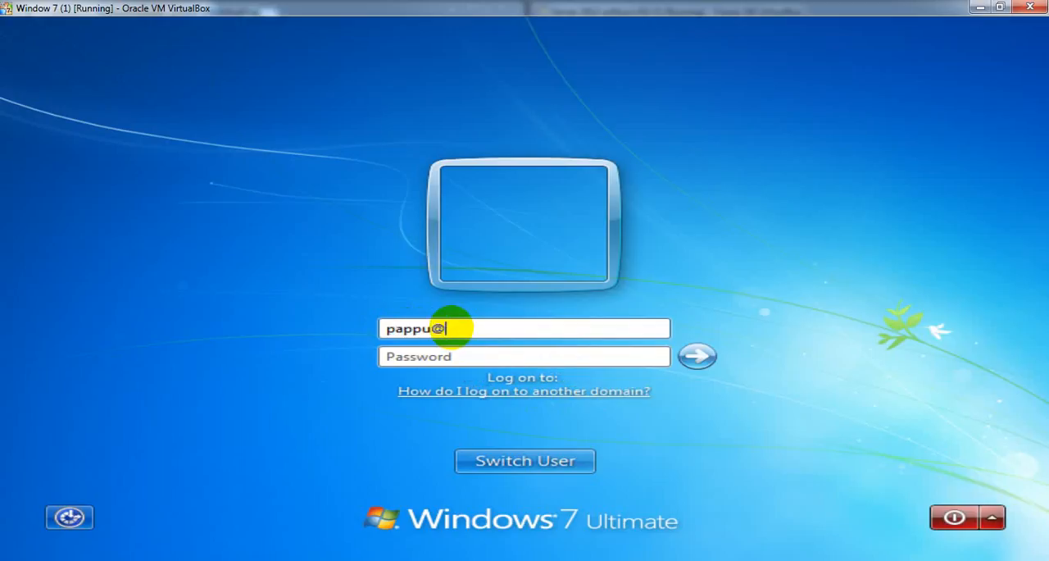
type("g")
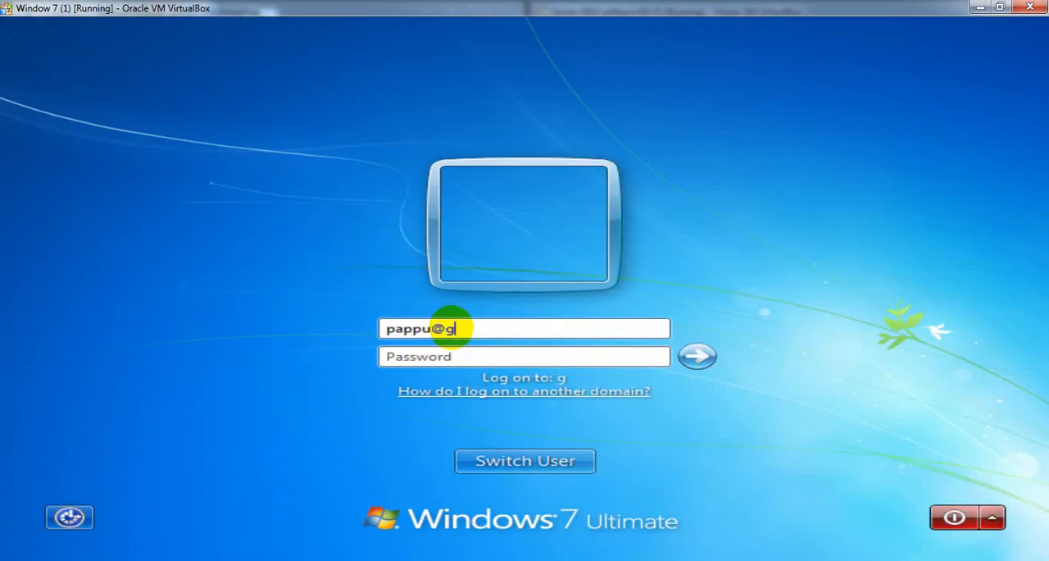
type("oogle")
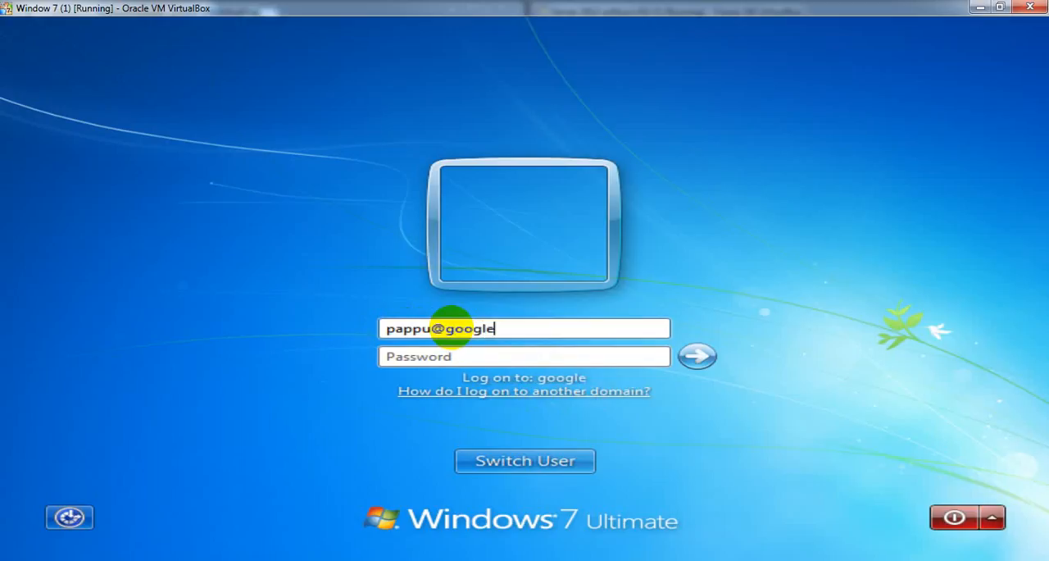
type(".com")
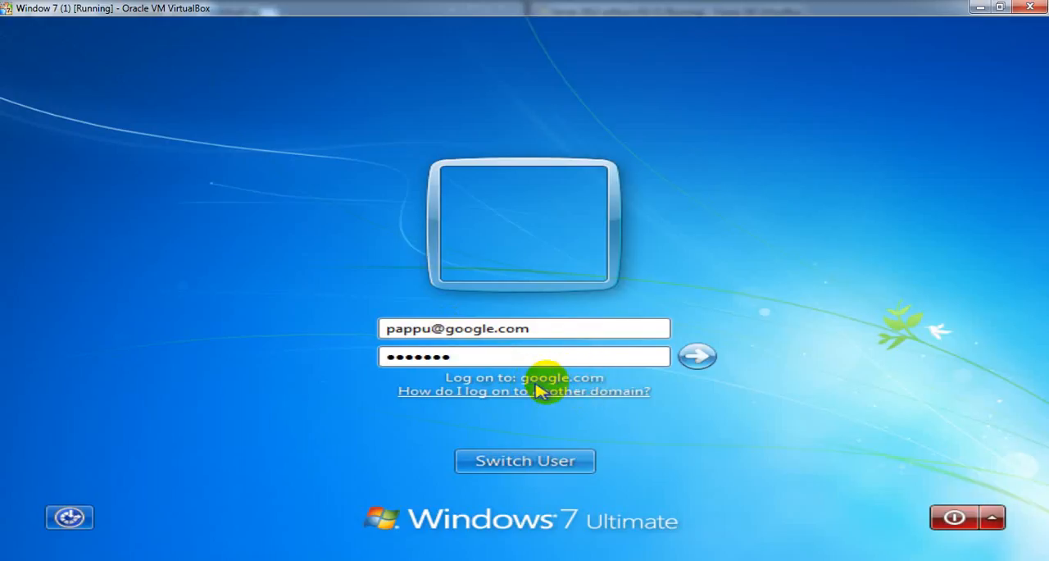
left_click(698, 354)
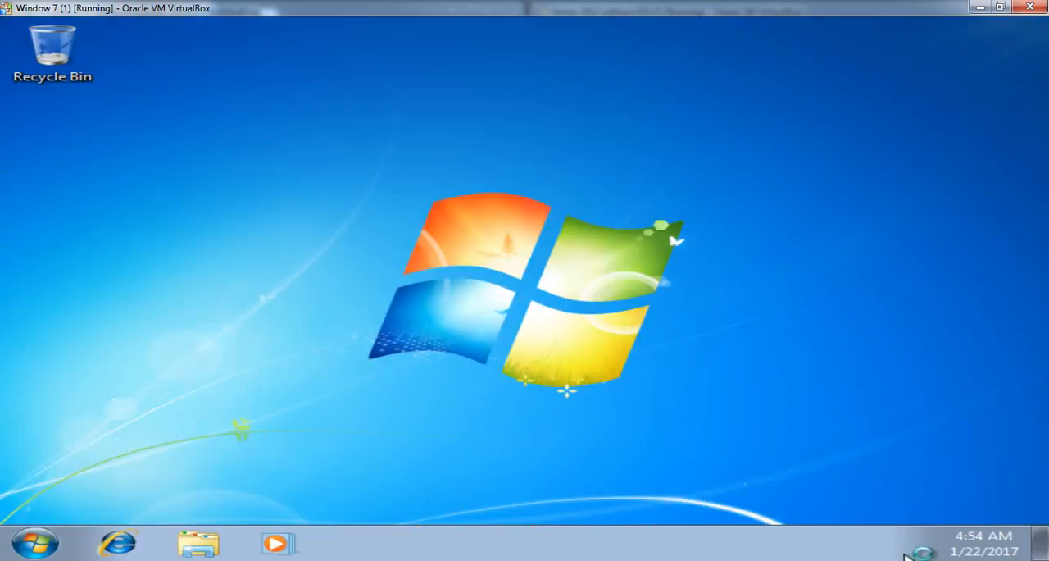
- Check which user account is logged on, and switch to the Trust 1 diagram in Windows Photo Viewer
left_click(45, 542)
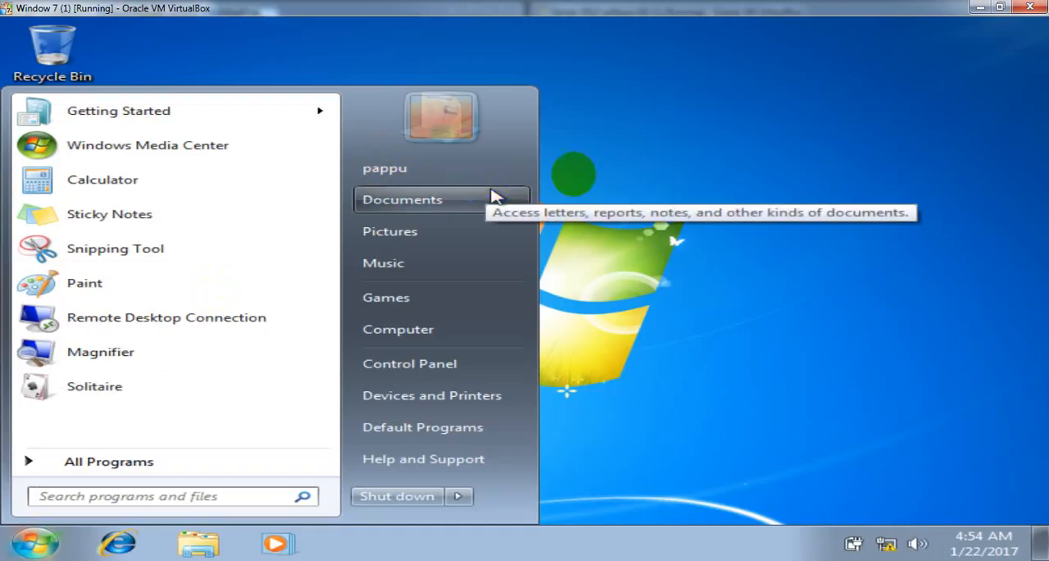
right_click(644, 158)
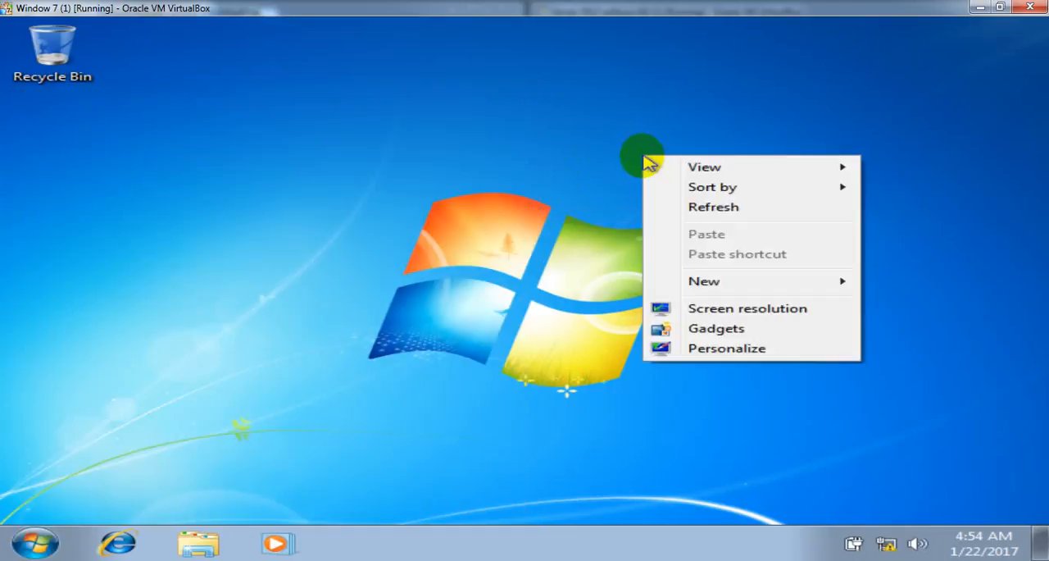
left_click(691, 207)
left_click(275, 527)
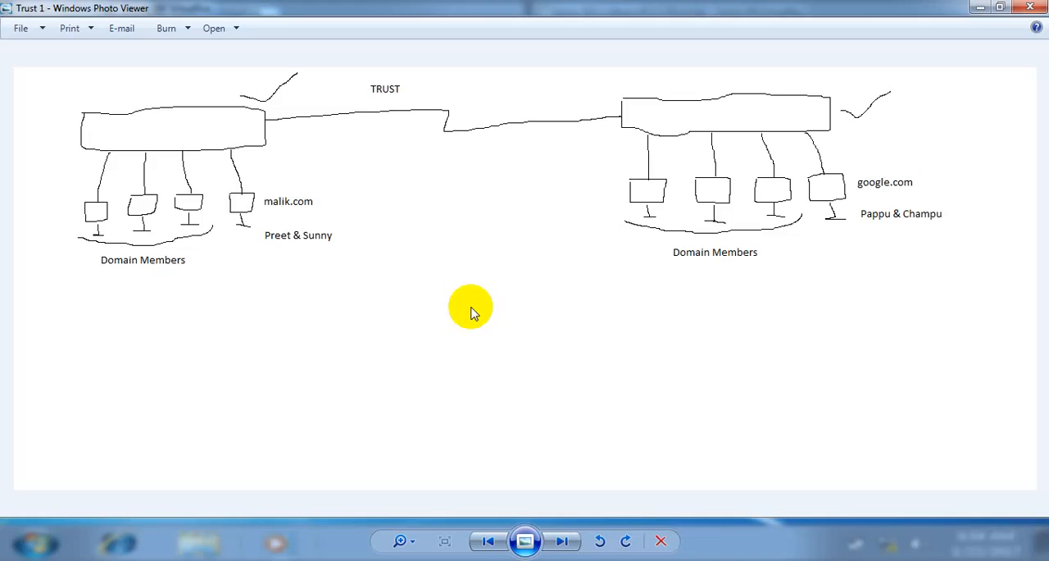